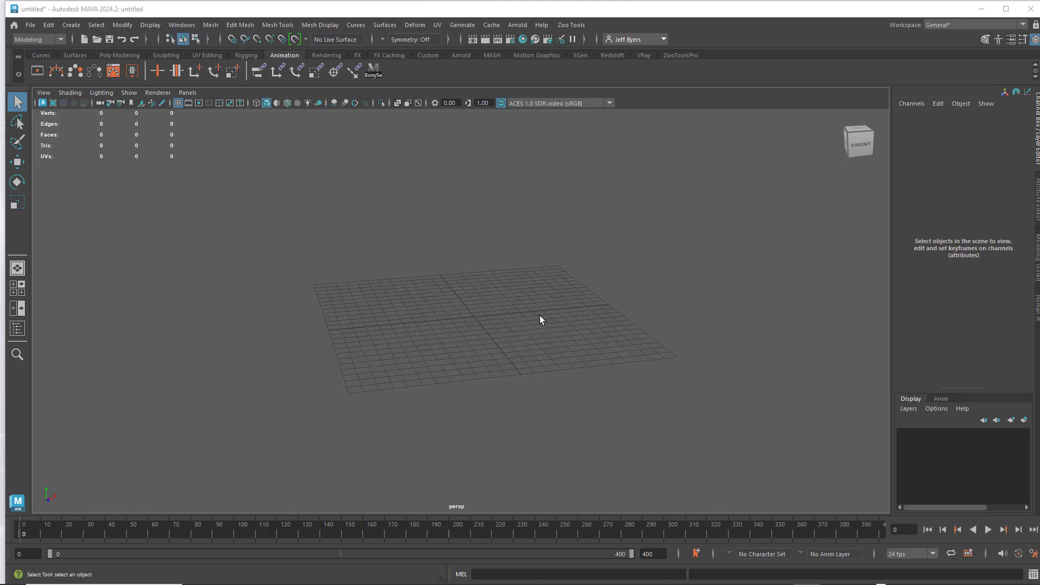
- Review the current project's name, location and primary folders, leaving the project settings unchanged
left_click(28, 26)
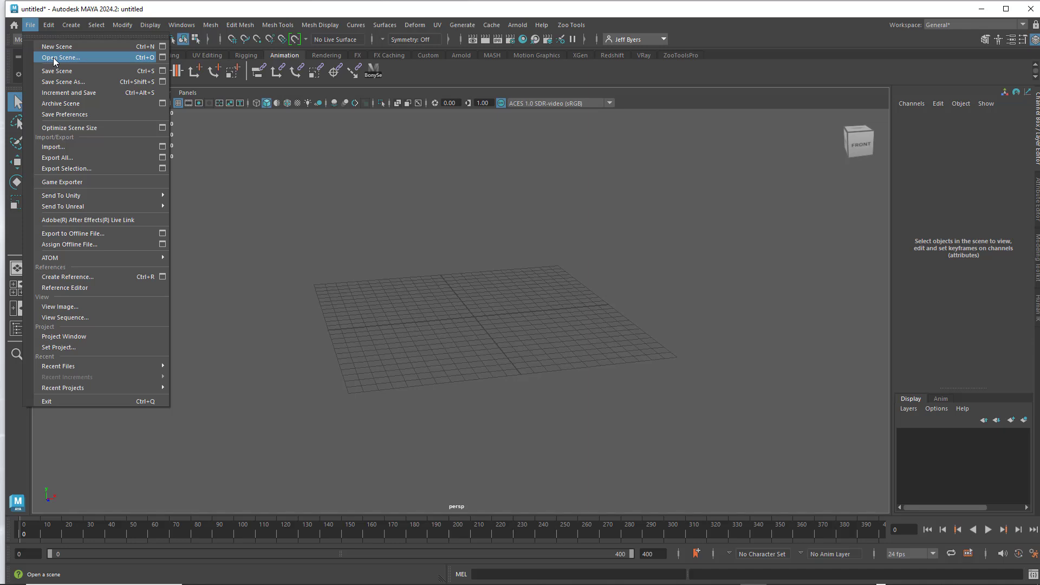
left_click(73, 337)
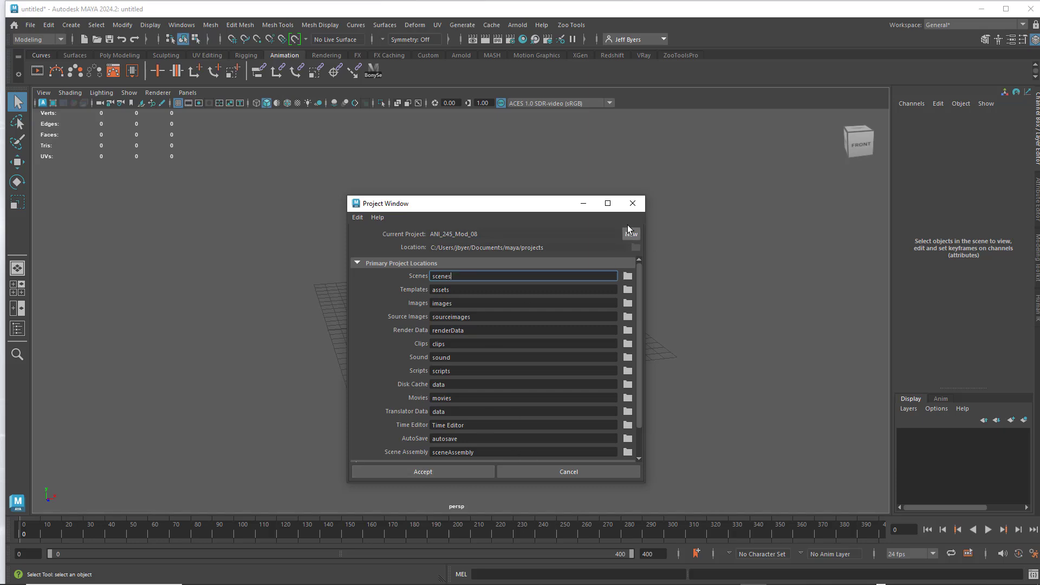
left_click(632, 203)
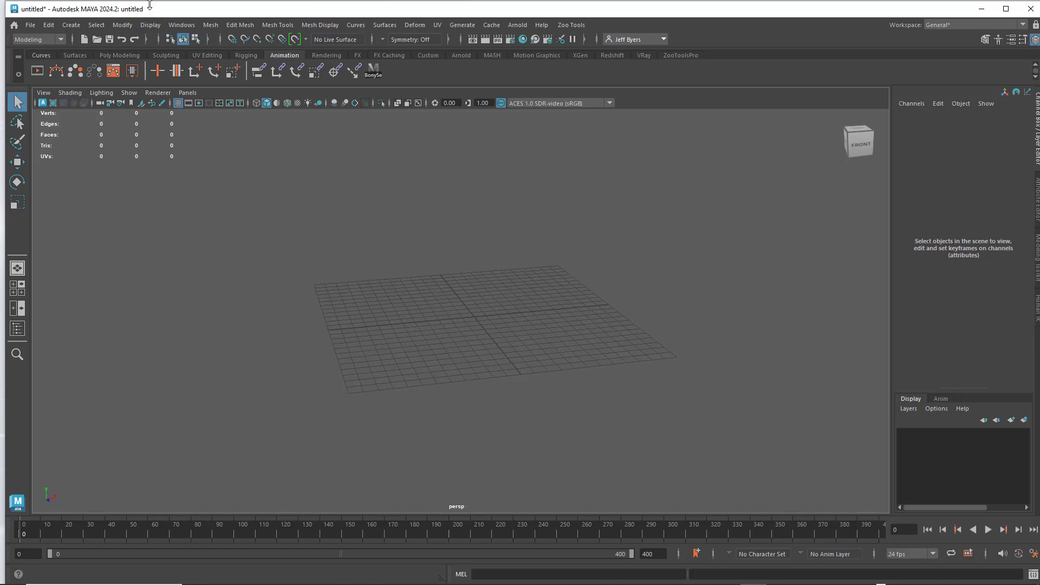
left_click(30, 24)
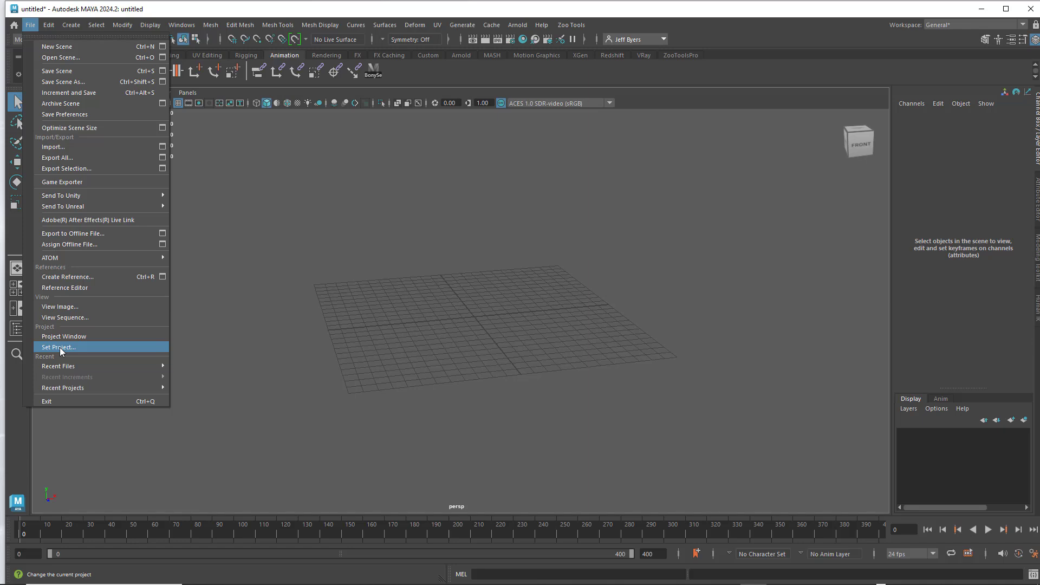
left_click(311, 220)
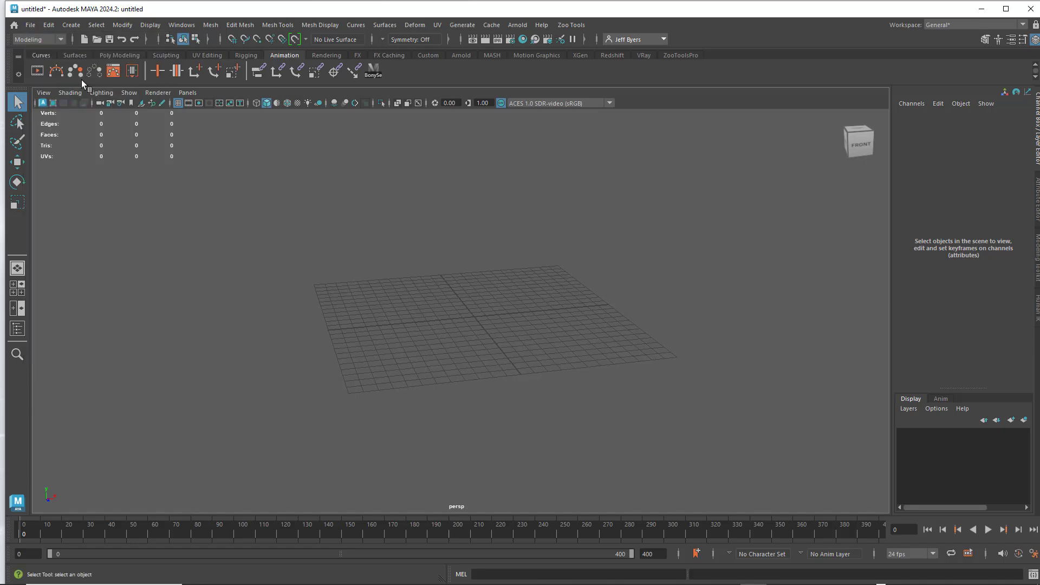
- Start a new empty scene without saving the untitled one
left_click(24, 26)
left_click(47, 47)
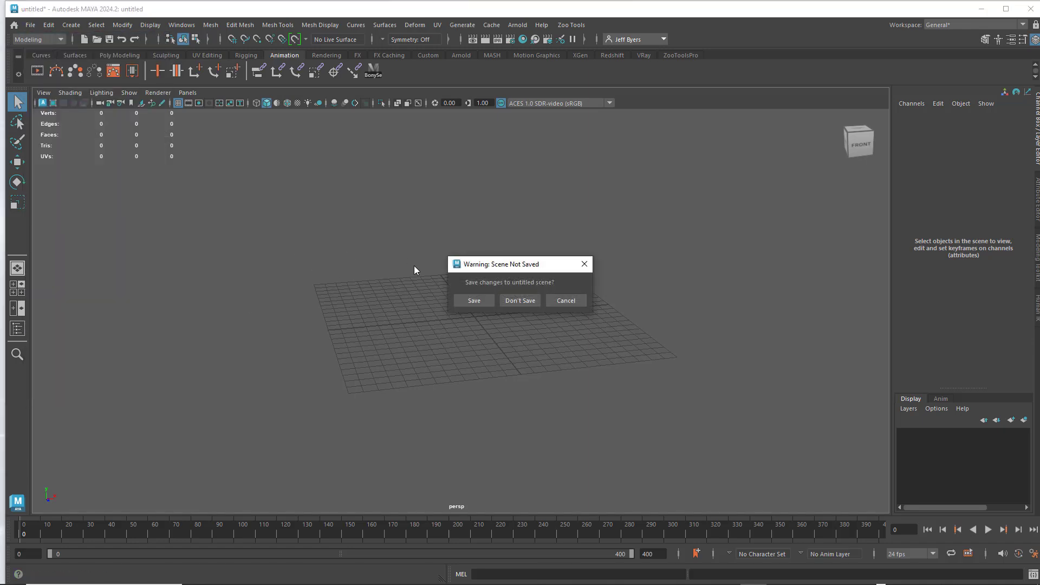
left_click(521, 301)
left_click_drag(505, 352, 512, 374, "alt")
scroll(507, 371, "up", 3)
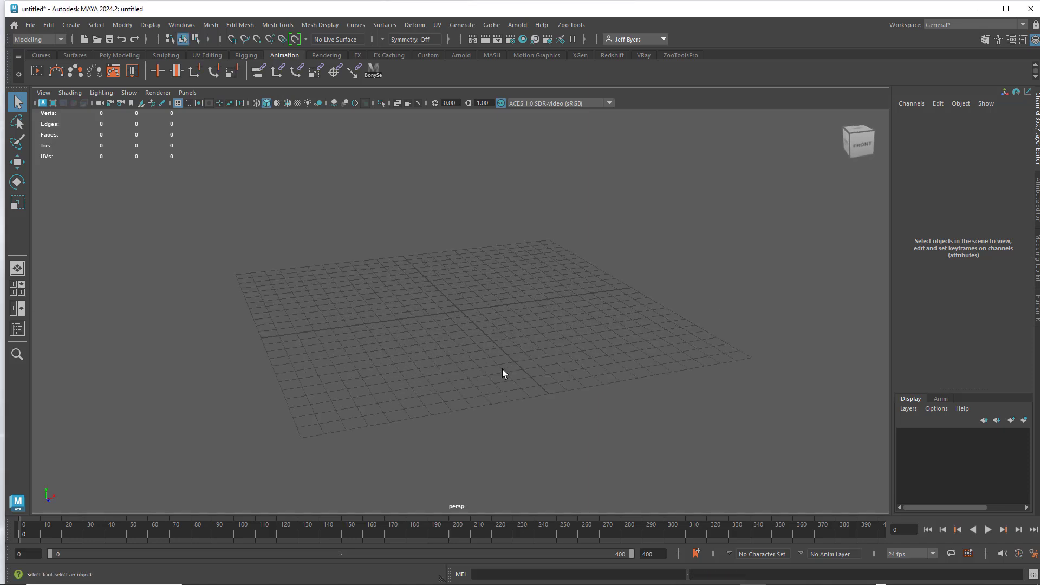
- Open Ultimate_Bony_v1.0.5.ma from the project's scenes folder without saving the untitled scene, and dismiss the unsupported nodes warning
left_click(36, 25)
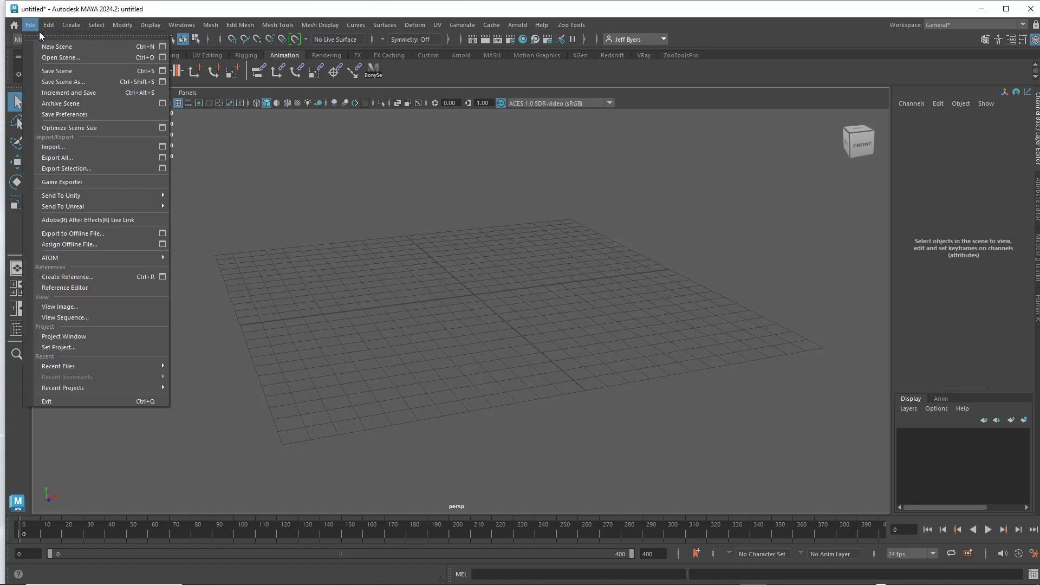
left_click(51, 57)
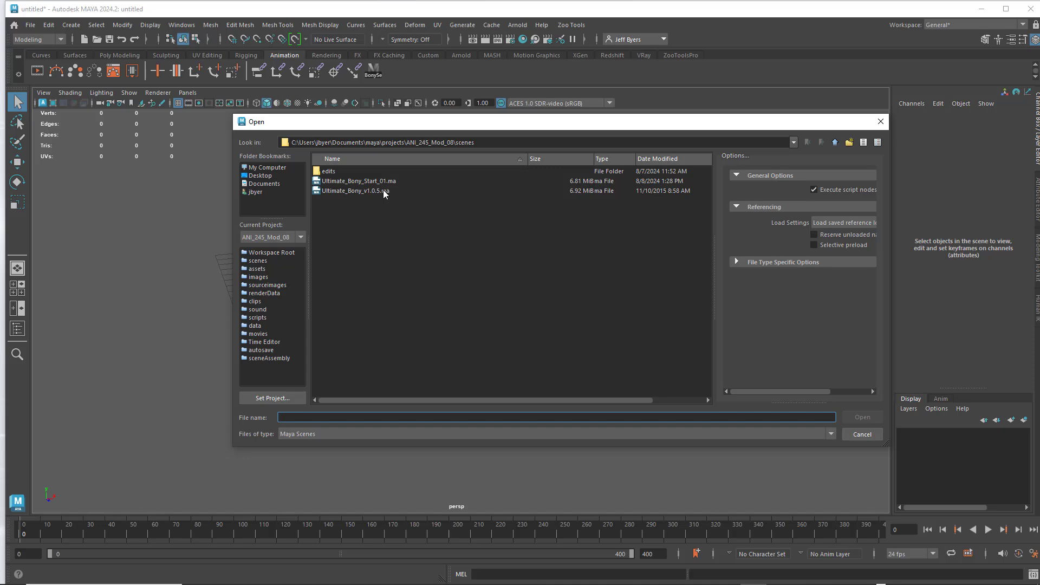
left_click(336, 191)
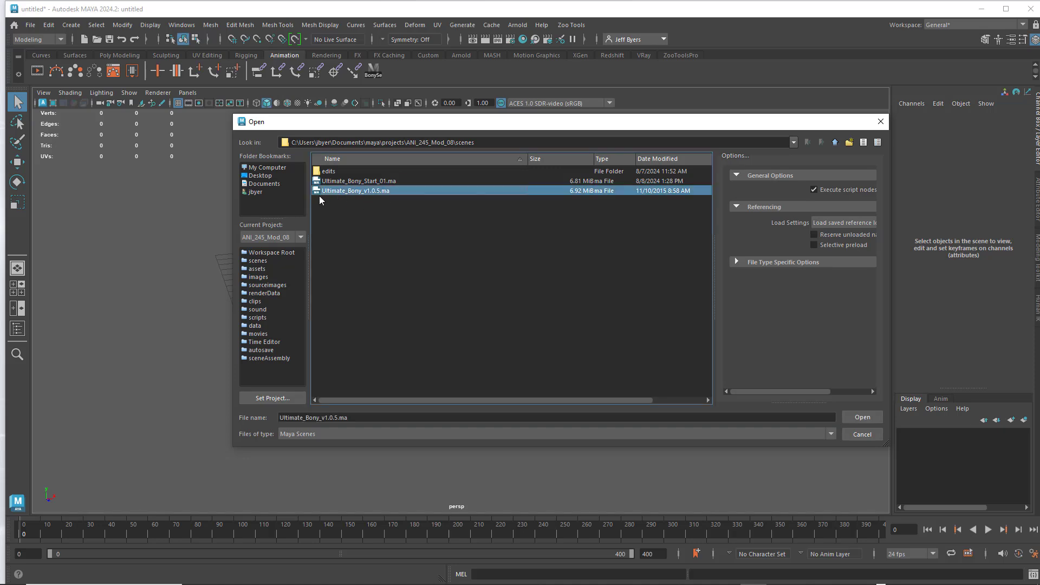
left_click(865, 417)
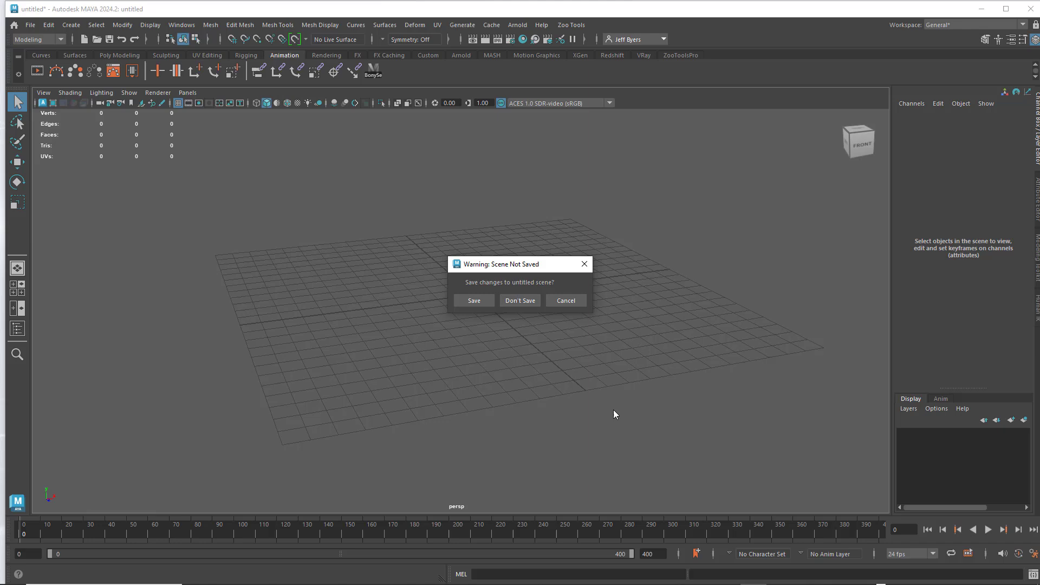
left_click(525, 300)
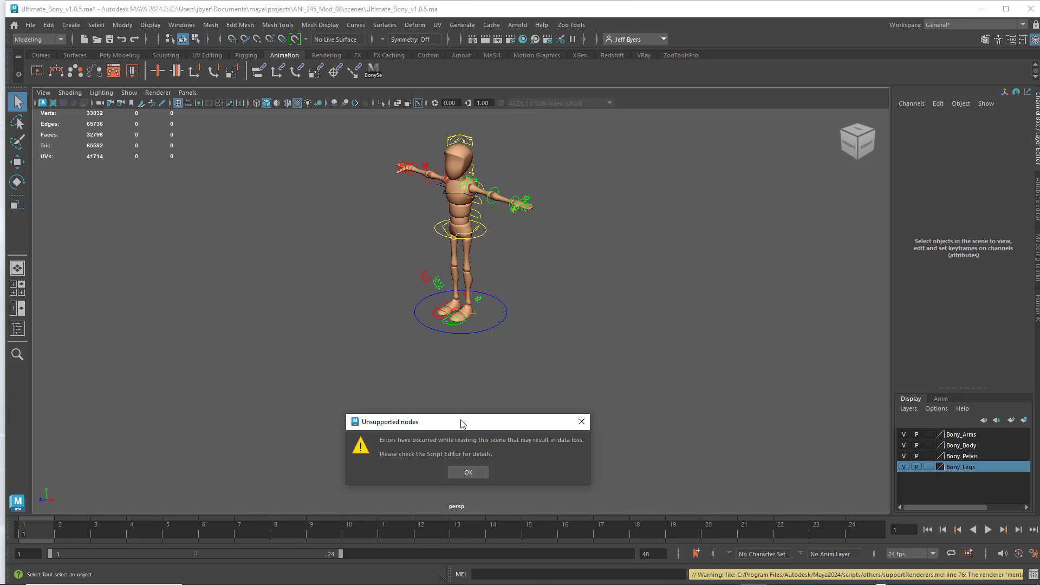
left_click_drag(462, 422, 630, 255)
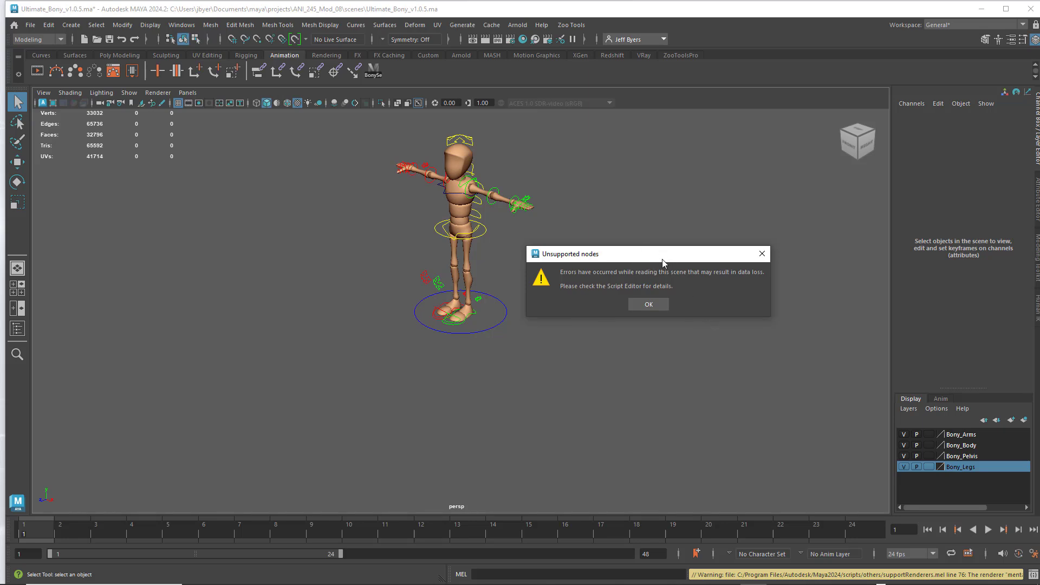
left_click(649, 304)
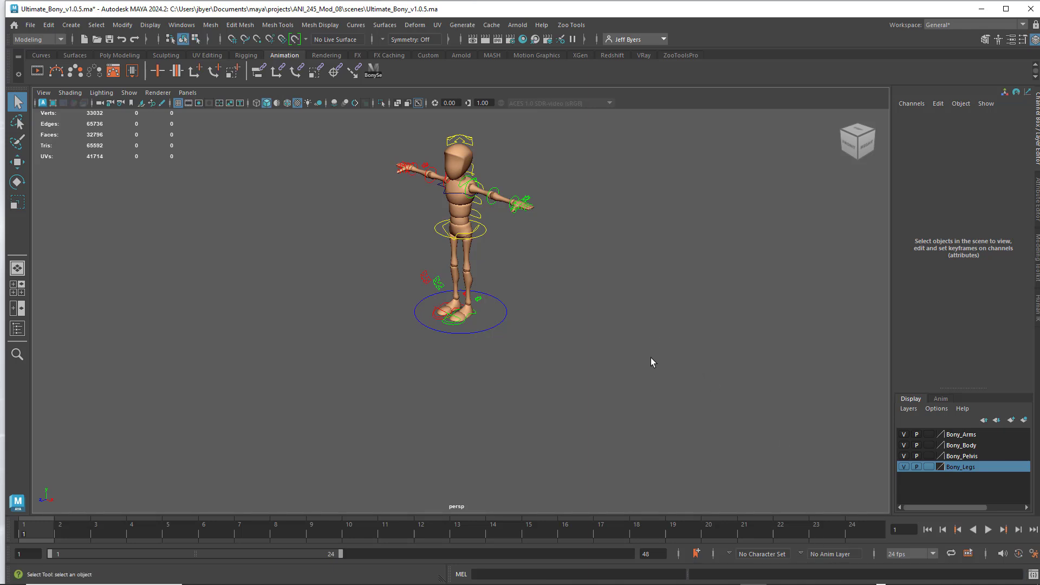
- Examine the full character rig and its main control circle at the feet, leaving nothing selected
middle_click_drag(651, 358, 619, 395, "alt")
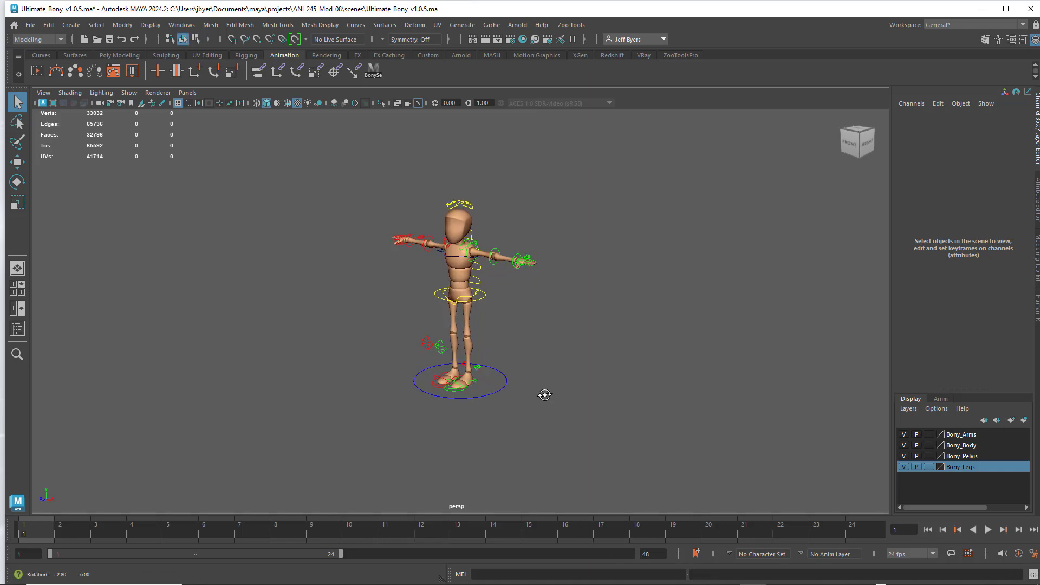
scroll(537, 389, "up", 4)
scroll(529, 357, "up", 2)
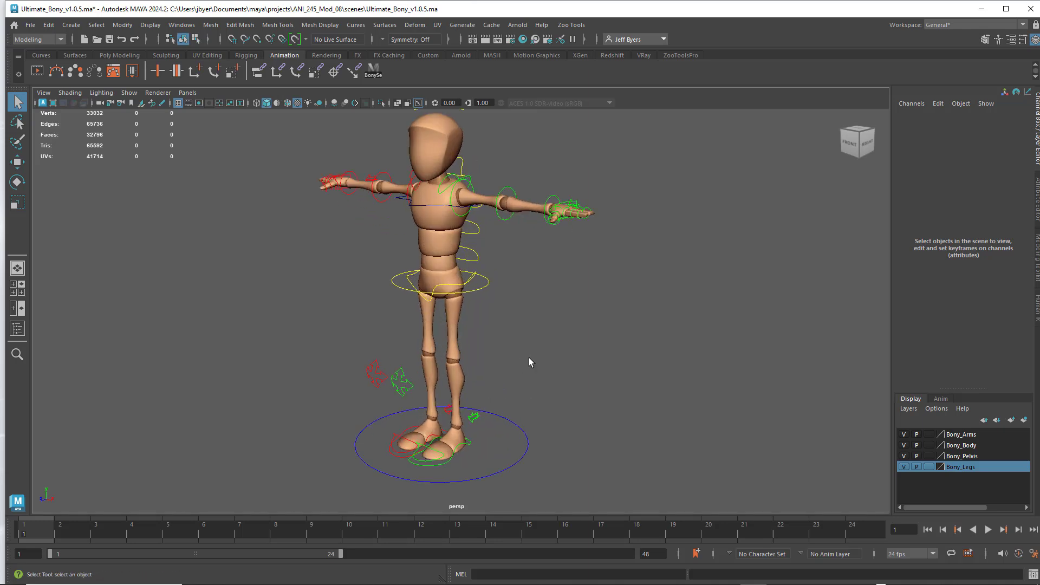
scroll(529, 357, "down", 1)
left_click(507, 409)
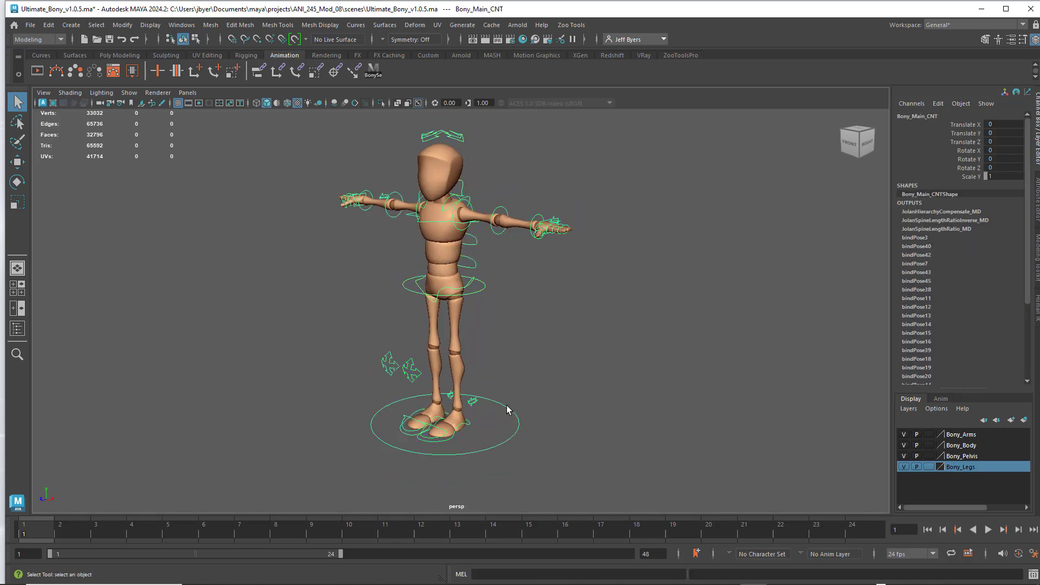
left_click(517, 252)
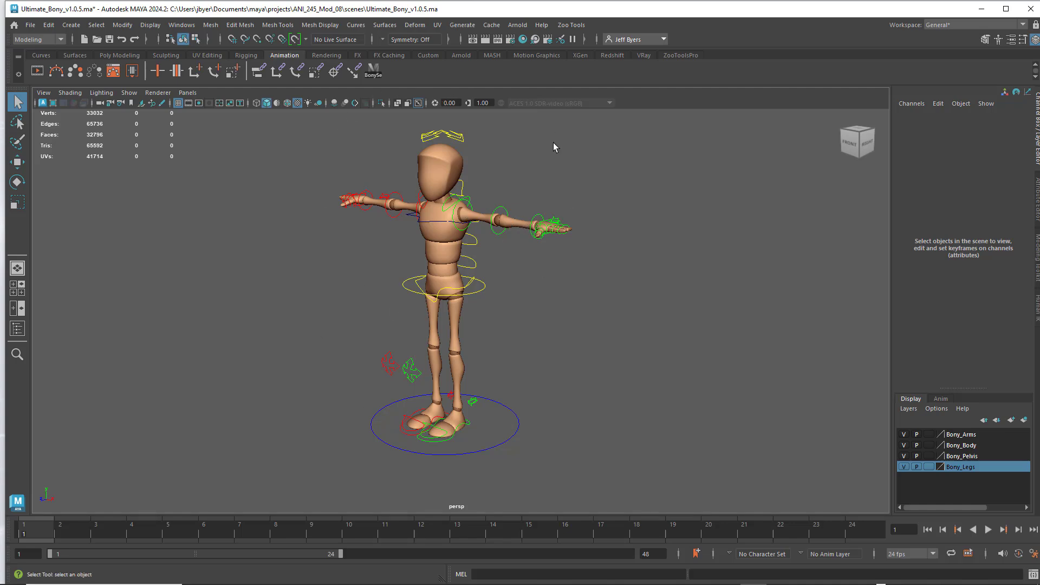
- Examine the rig's upper spine, pelvis and head controls by selecting them one after another, and clear the selection
mouse_move(579, 274)
left_mouse_down("alt")
mouse_move(654, 271)
mouse_move(544, 278)
mouse_move(608, 281)
mouse_move(566, 283)
left_mouse_up("alt")
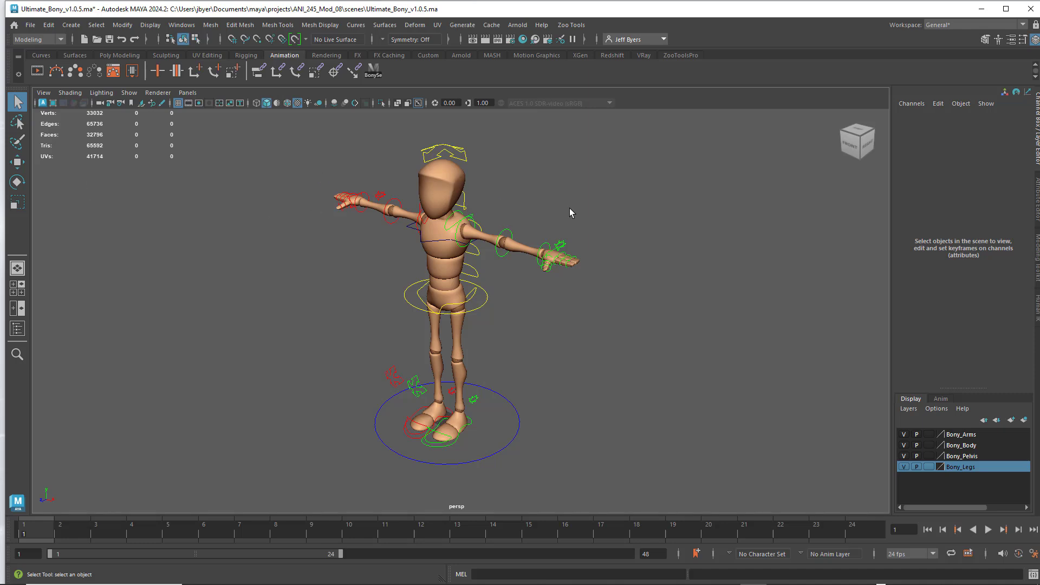
left_click_drag(570, 211, 542, 195, "alt")
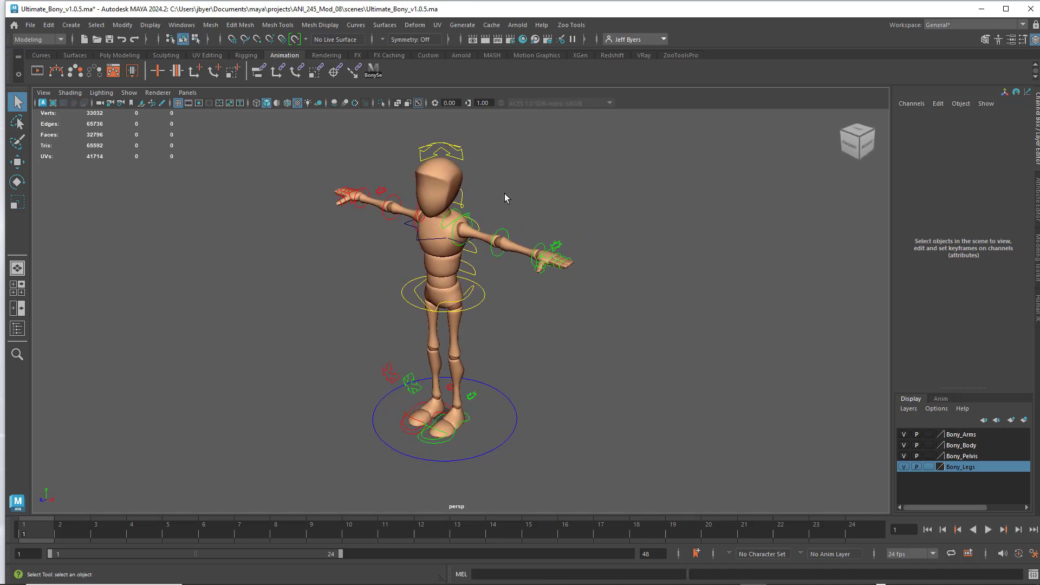
middle_click_drag(547, 192, 531, 194, "alt")
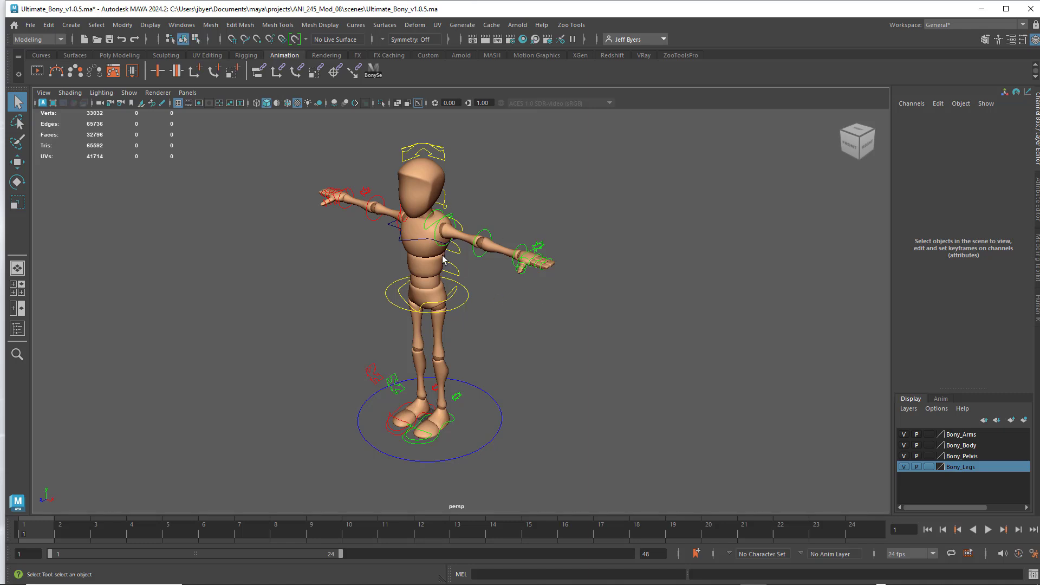
left_click(418, 242)
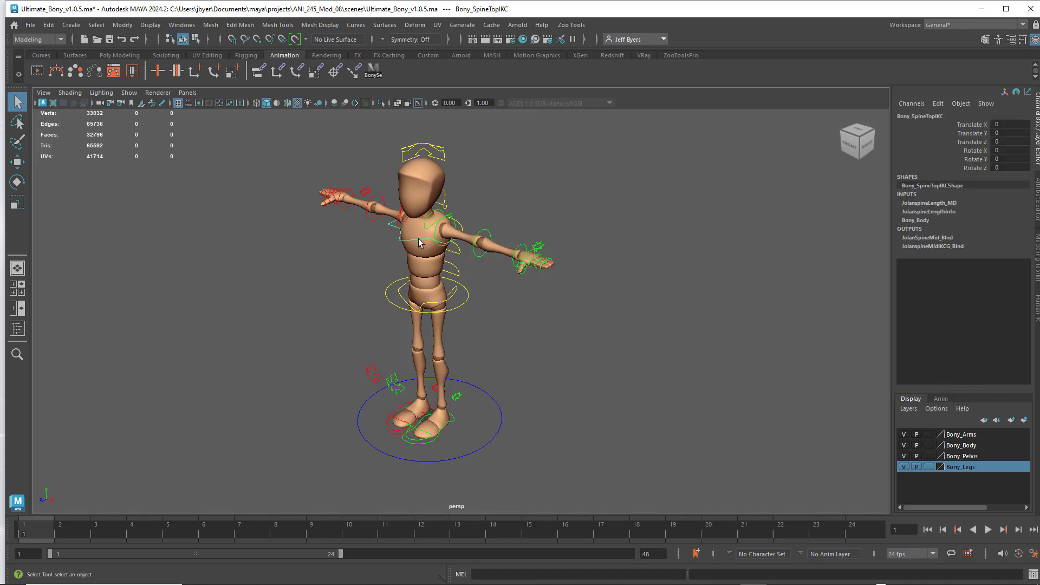
left_click(461, 307)
left_click(455, 298)
left_click(421, 154)
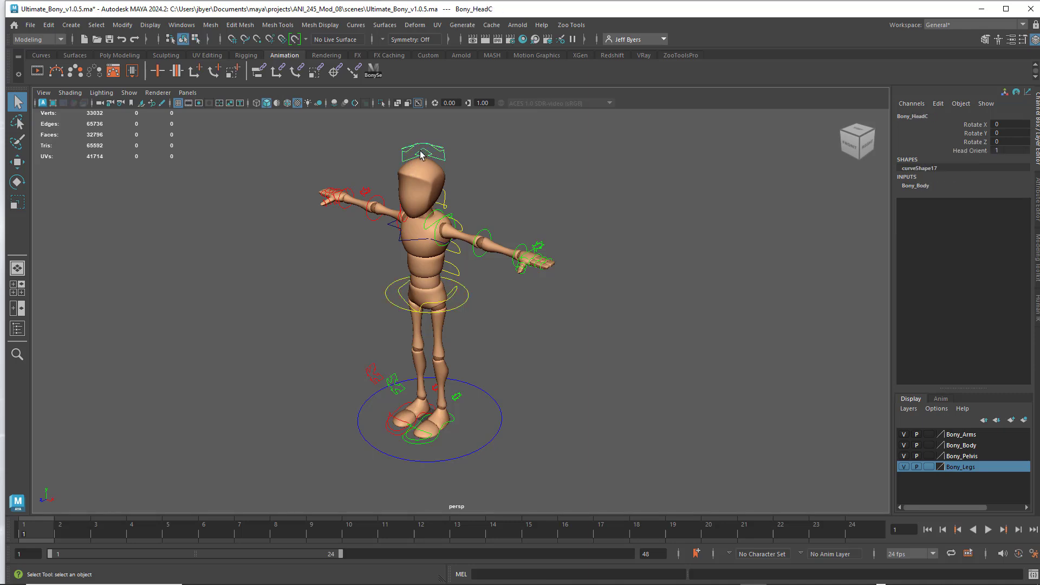
left_click(305, 196)
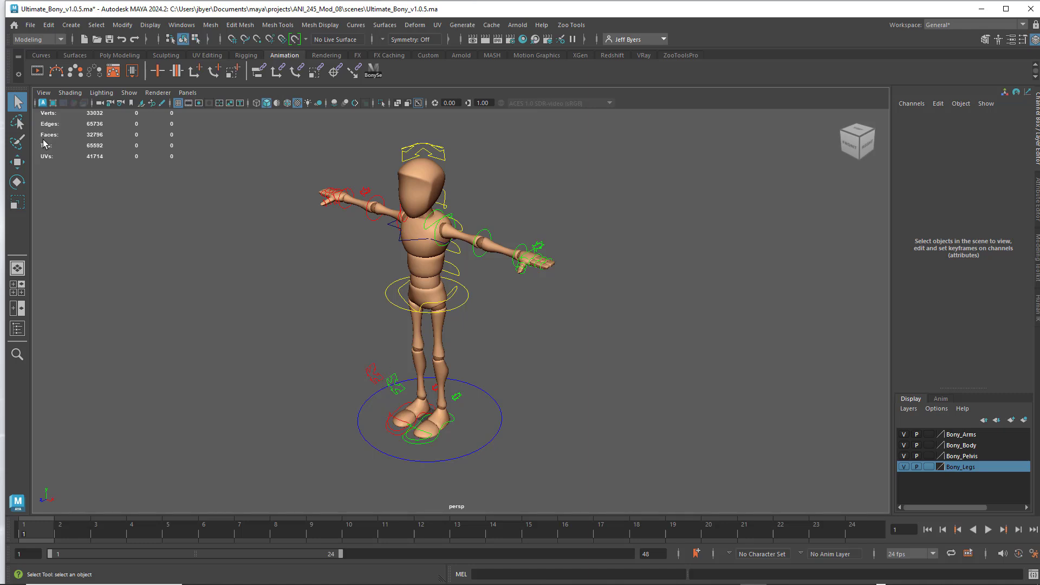
left_click(31, 27)
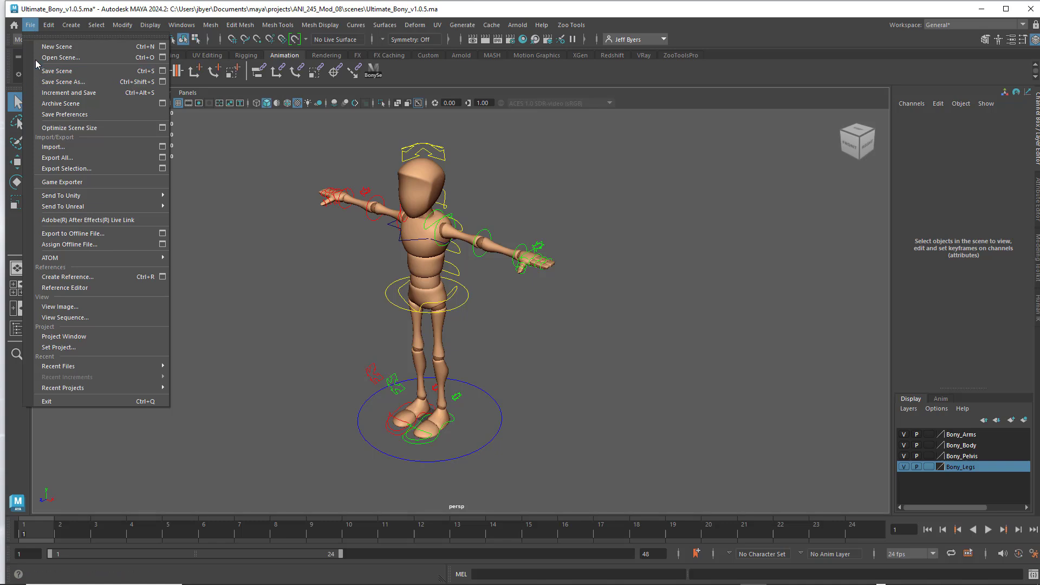
left_click(63, 82)
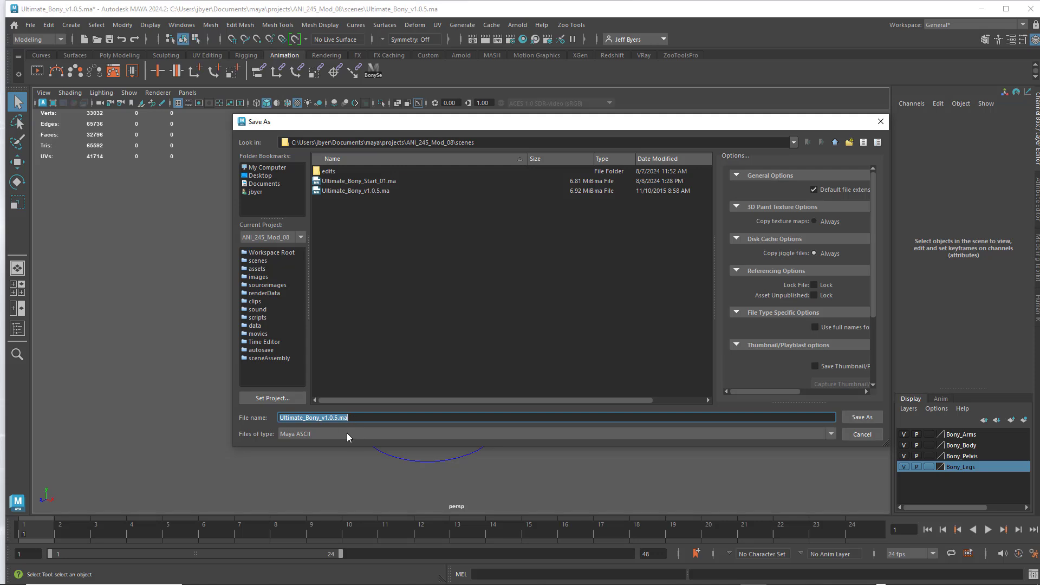
left_click(346, 434)
left_click(315, 445)
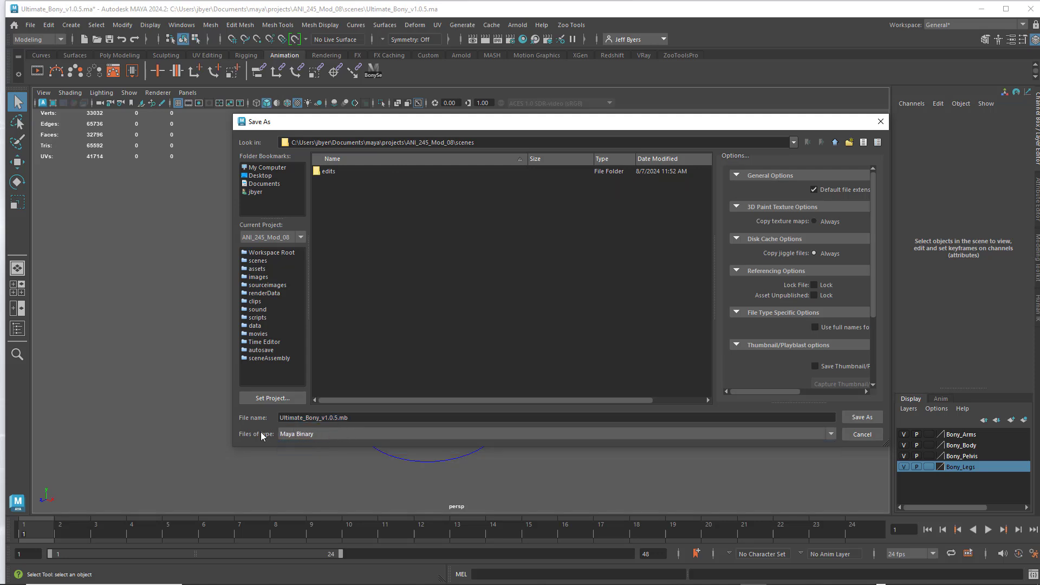
left_click(332, 434)
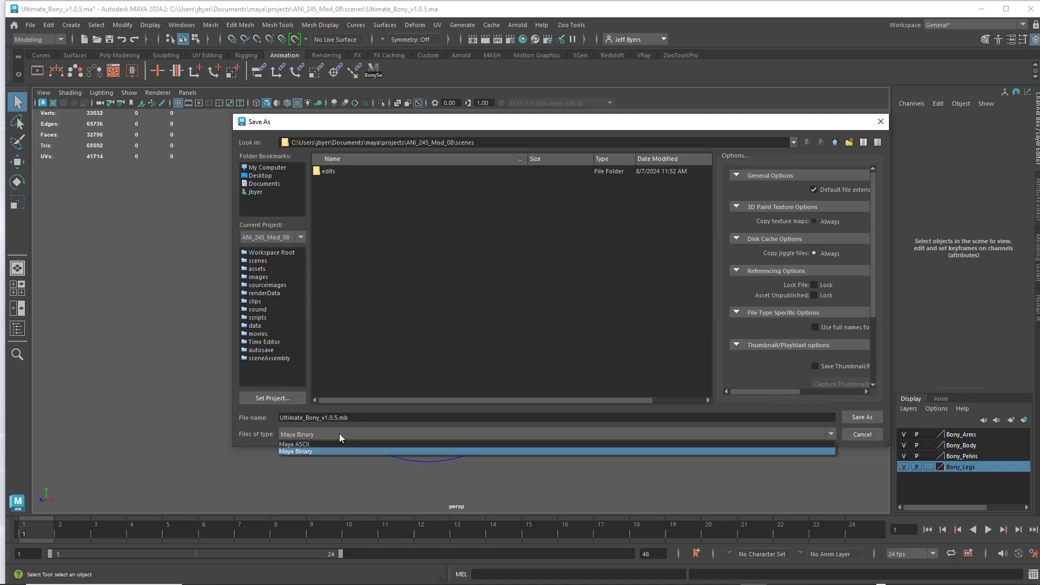
left_click(307, 443)
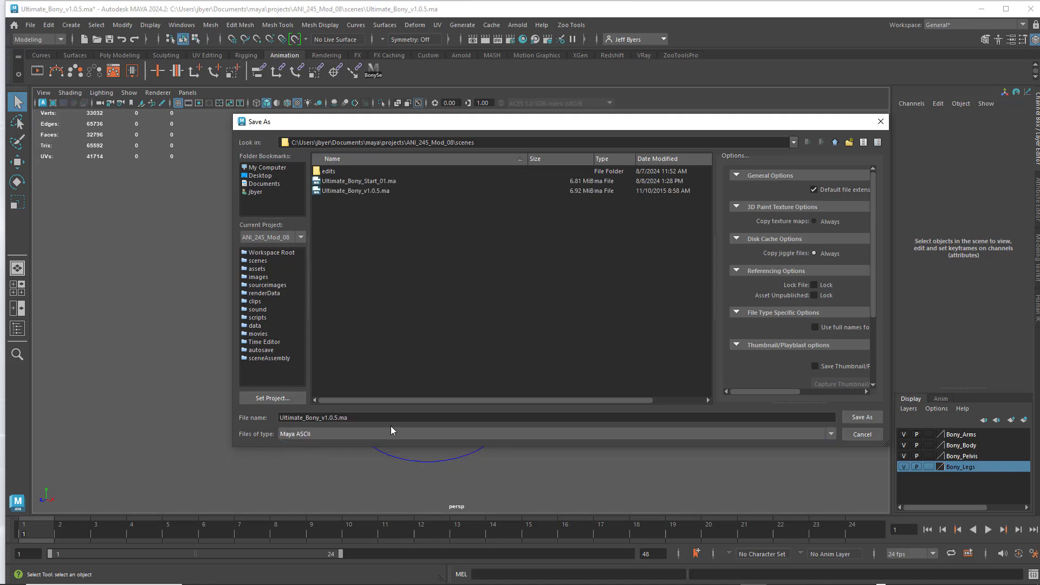
left_click(346, 181)
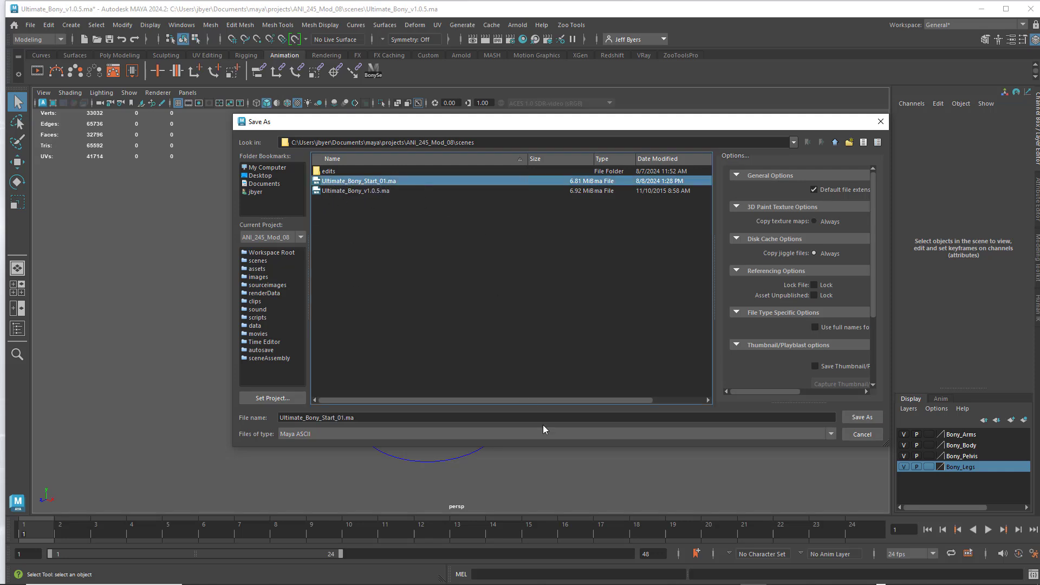
left_click(880, 122)
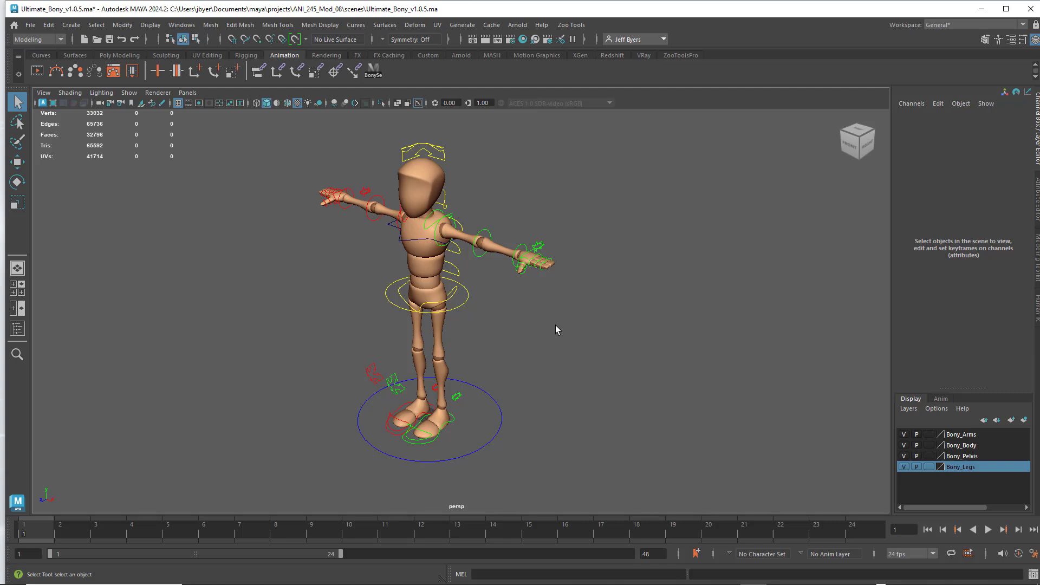
- Rotate the character's left elbow control to bend the forearm forward, and clear the selection
middle_click_drag(543, 328, 541, 329, "alt")
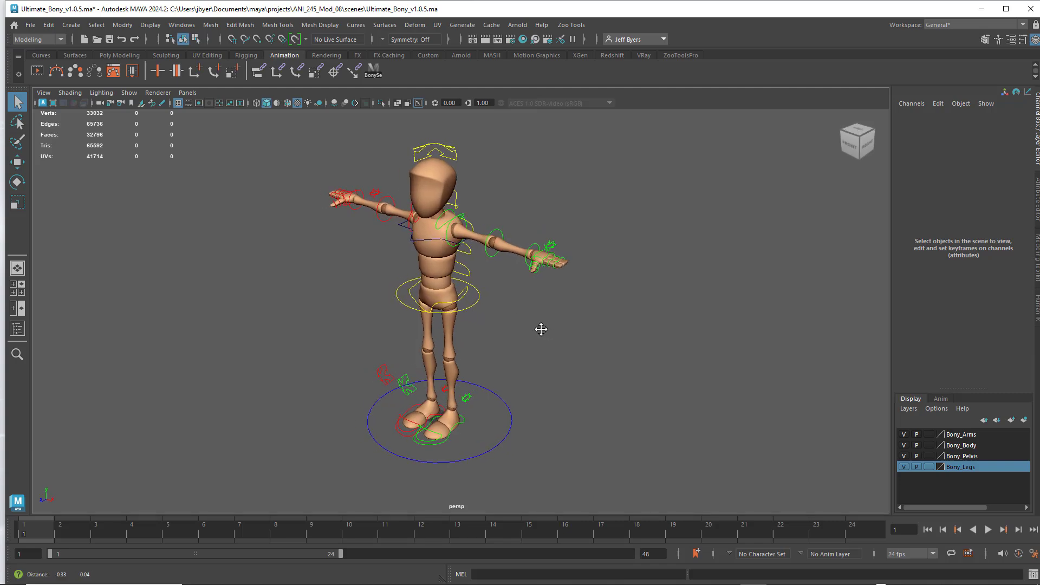
mouse_move(541, 329)
left_mouse_down("alt")
mouse_move(606, 323)
mouse_move(533, 326)
left_mouse_up("alt")
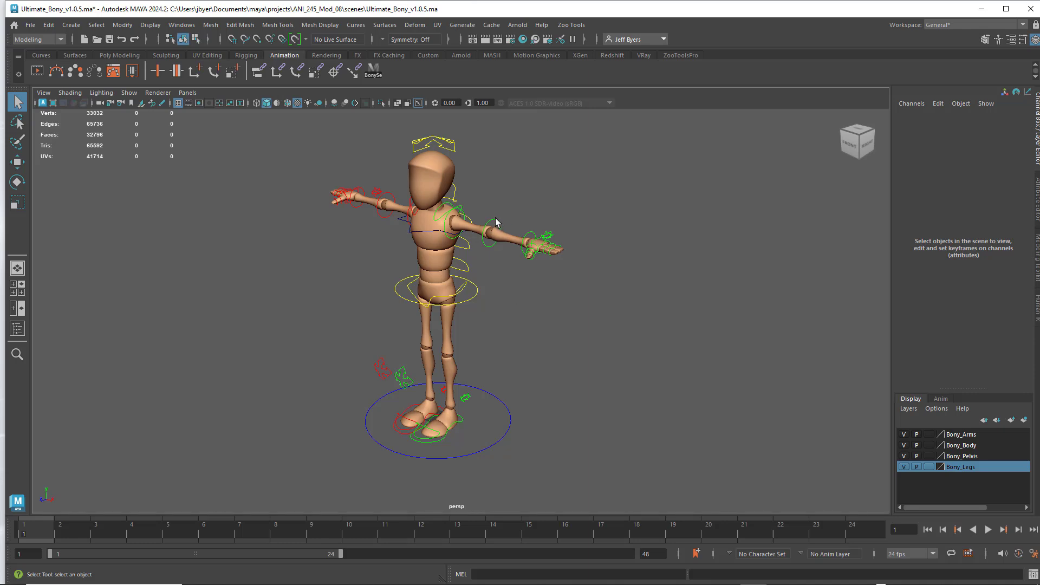
left_click(494, 239)
key("e")
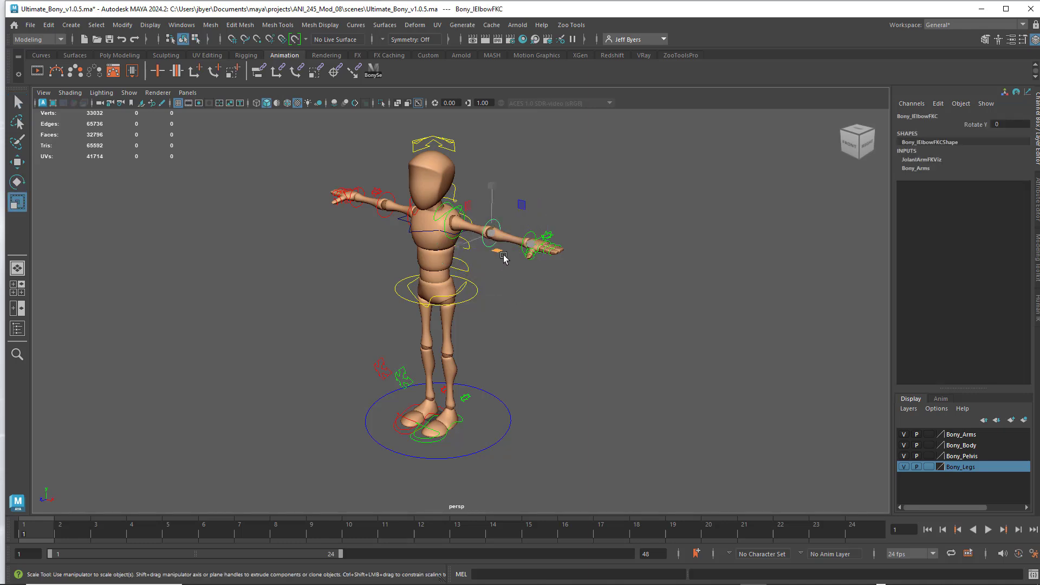
left_click_drag(511, 253, 511, 275)
left_click(576, 216)
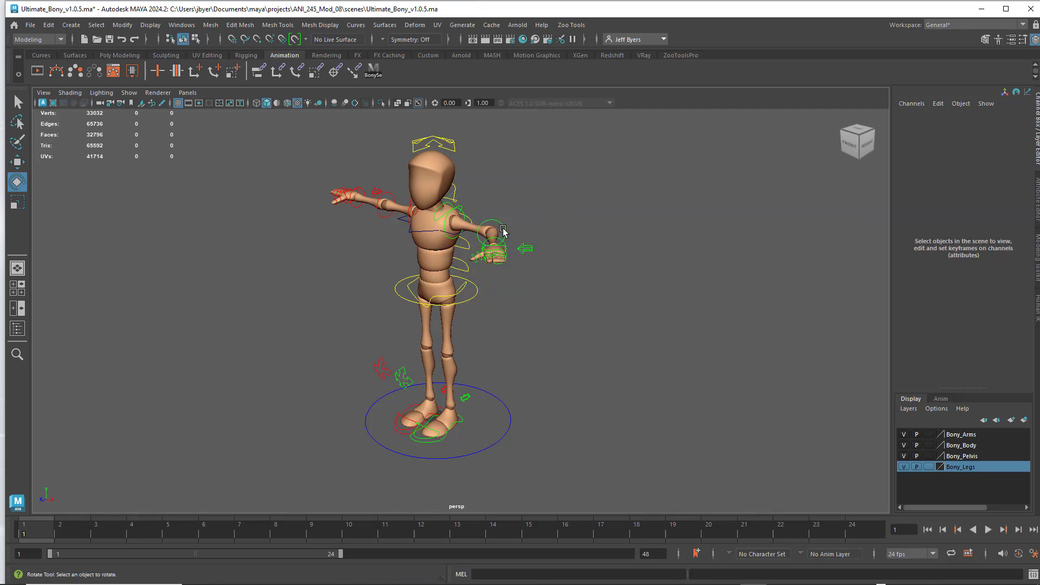
- Set the left elbow control's Rotate Y to 0 to straighten the arm, and clear the selection
left_click(502, 227)
key("ctrl+a")
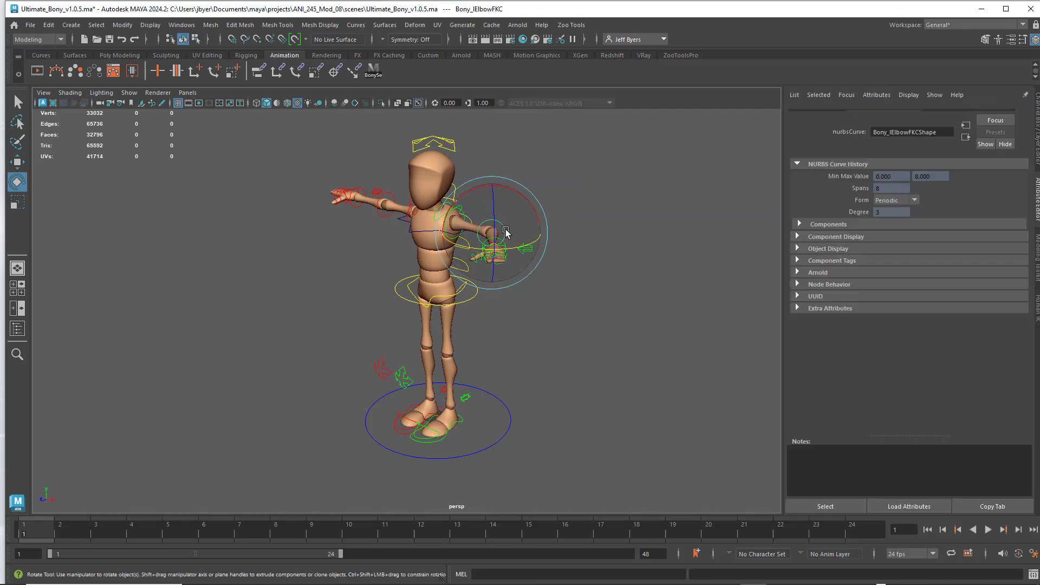
key("ctrl+a")
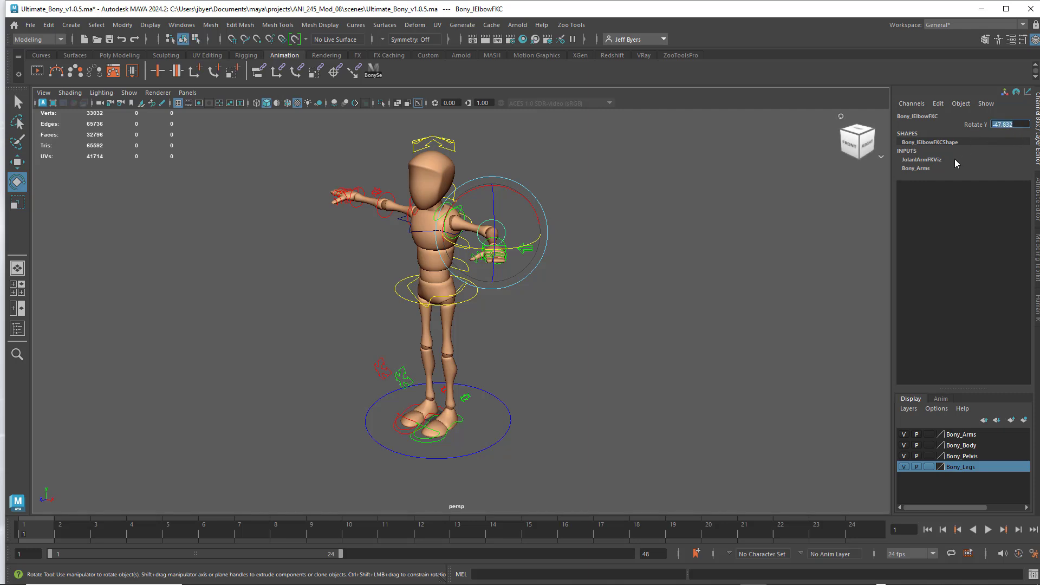
type("0")
key("Return")
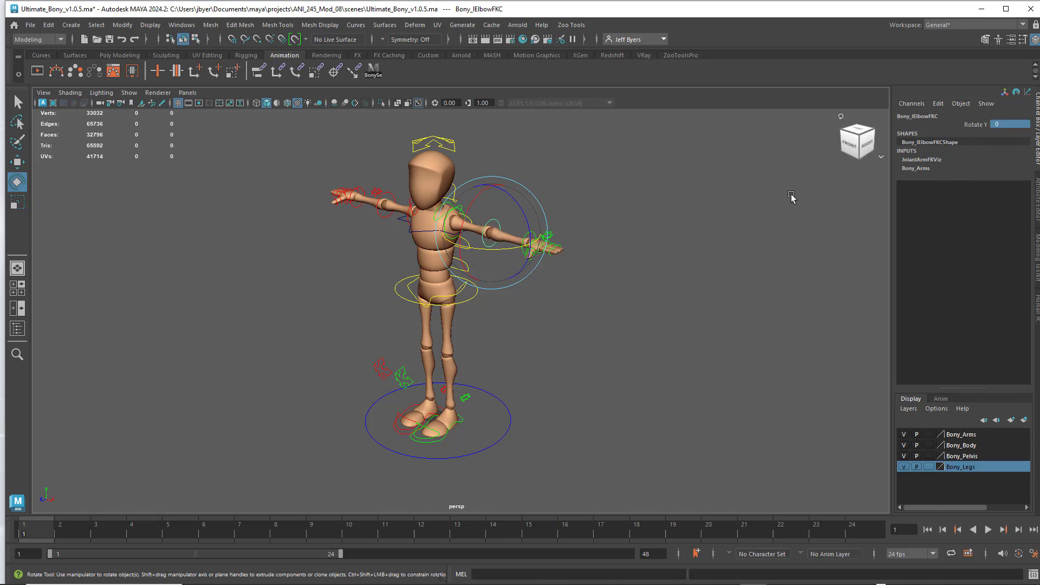
mouse_move(638, 253)
left_mouse_down("alt")
mouse_move(647, 268)
mouse_move(686, 255)
mouse_move(644, 260)
left_mouse_up("alt")
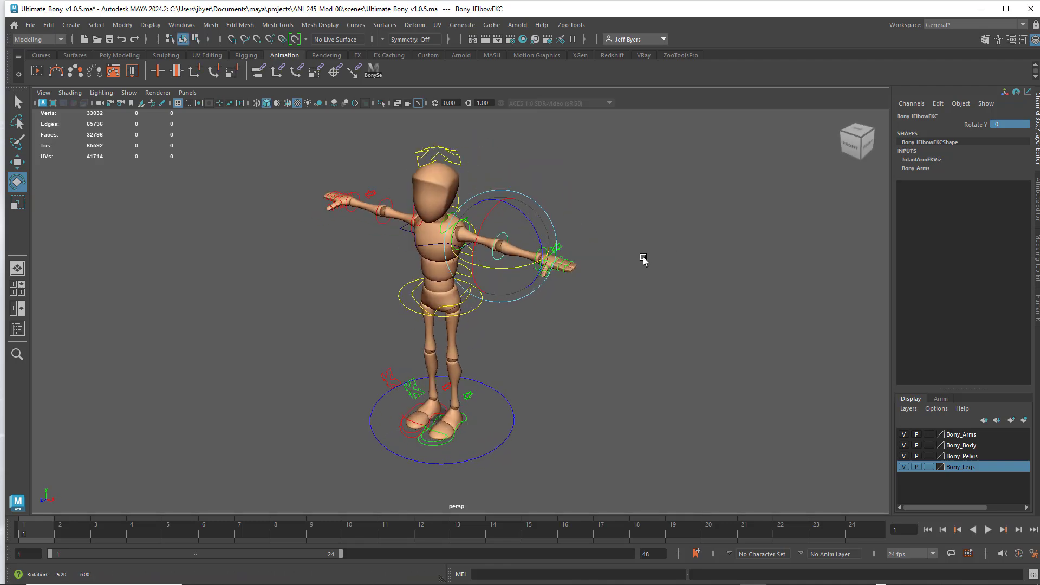
mouse_move(641, 257)
middle_mouse_down("alt")
mouse_move(595, 255)
mouse_move(657, 260)
mouse_move(645, 262)
middle_mouse_up("alt")
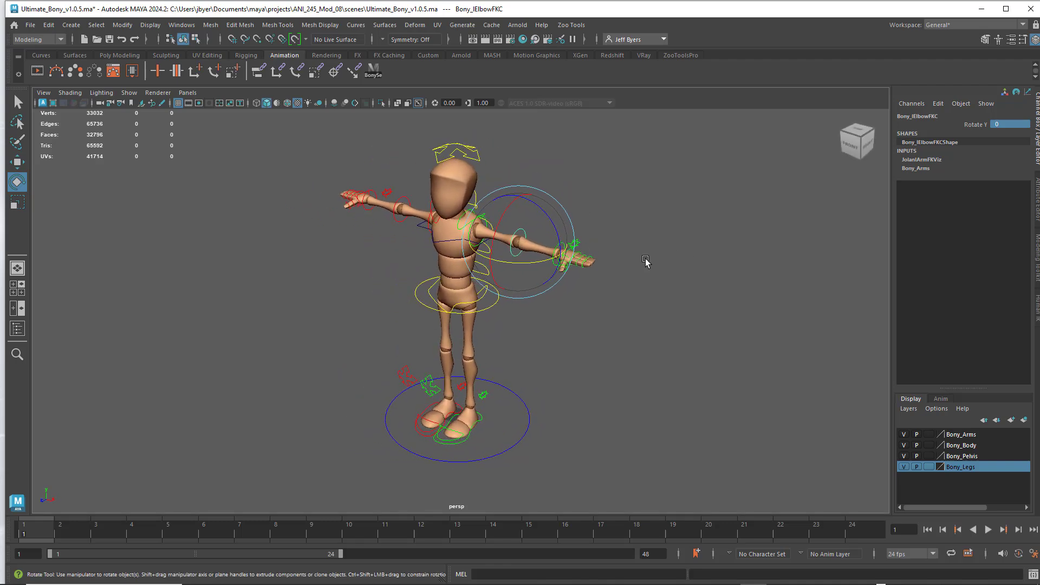
left_click(597, 326)
- Examine the main foot circle, the root control at the hips and the left elbow control by selecting each in turn
left_click(514, 392)
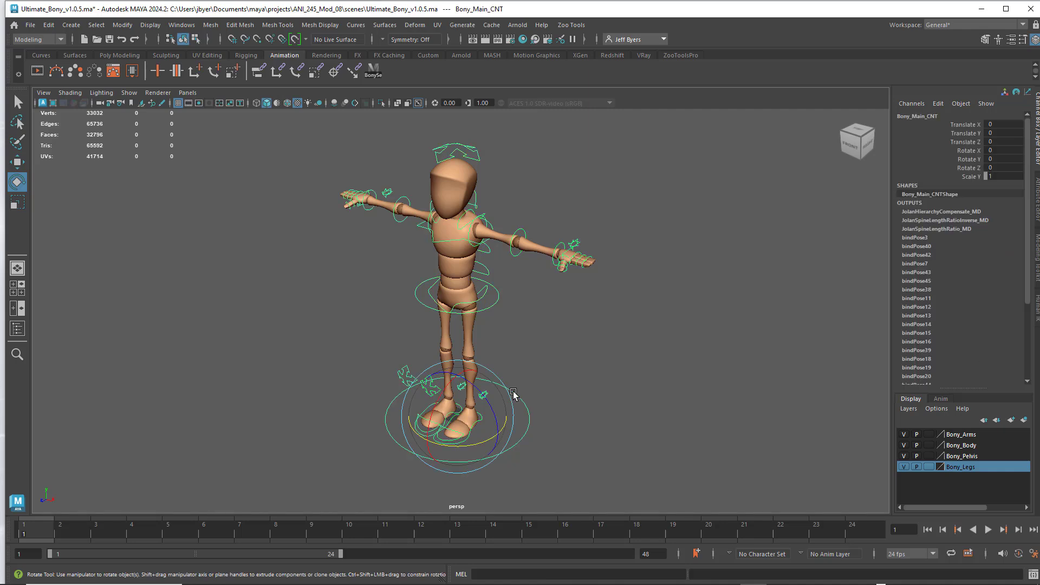
left_click(539, 360)
left_click(492, 308)
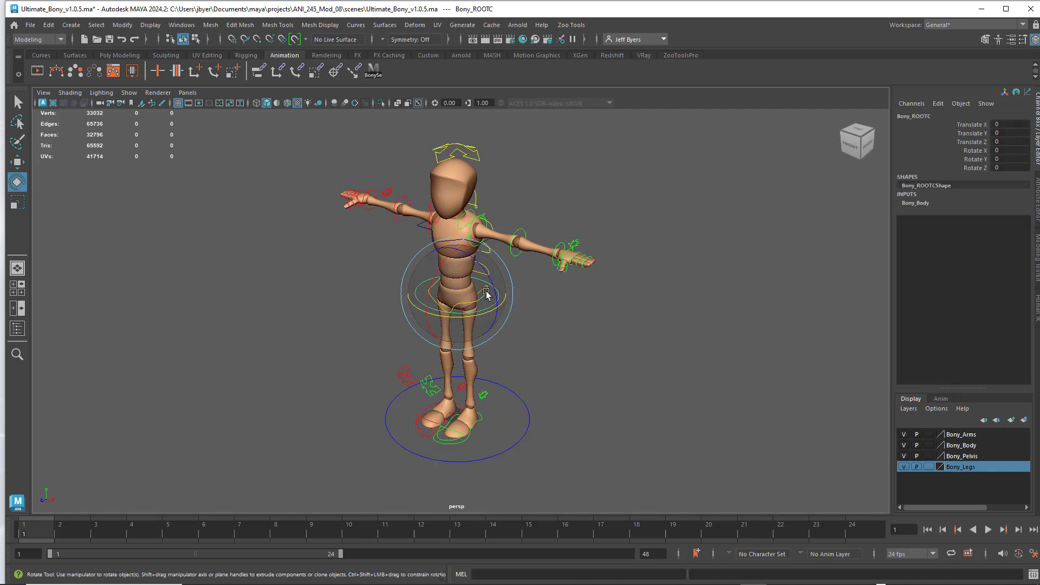
left_click(537, 215)
left_click(520, 239)
left_click(555, 229)
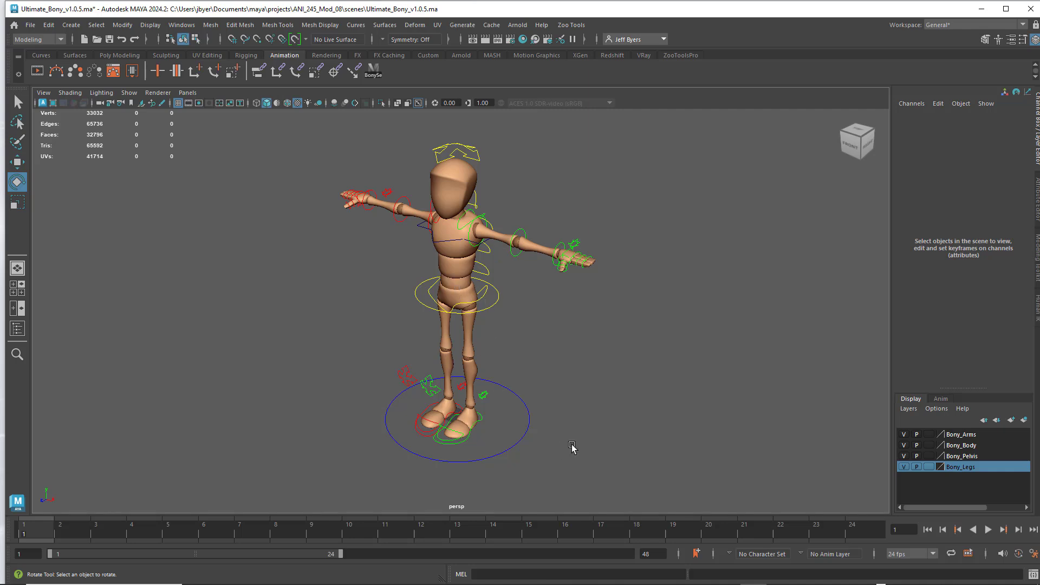
left_click(520, 399)
- Rotate the left elbow control to bend the forearm forward, undoing and repeating the bend, and clear the selection
left_click(526, 241)
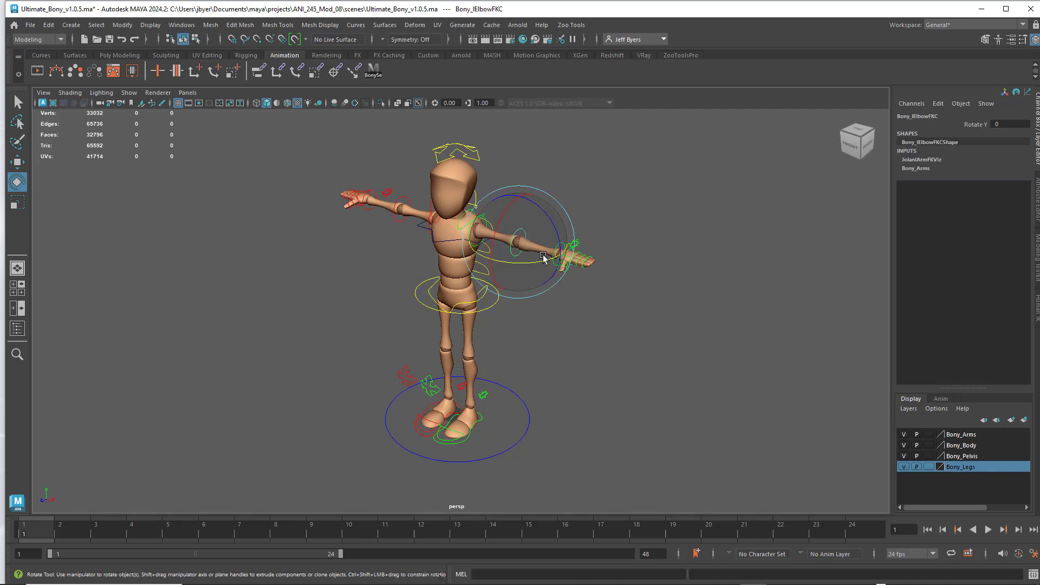
left_click_drag(543, 257, 498, 224)
key("ctrl+z")
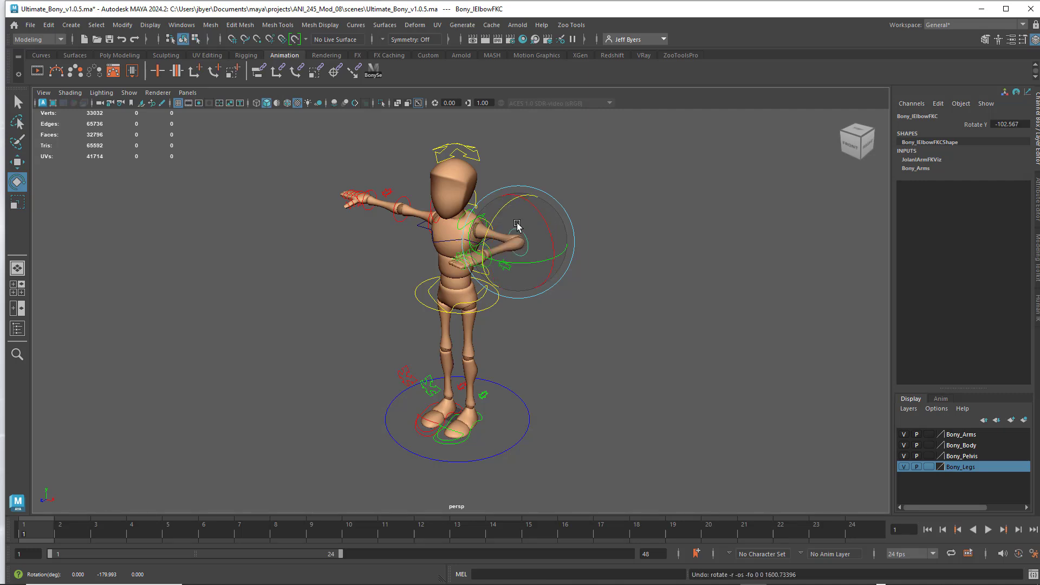
left_click_drag(541, 273, 564, 259)
left_click(567, 175)
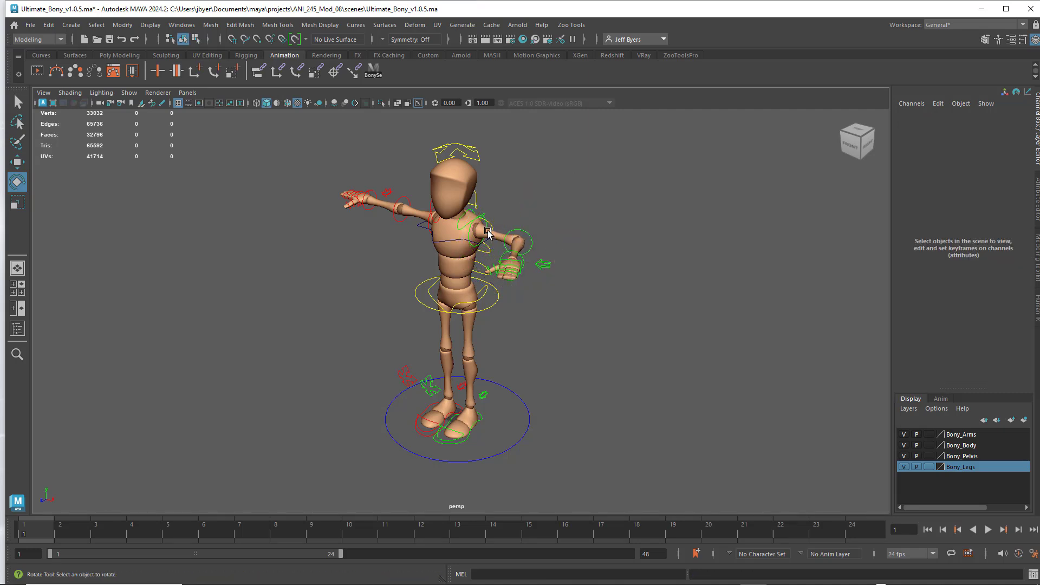
- Rotate the right elbow control to bend the right forearm forward, and clear the selection
left_click(406, 203)
left_click_drag(405, 203, 483, 227)
left_click(545, 208)
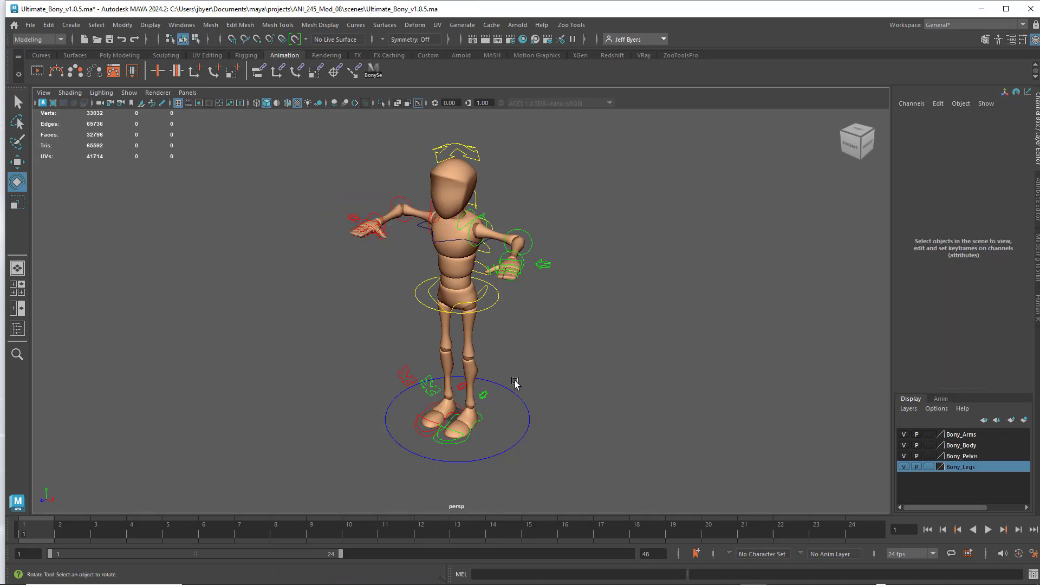
- Select the main, foot, leg, hip and spine controls together one by one, and key them at frame 1
left_click_drag(514, 383, 501, 306, "alt")
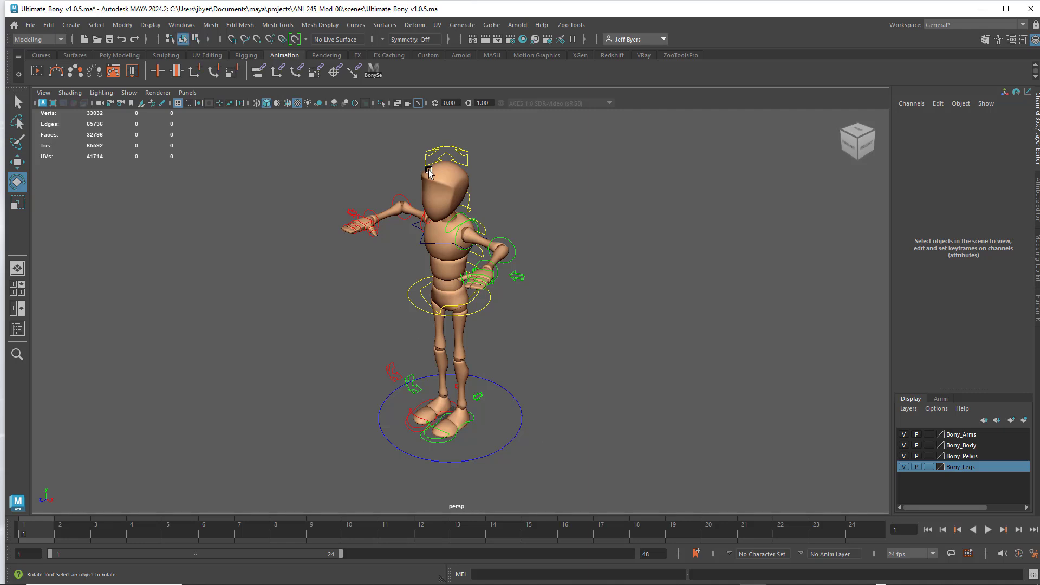
left_click_drag(360, 332, 522, 397, "alt")
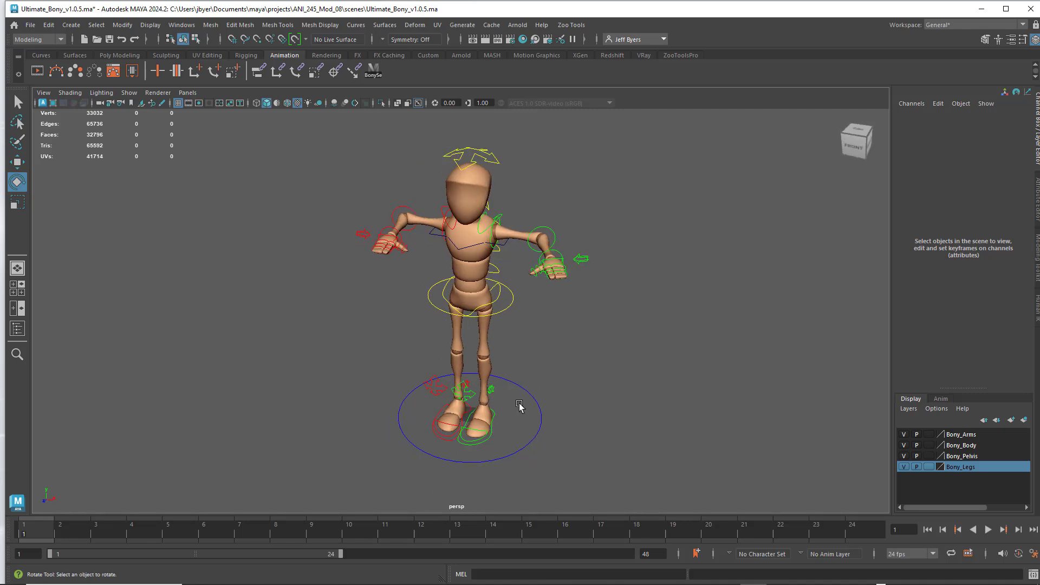
left_click(522, 387)
left_click(567, 374)
key("q")
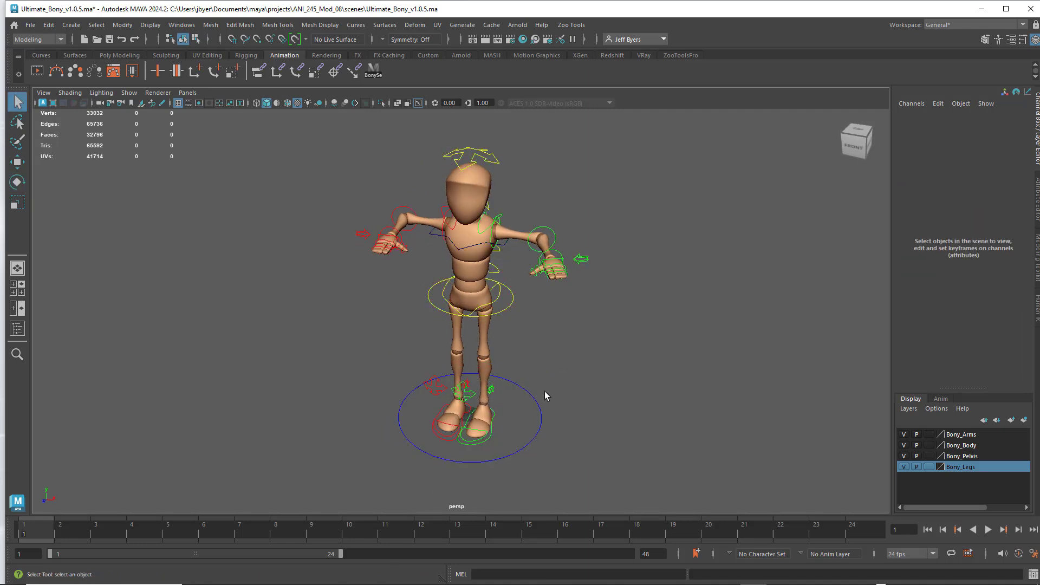
left_click(534, 401)
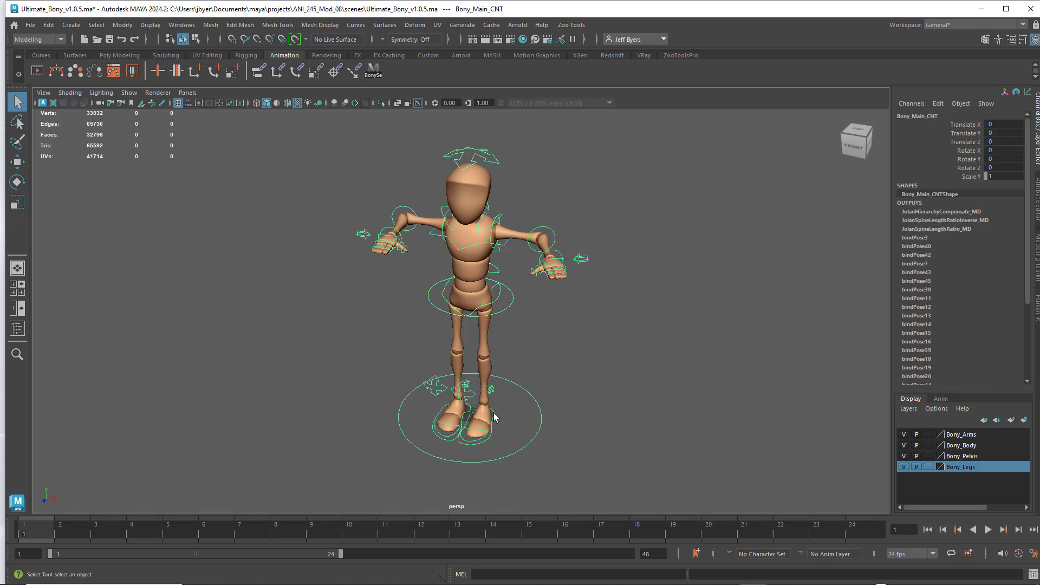
left_click(494, 412)
left_click(468, 424)
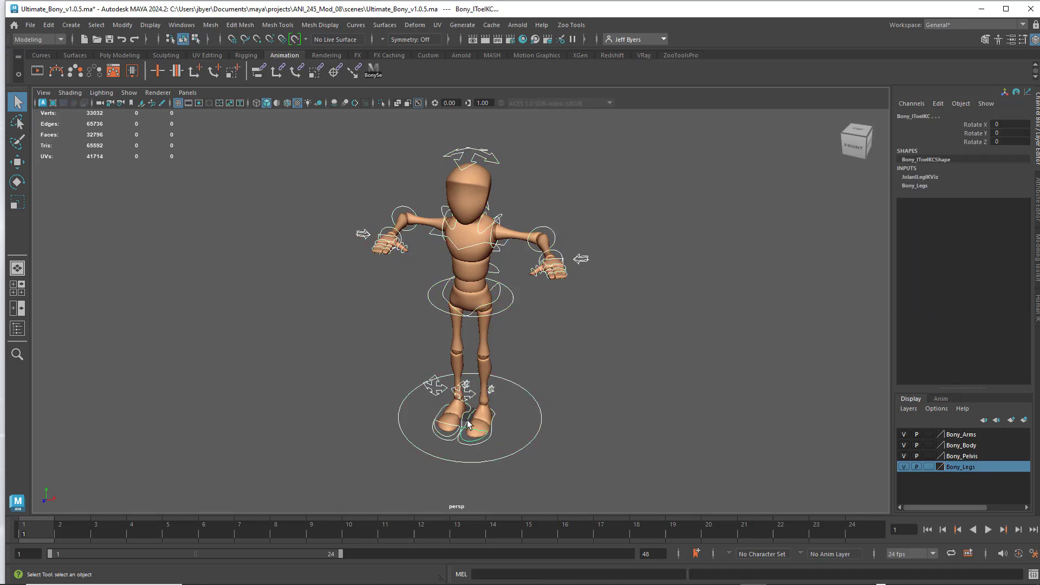
left_click(444, 421)
left_click(491, 389)
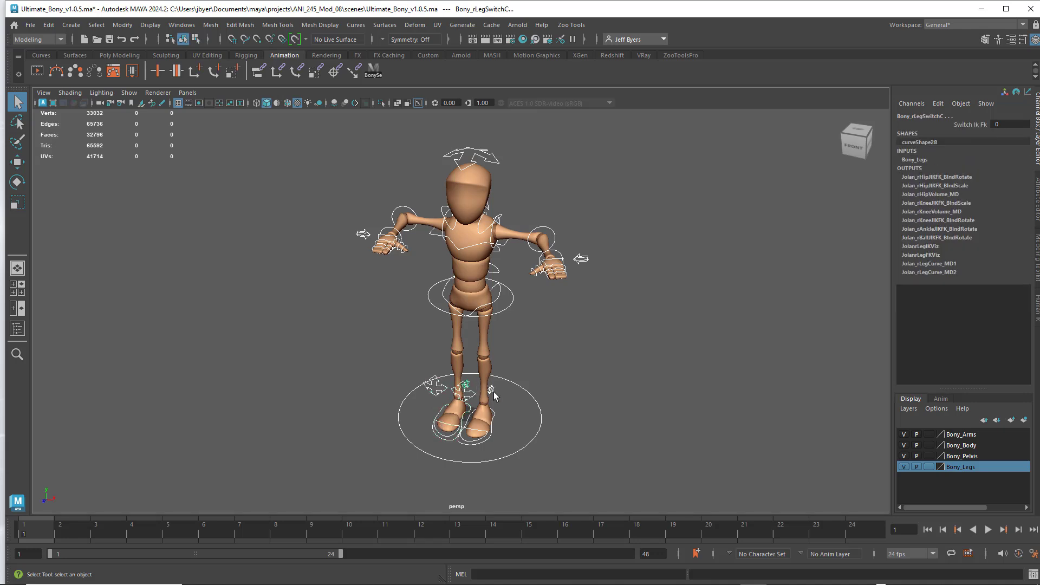
left_click(511, 305)
left_click(499, 288)
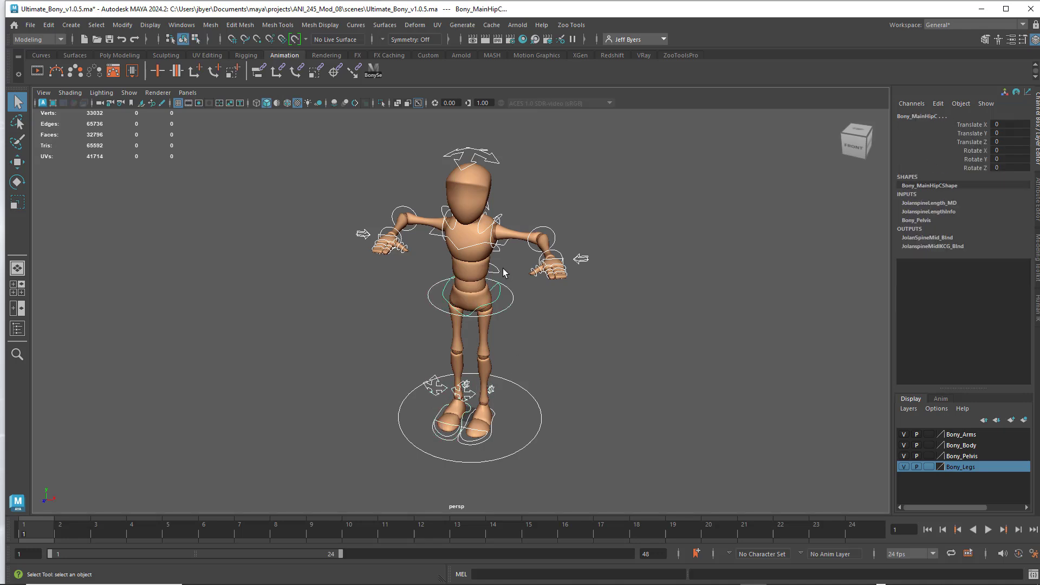
left_click(495, 268)
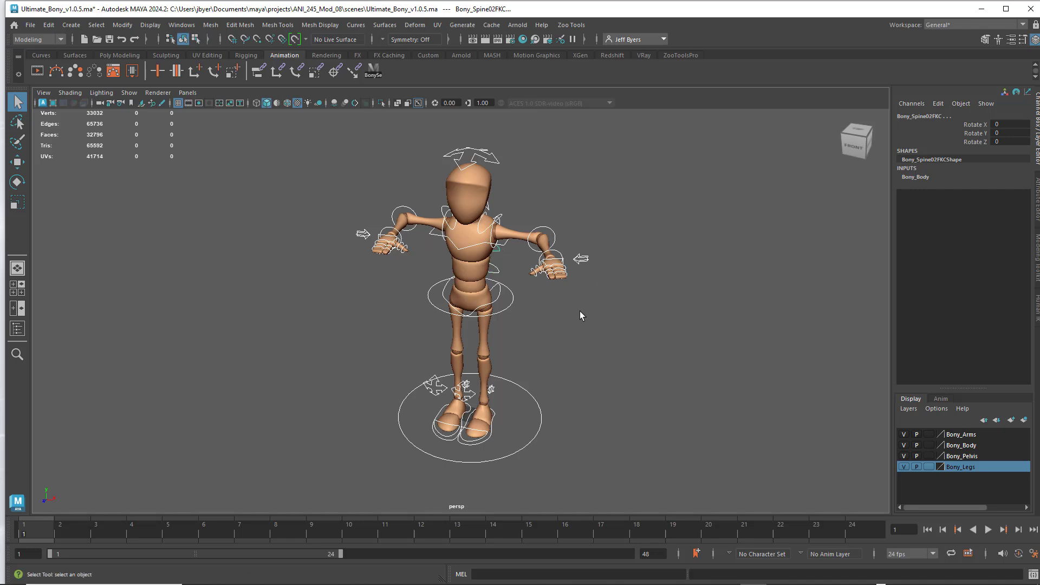
key("shift+e")
- Rotate the left shoulder control to raise the left arm, and select the main control to check its keys
left_click(492, 231)
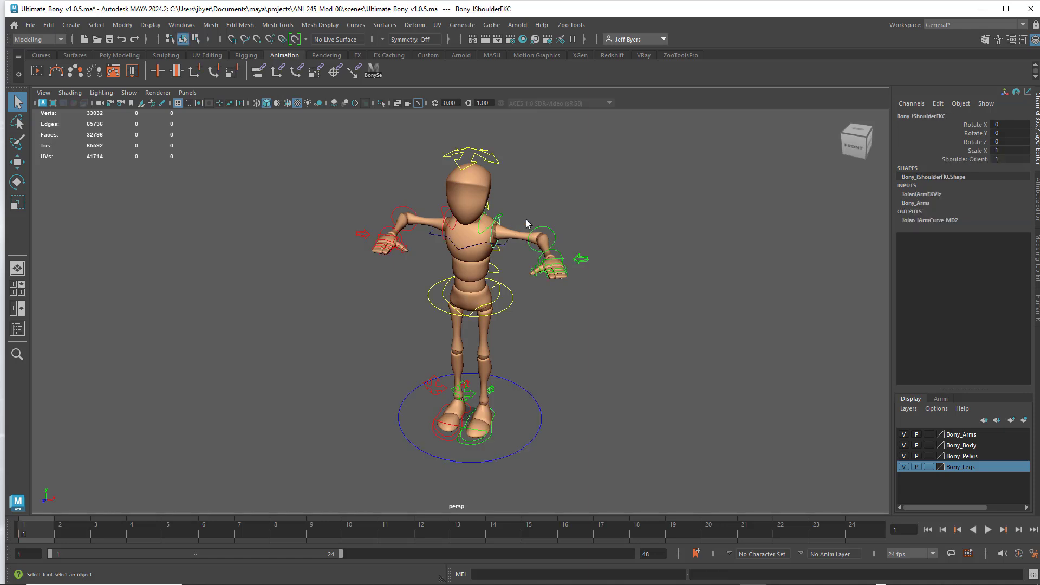
key("e")
left_click_drag(529, 203, 523, 194)
left_click(544, 329)
left_click(528, 411)
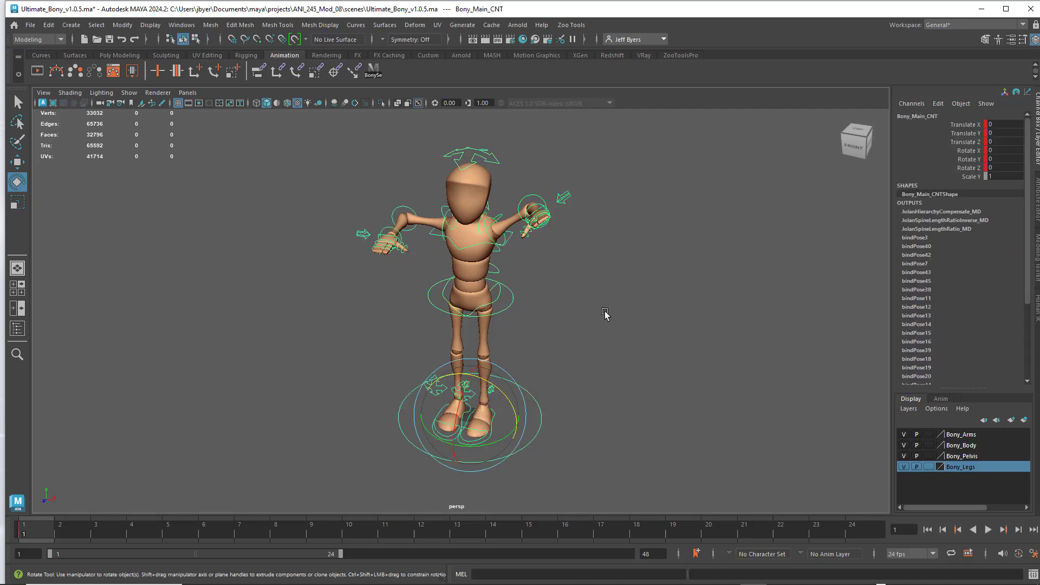
- Undo the shoulder rotation, keys, control selections and elbow bends back to the straight-armed pose
key("ctrl+z")
key("ctrl+z")
key("ctrl+z")
key("ctrl+z")
key("ctrl+z")
key("ctrl+z")
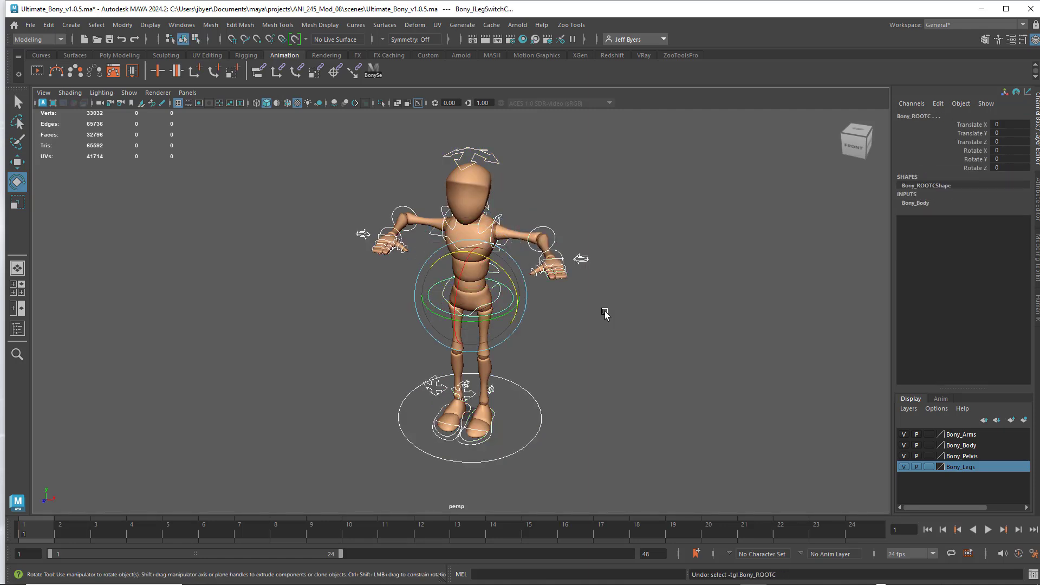
key("ctrl+z")
key("ctrl+z")
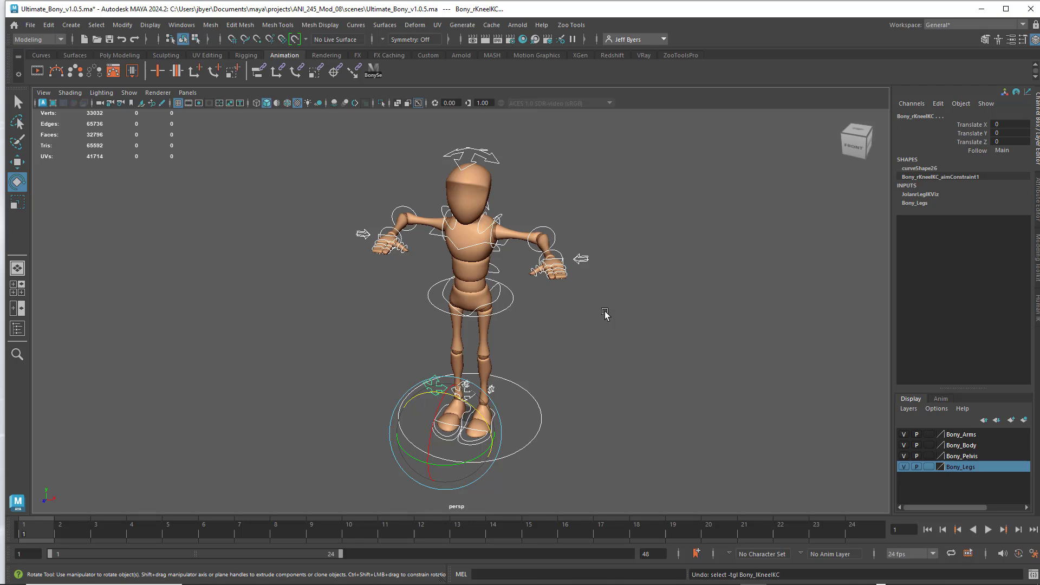
key("ctrl+z")
key("ctrl+z")
key("ctrl+z")
key("ctrl+z")
key("ctrl+z")
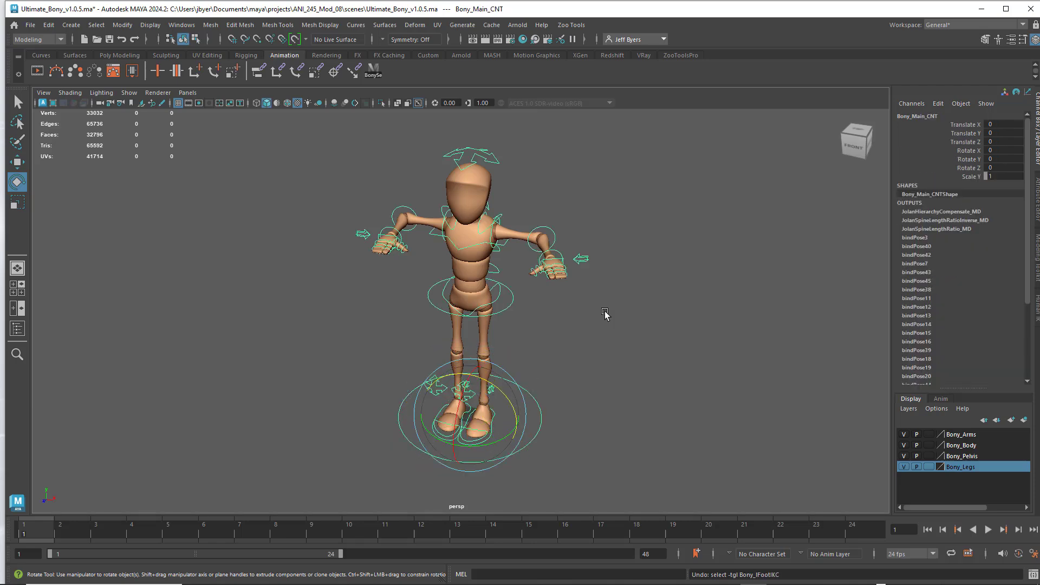
key("ctrl+z")
key("ctrl+z")
key("ctrl+z")
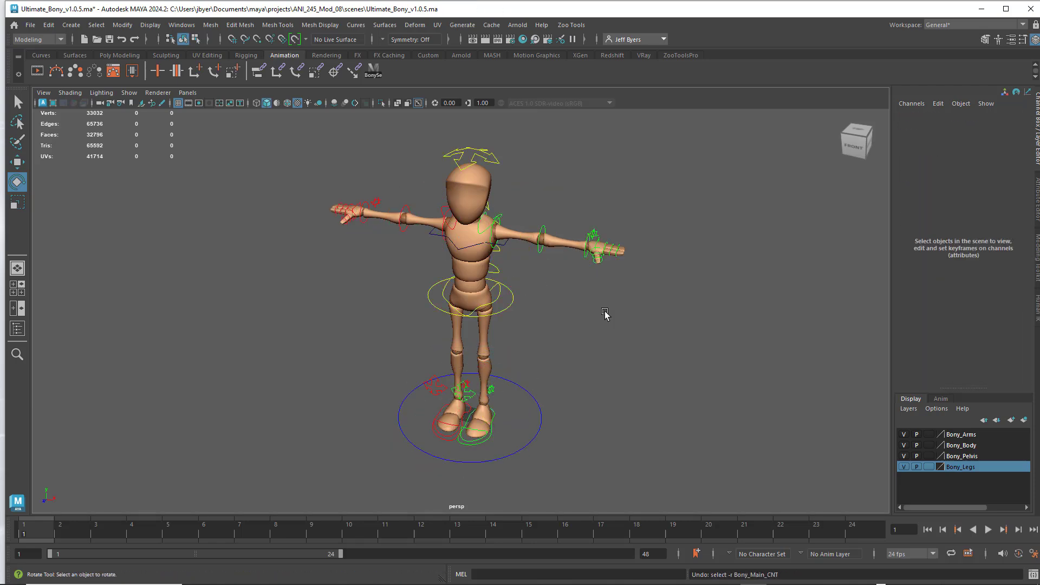
- Compare the main circle at the feet with the root control at the hips by selecting each, leaving nothing selected
left_click(540, 405)
left_click(594, 377)
left_click(513, 301)
left_click(606, 351)
left_click(524, 390)
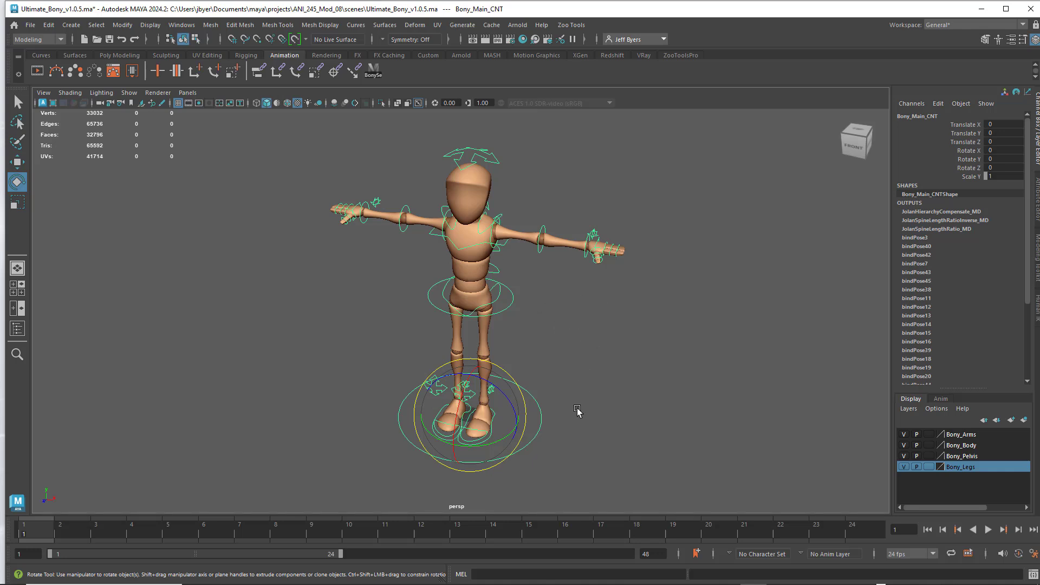
left_click(595, 396)
- Move the main control along X to about -4.9, key it at frame 1, and clear the selection
left_click(529, 398)
key("w")
left_click_drag(524, 424, 405, 410)
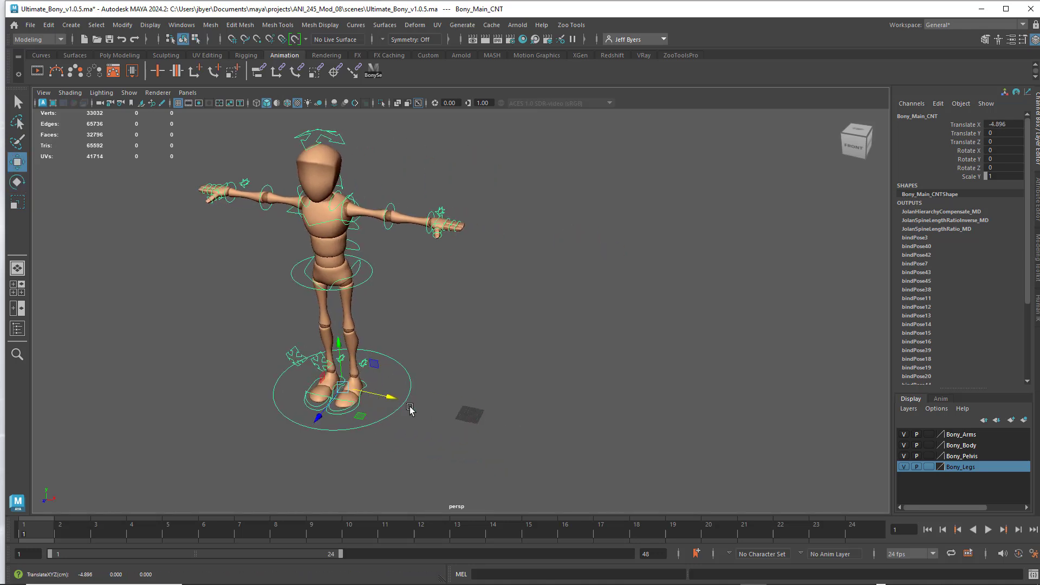
key("s")
left_click(40, 528)
left_click(409, 369)
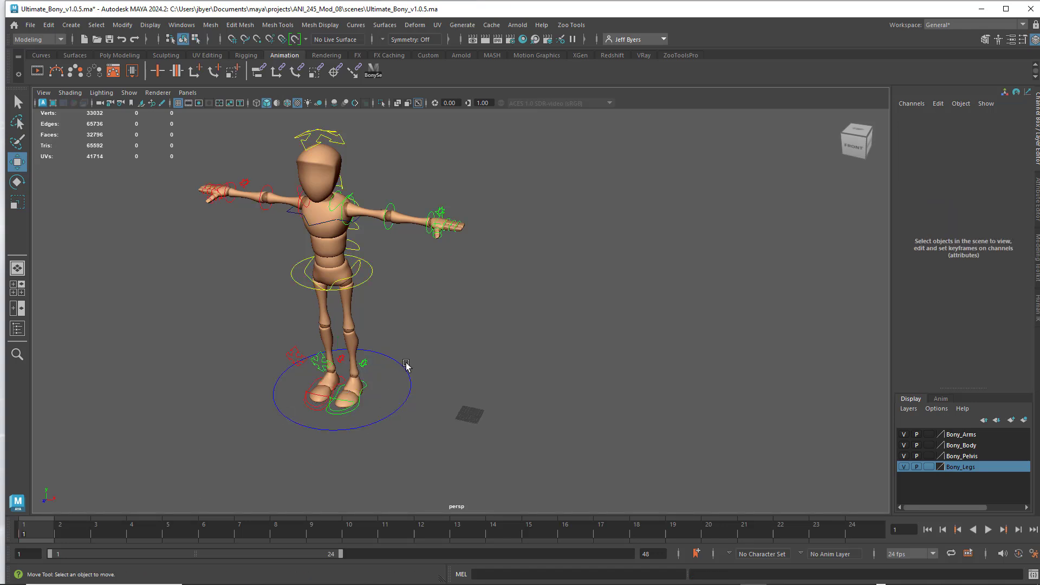
- Compare the frame 1 keys of the left foot control and the main control by selecting each in turn
left_click(365, 386)
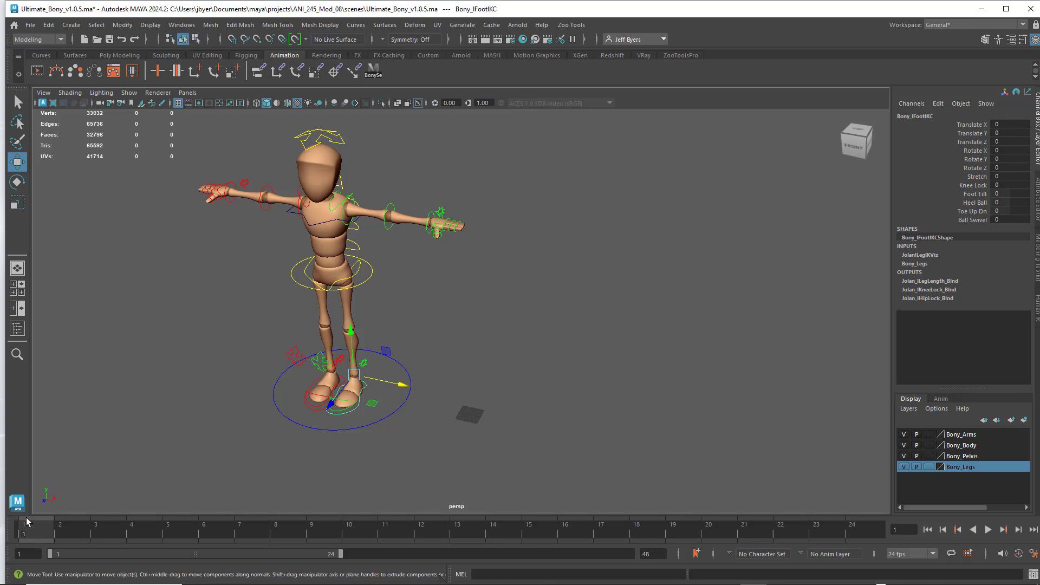
left_click(386, 424)
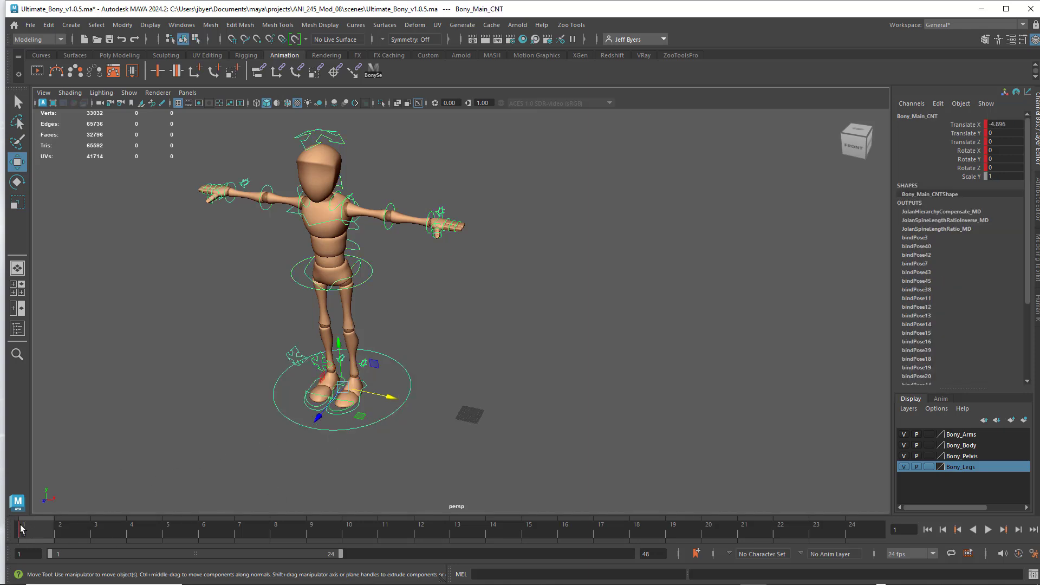
left_click(453, 366)
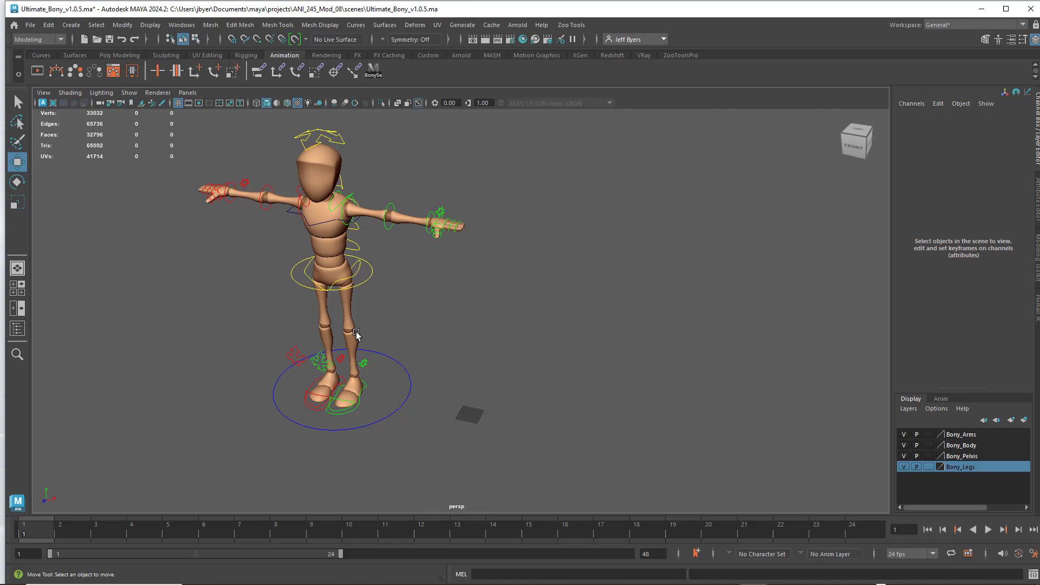
- Compare the left elbow, right elbow, right wrist and main controls for keys by selecting each in turn, leaving nothing selected
left_click(371, 285)
left_click(433, 262)
left_click(390, 211)
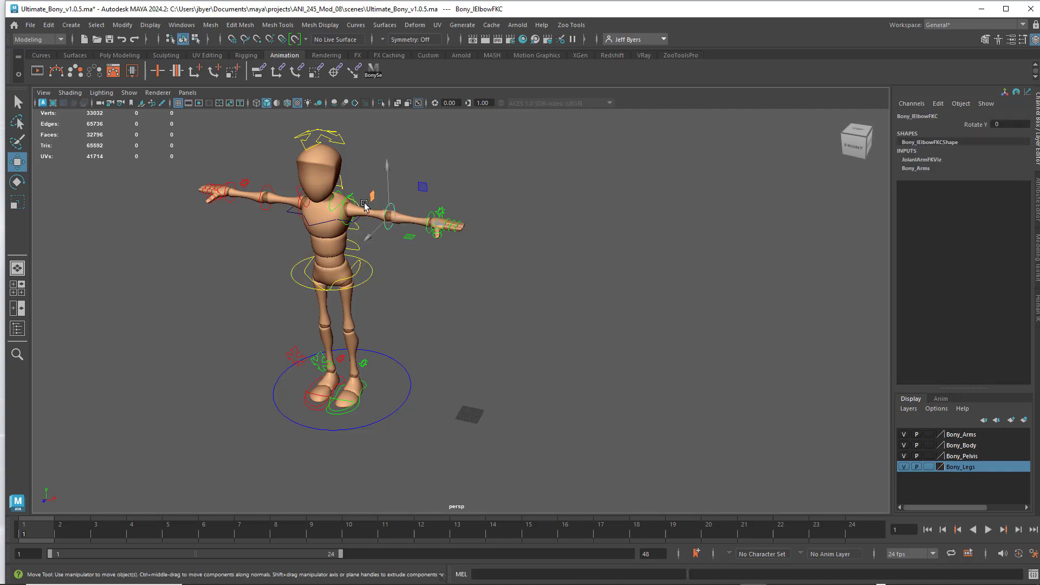
left_click(260, 187)
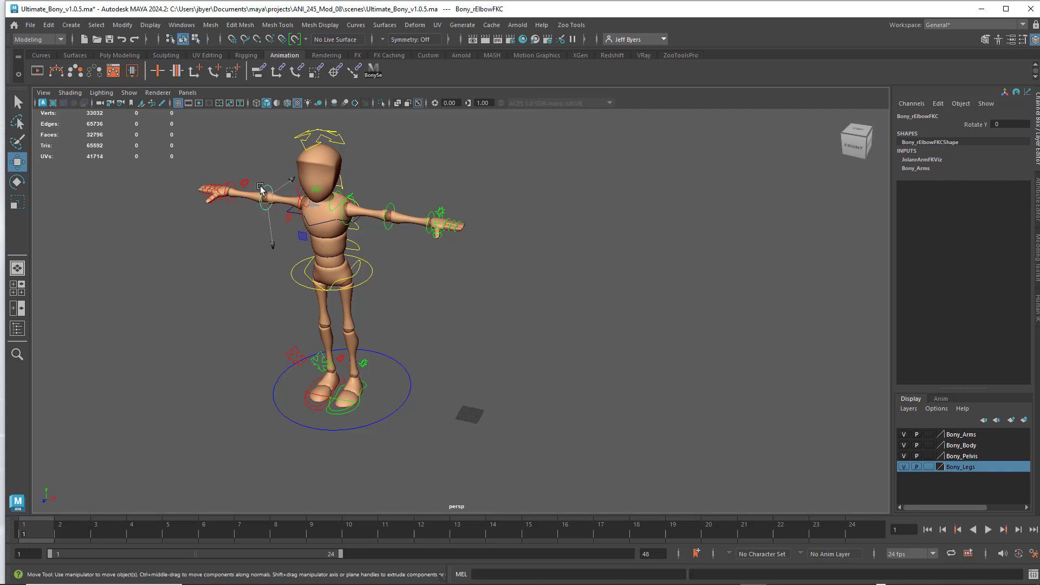
left_click(229, 184)
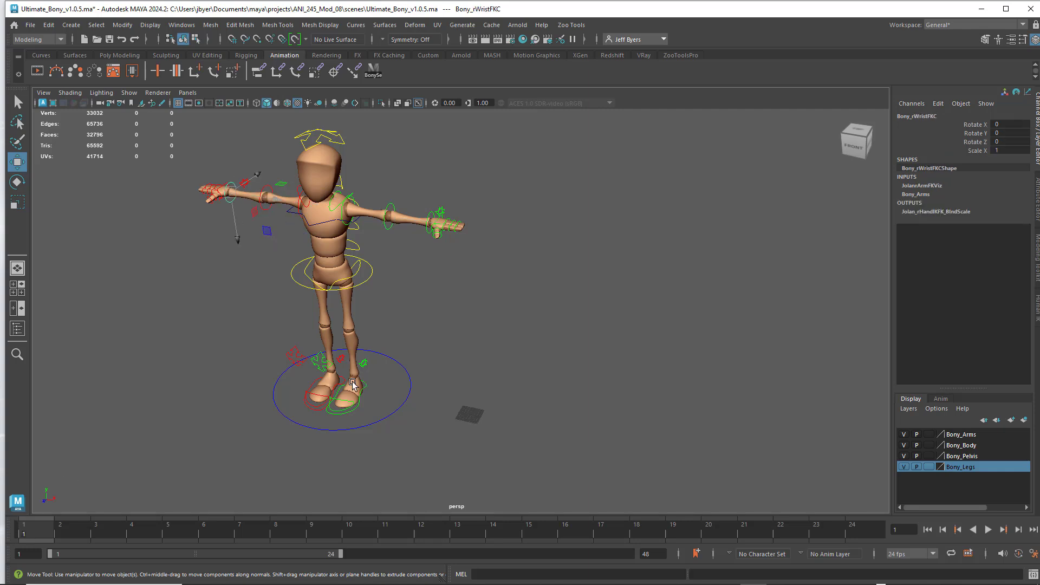
left_click(459, 286)
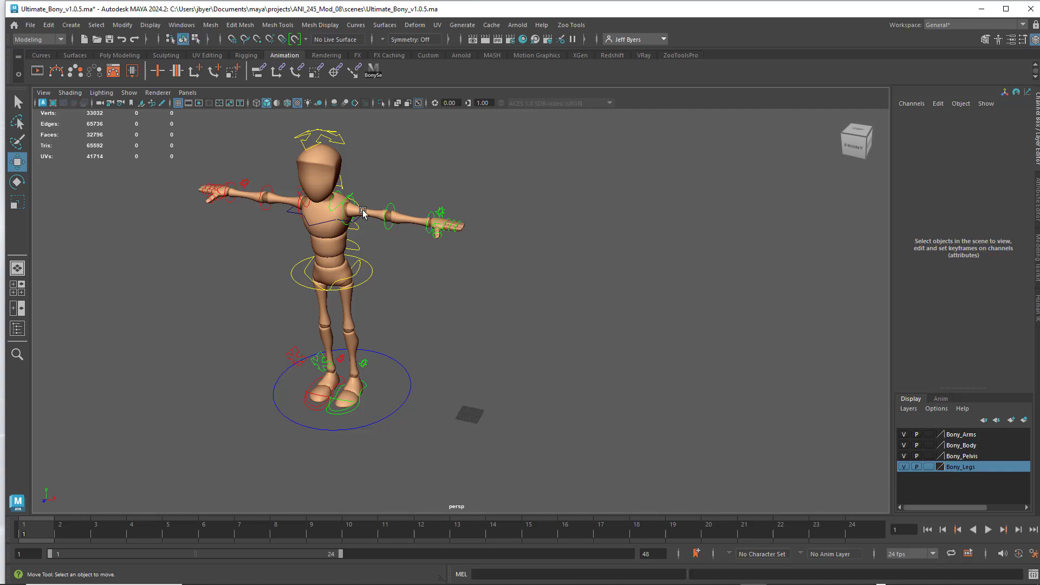
left_click(409, 376)
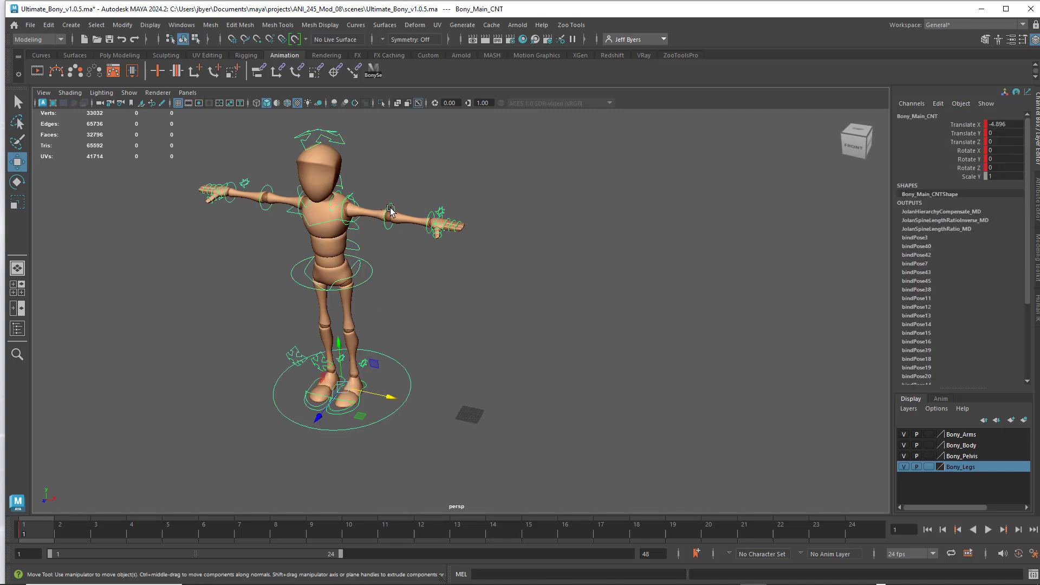
left_click(429, 214)
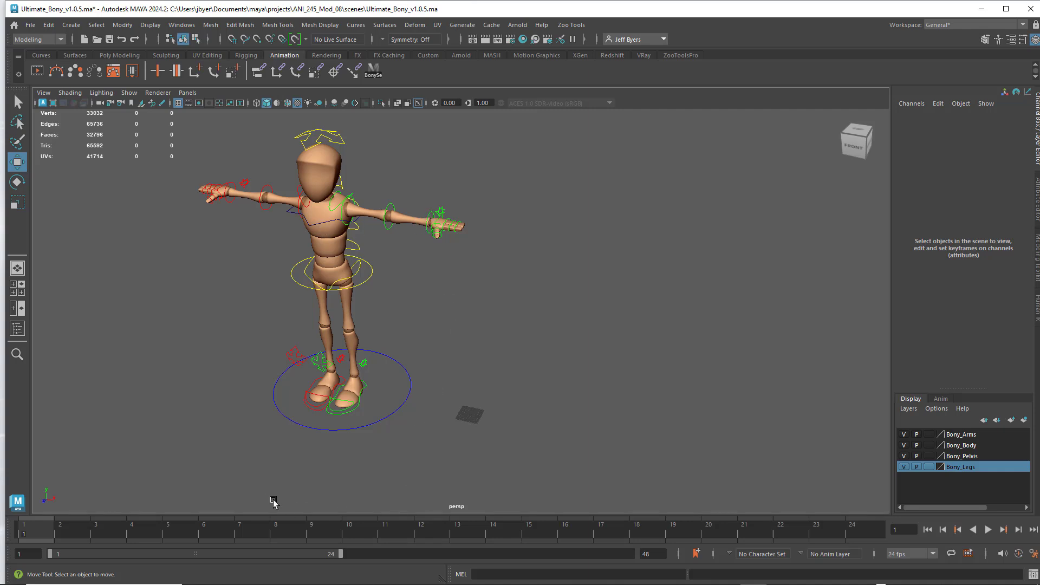
- Undo the recent control selections, the main control's frame 1 key and its X move, back to the rig's original position
key("ctrl+z")
key("ctrl+z")
key("ctrl+z")
key("ctrl+z")
key("ctrl+z")
key("ctrl+z")
key("ctrl+z")
key("ctrl+z")
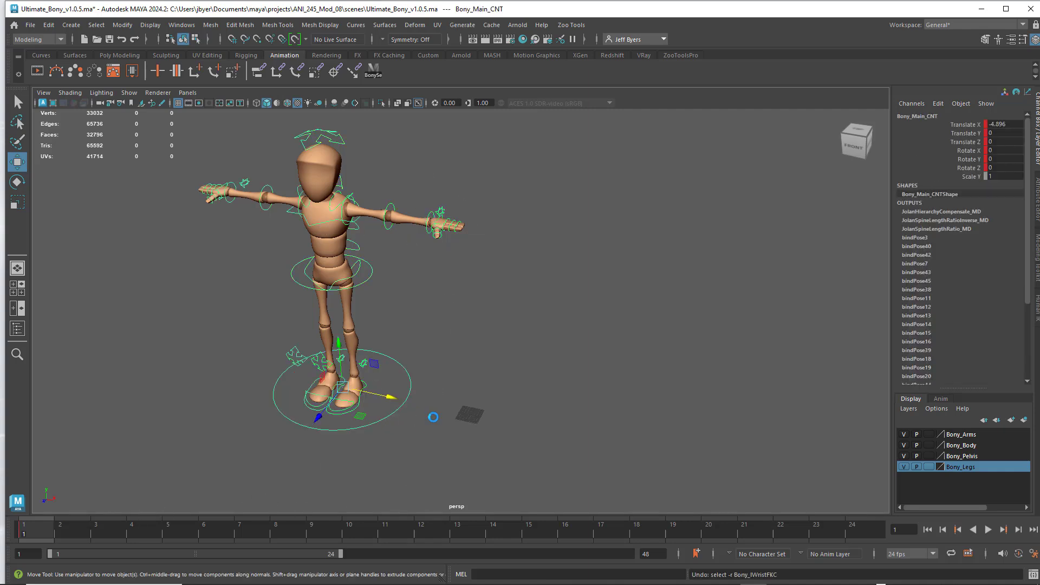
key("ctrl+z")
key("ctrl+z")
key("ctrl+z")
key("ctrl+z")
key("ctrl+z")
key("ctrl+z")
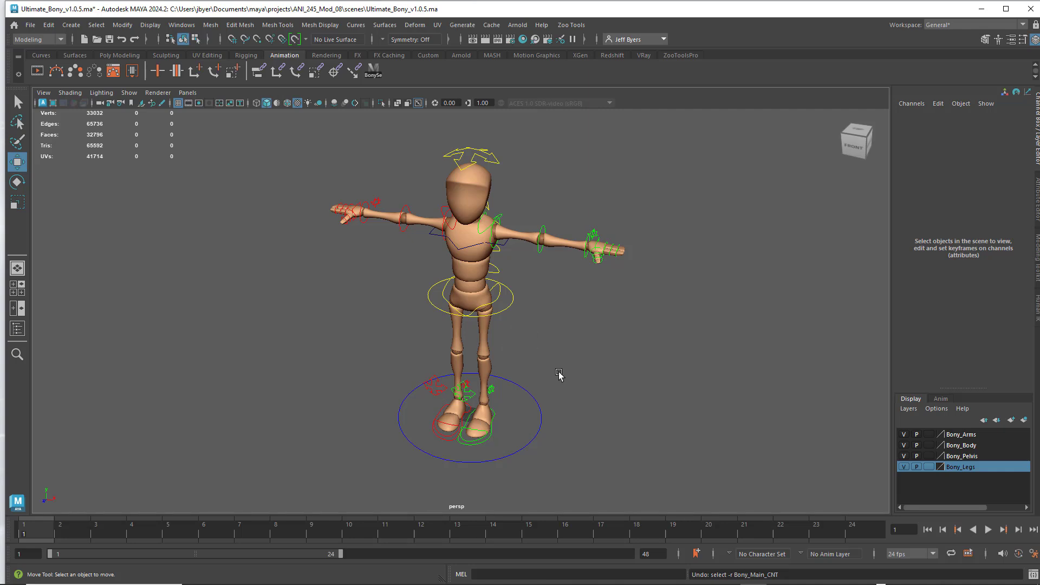
- Bring up the Poly Modeling tools and inspect the main, root and both elbow controls by selecting each, leaving nothing selected
left_click(538, 404)
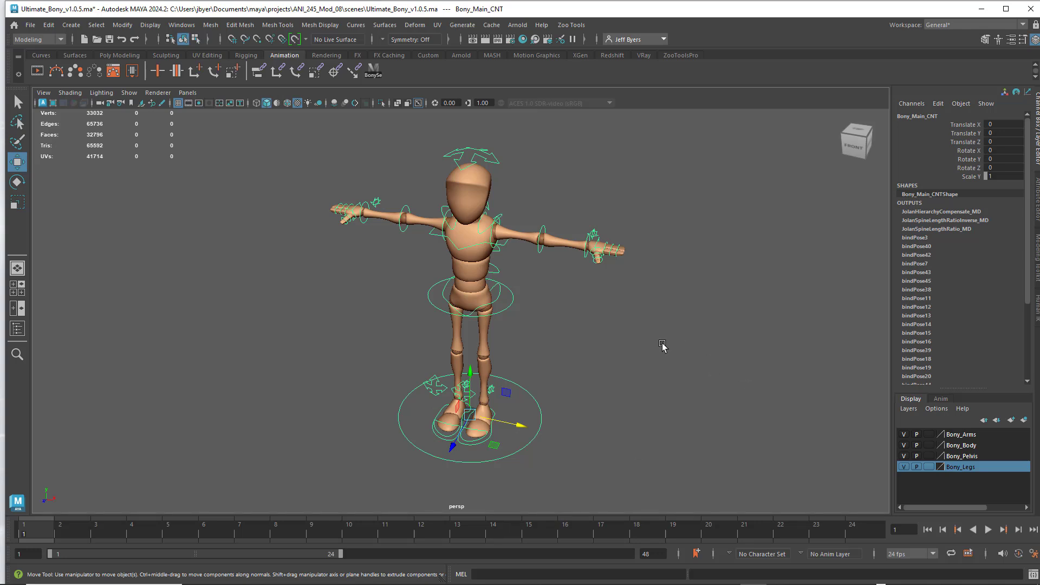
left_click_drag(652, 360, 539, 377, "alt")
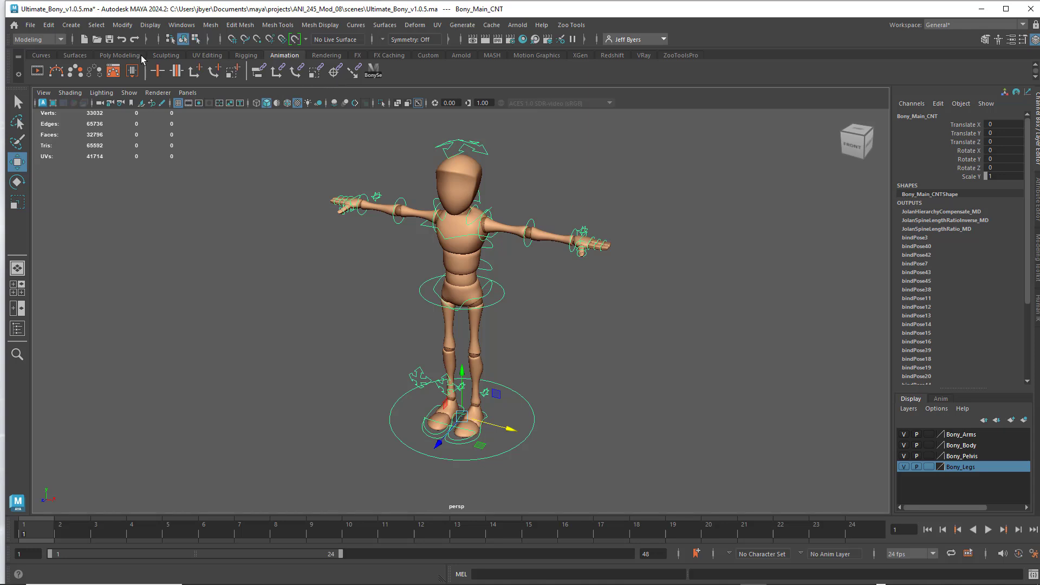
left_click(121, 55)
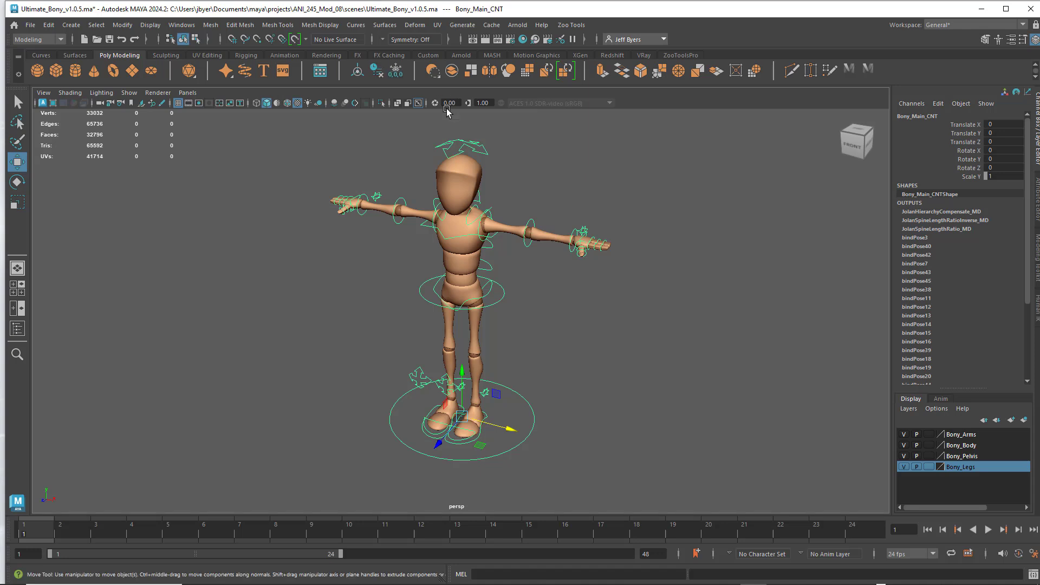
left_click(664, 192)
left_click(488, 307)
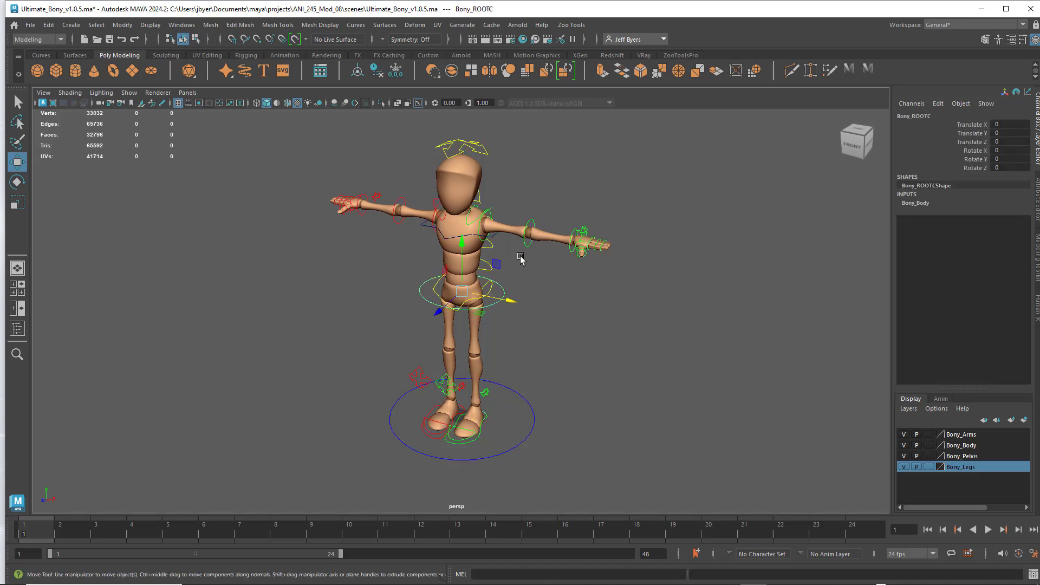
left_click(530, 229)
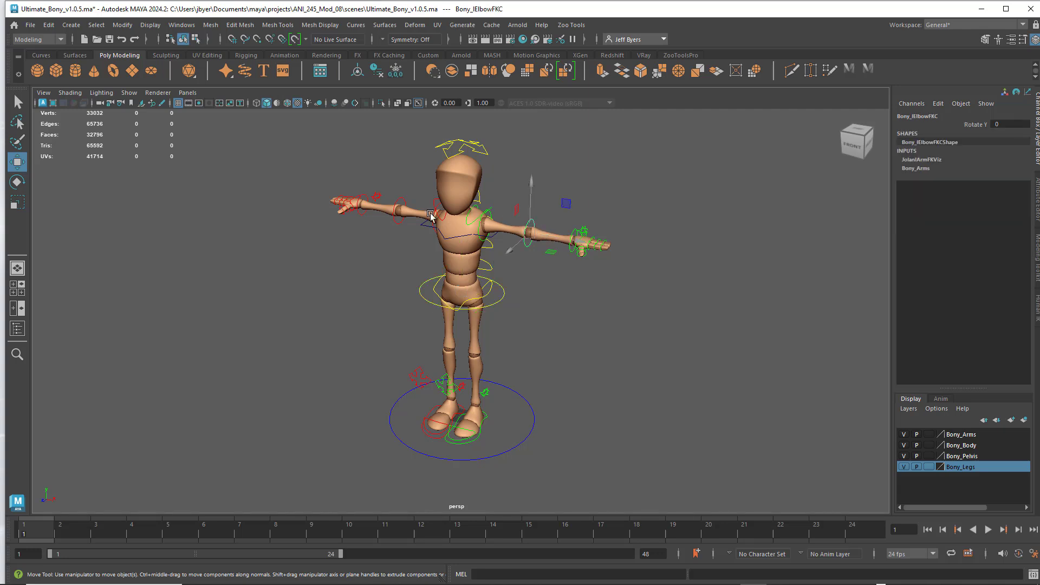
left_click(402, 201)
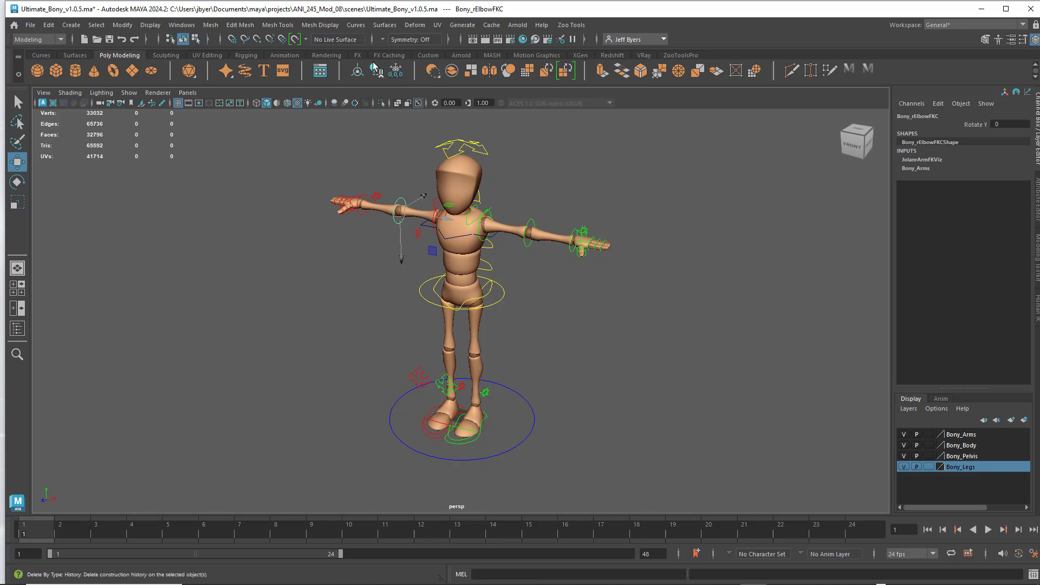
left_click(569, 168)
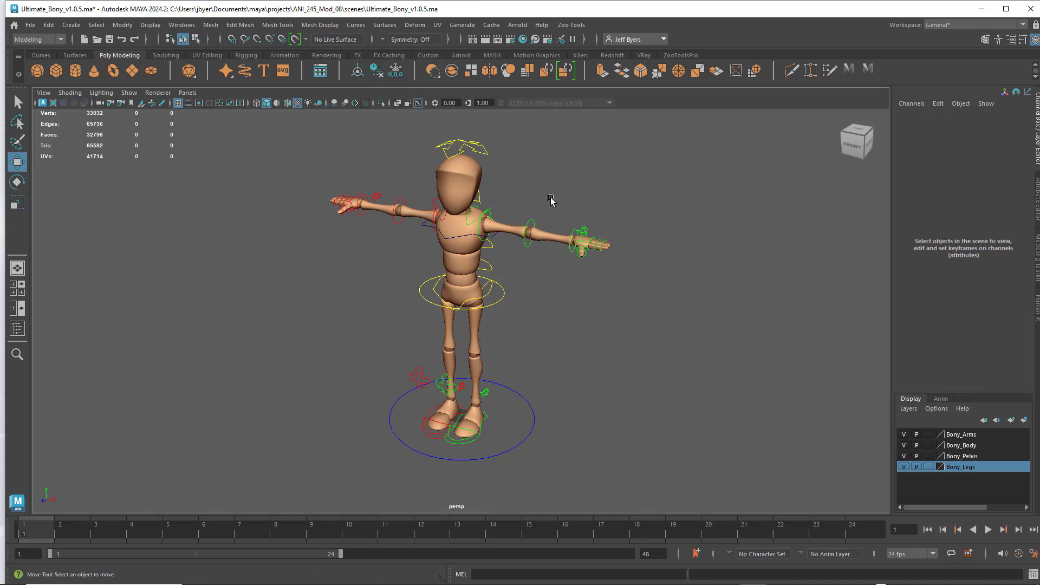
- Inspect the channels of the right elbow, left elbow, root and left clavicle controls in turn, leaving nothing selected
left_click(406, 203)
left_click(530, 233)
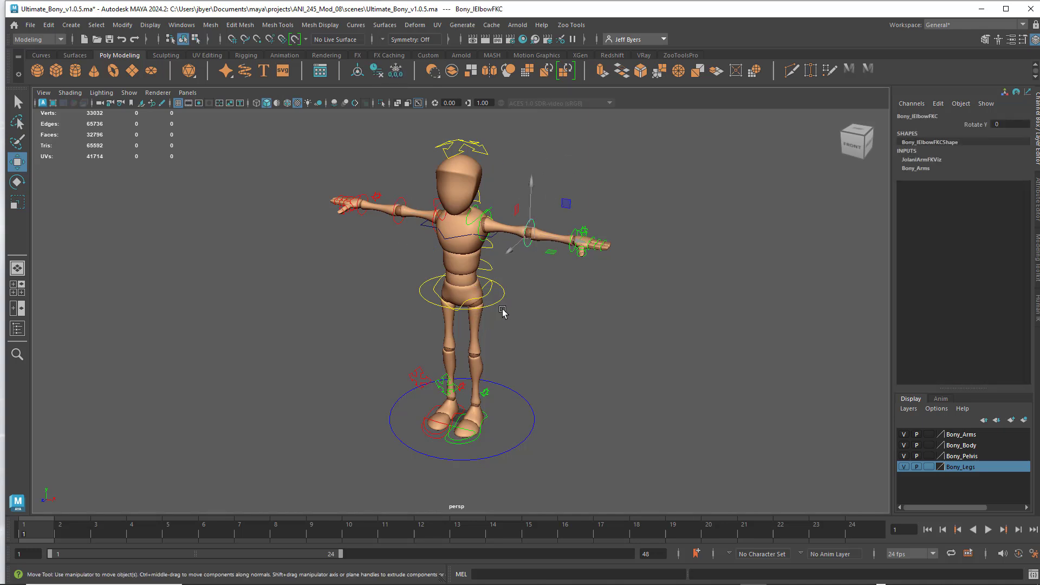
left_click(498, 304)
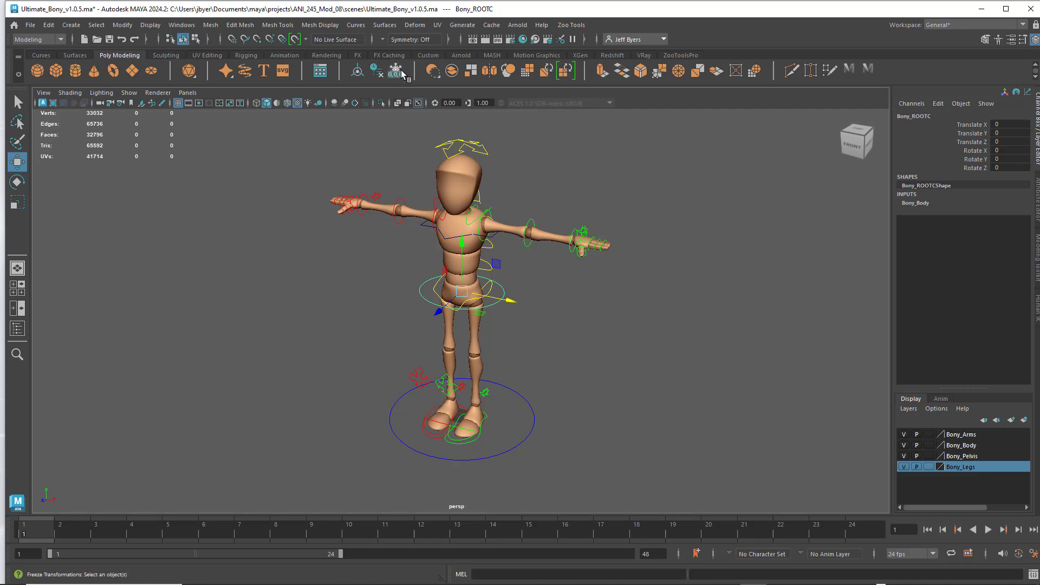
left_click(650, 212)
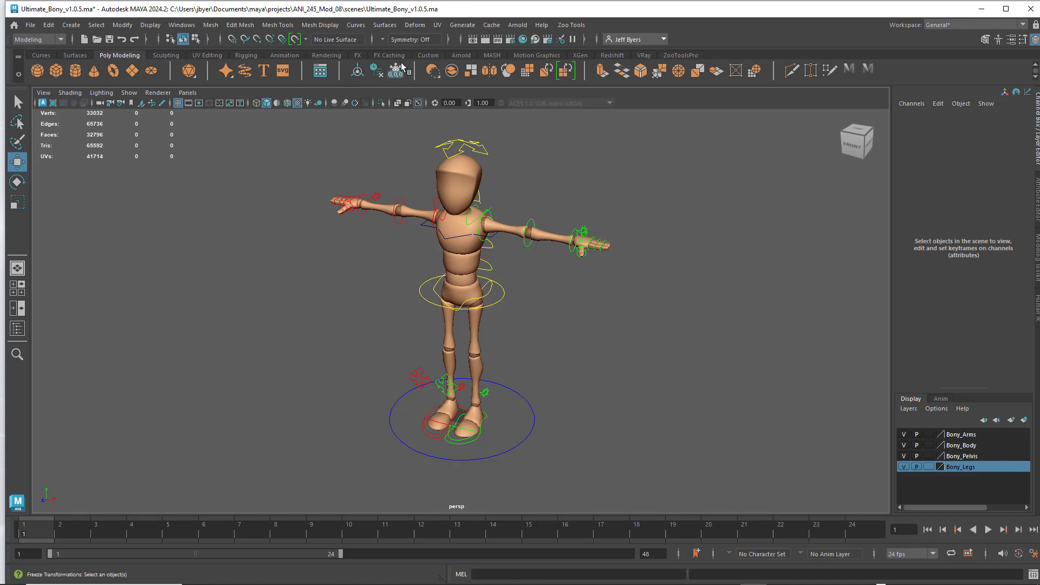
left_click(487, 214)
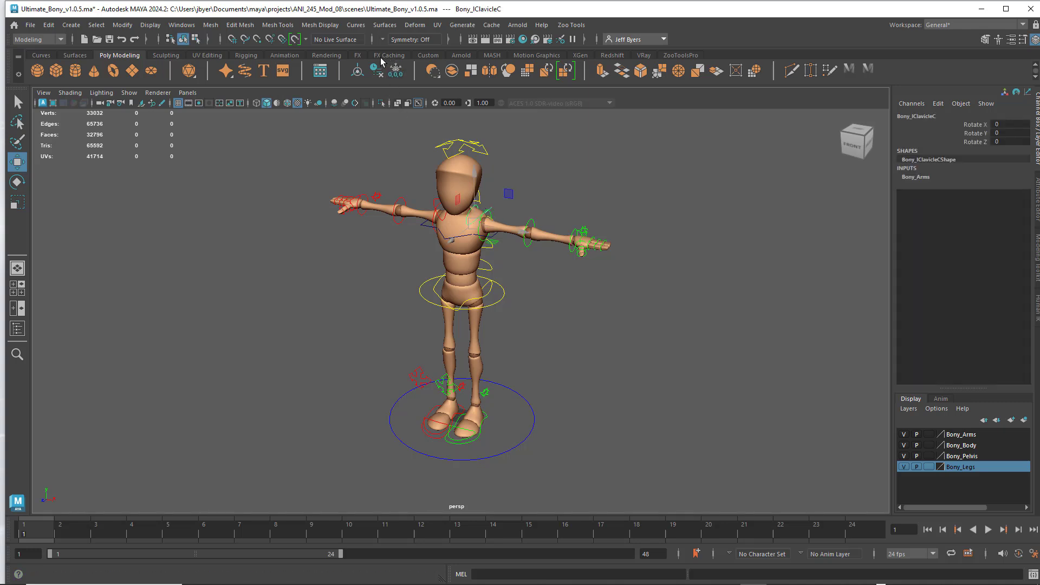
left_click(550, 222)
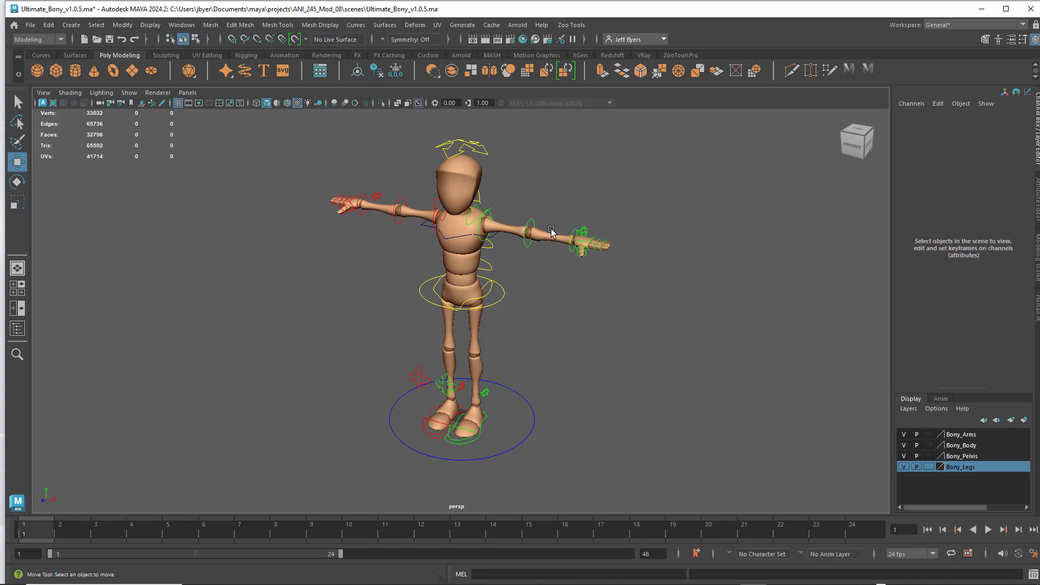
left_click_drag(582, 211, 532, 221, "alt")
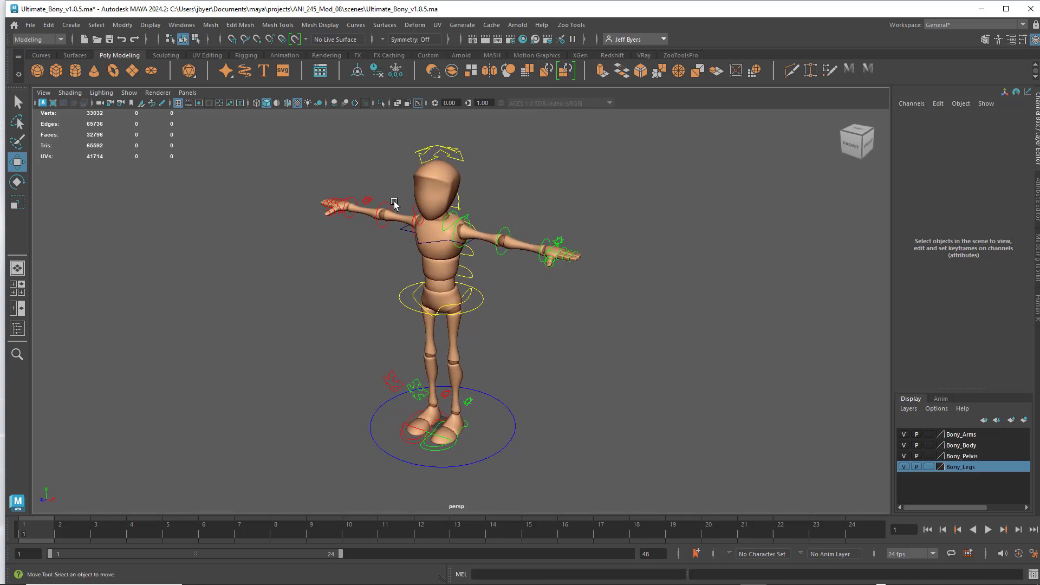
- Hide polygons in the perspective viewport so only the rig's control curves are displayed
left_click(129, 93)
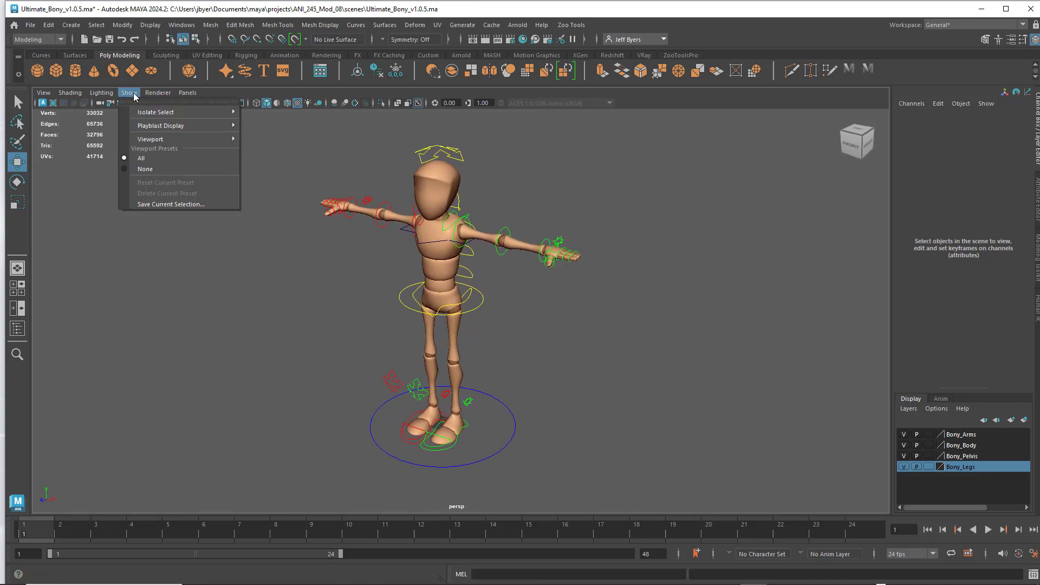
mouse_move(144, 140)
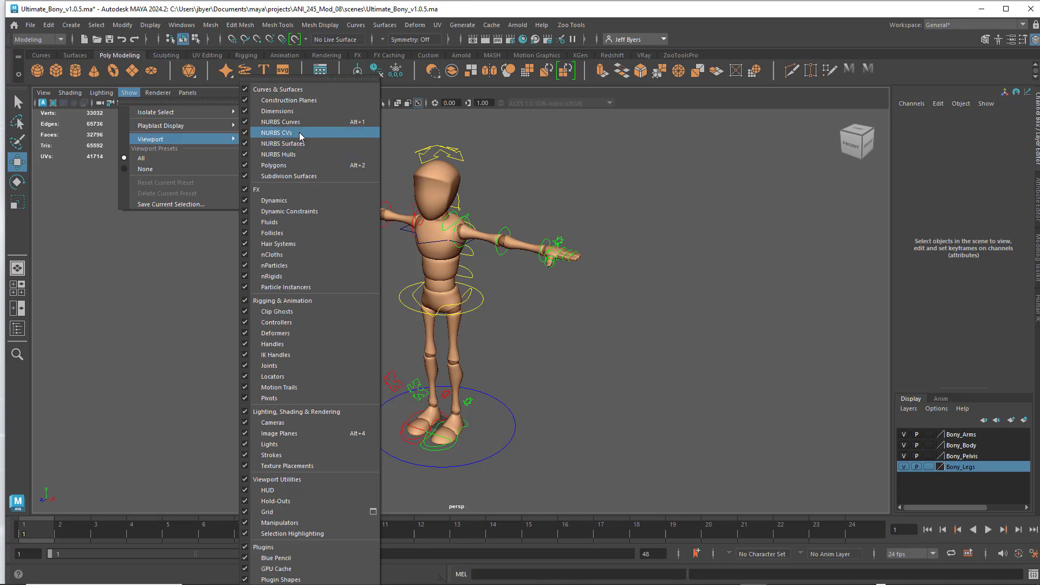
left_click(286, 165)
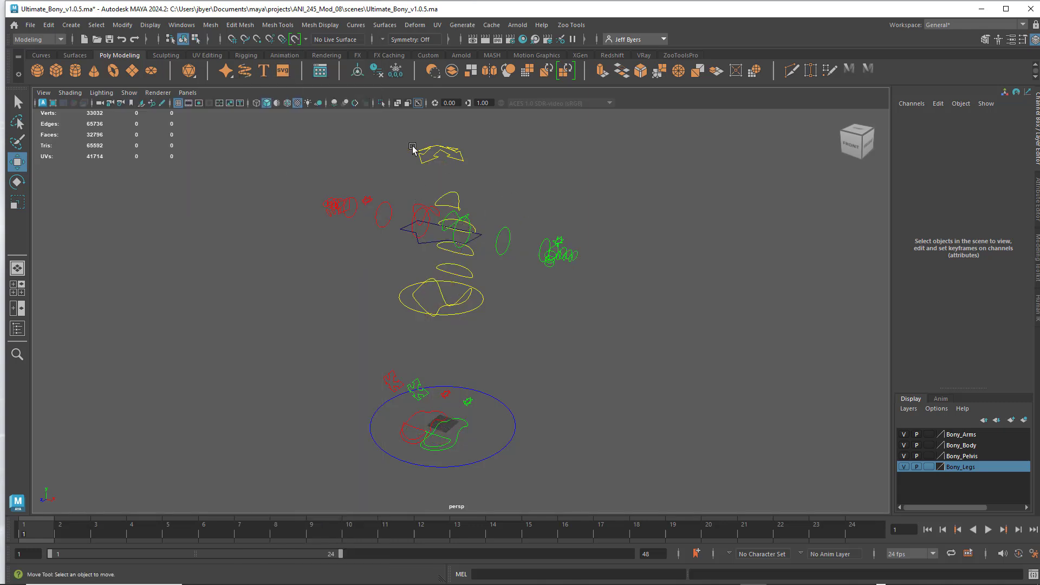
left_click_drag(629, 400, 587, 359, "alt")
scroll(587, 360, "down", 5)
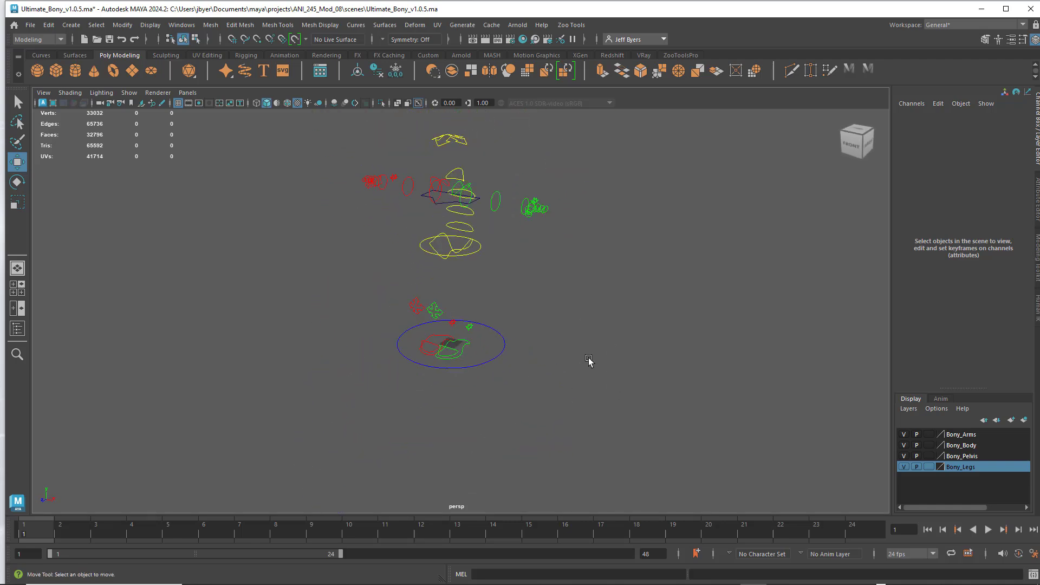
scroll(567, 350, "up", 3)
scroll(567, 349, "down", 3)
middle_click_drag(550, 337, 563, 359, "alt")
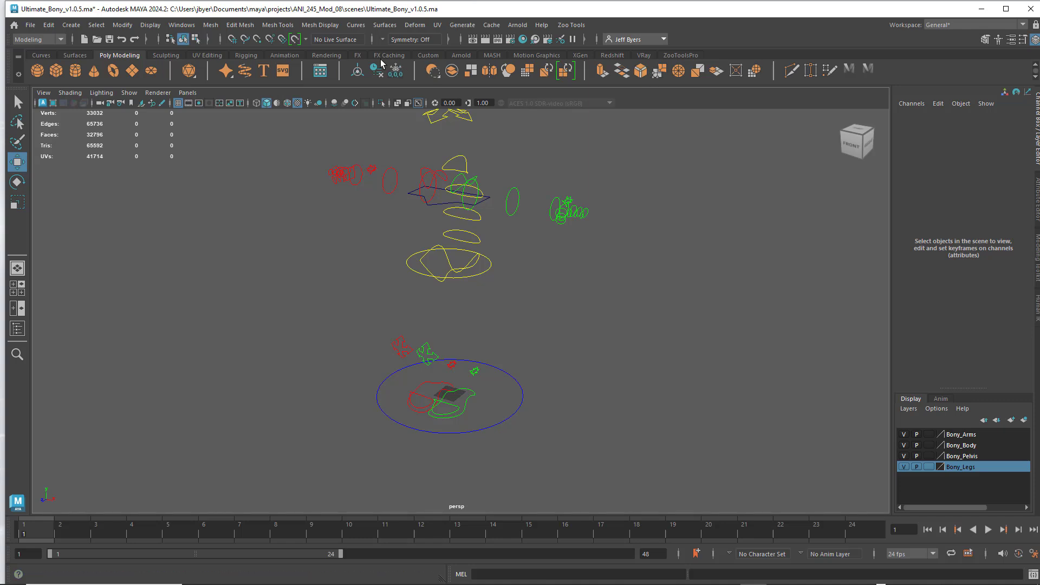
- Bring up the Animation tools, run the custom Bony selection script to select all rig controls, and clear the selection
left_click(282, 56)
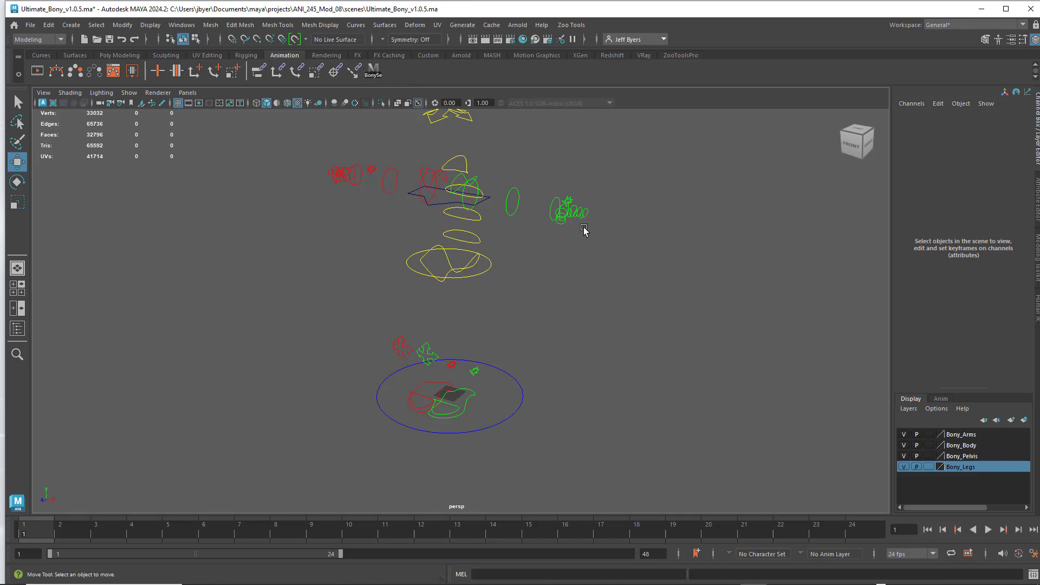
middle_click_drag(584, 227, 576, 252, "alt")
left_click(377, 74)
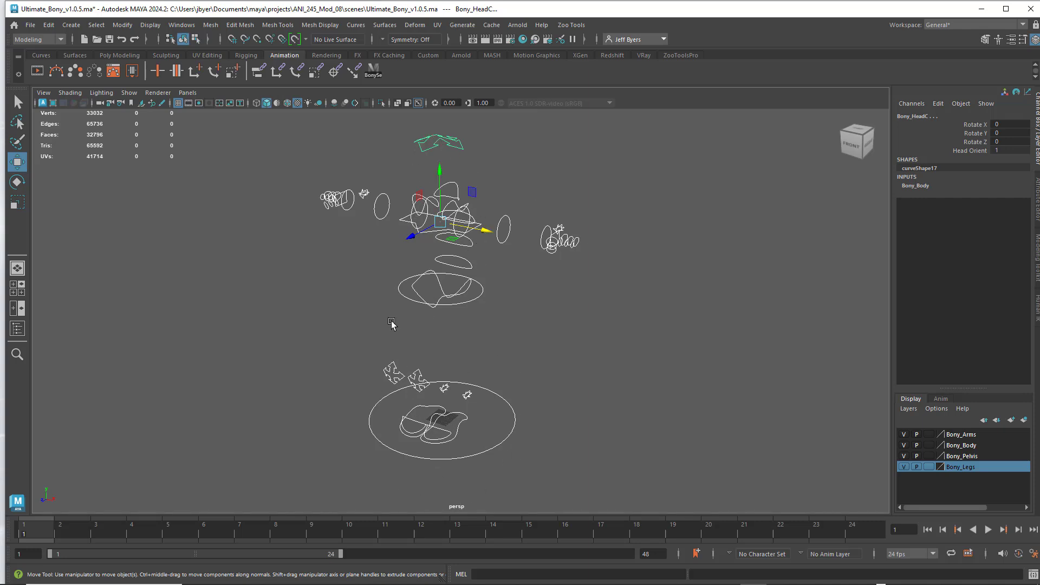
left_click(600, 351)
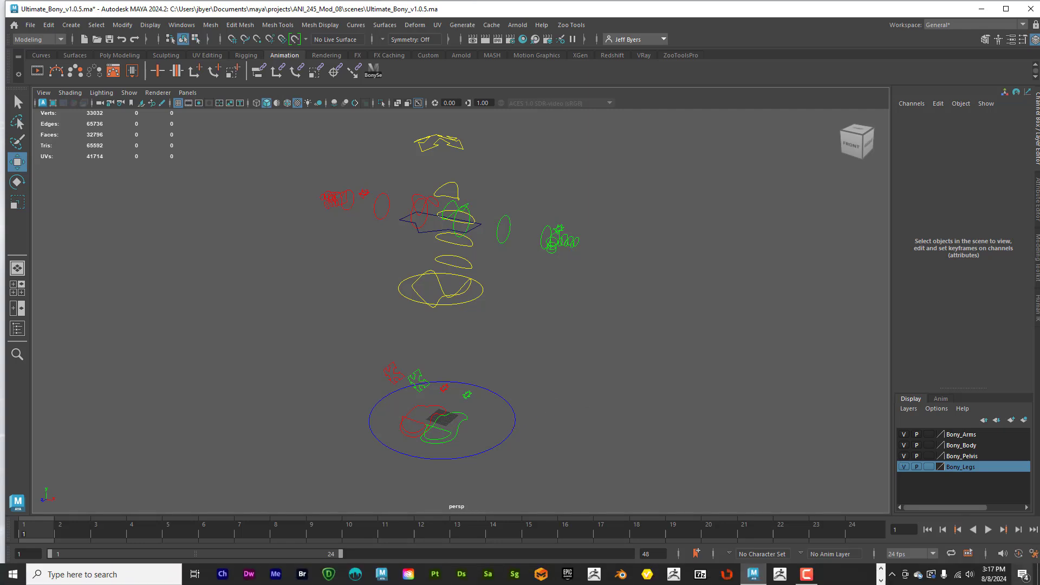
- Open the Script Editor, review the recorded control selection commands, and clear both its history and input
left_click(1034, 575)
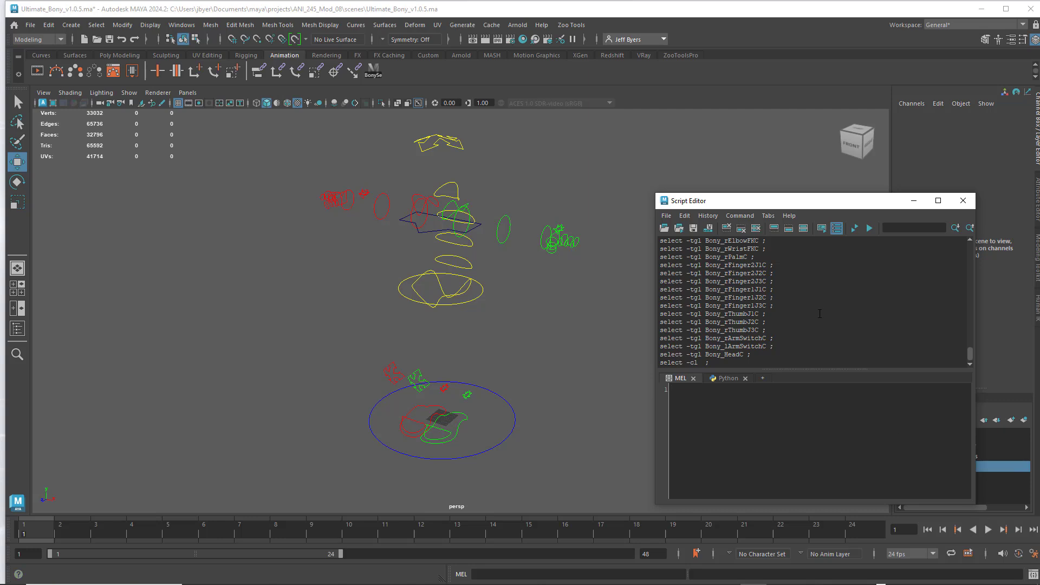
scroll(763, 286, "up", 5)
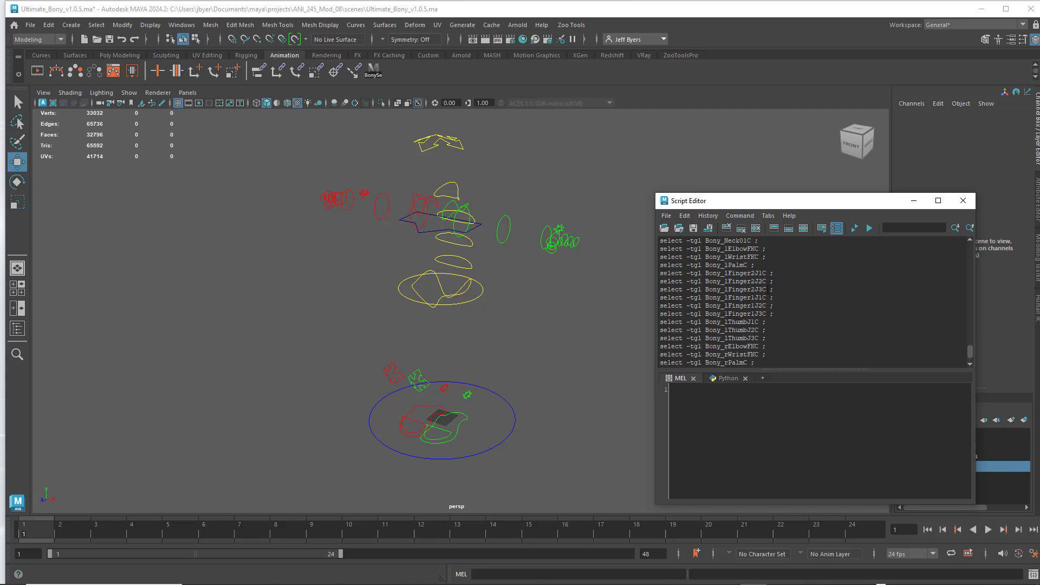
scroll(768, 291, "down", 10)
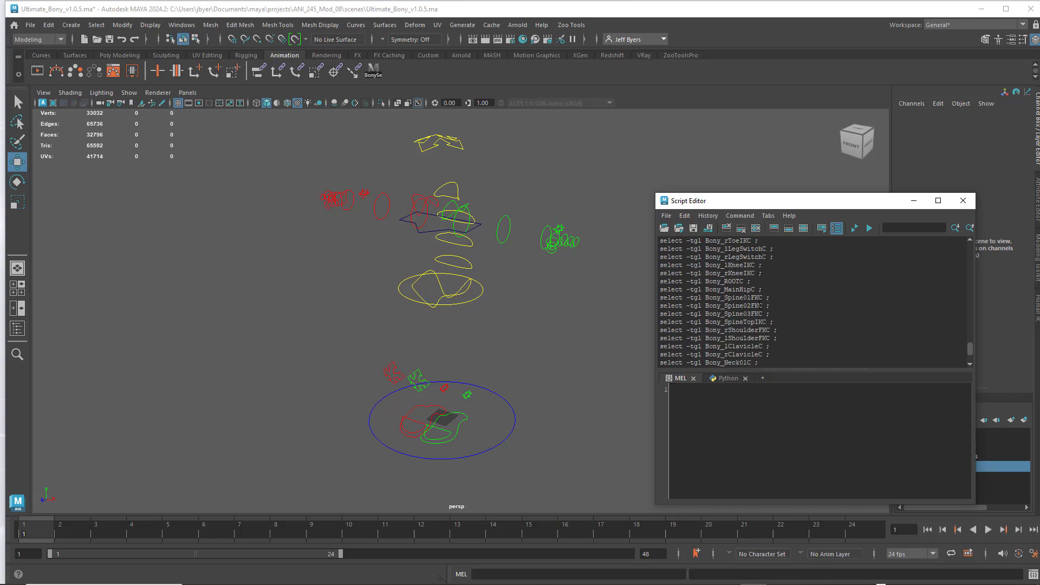
scroll(757, 298, "down", 3)
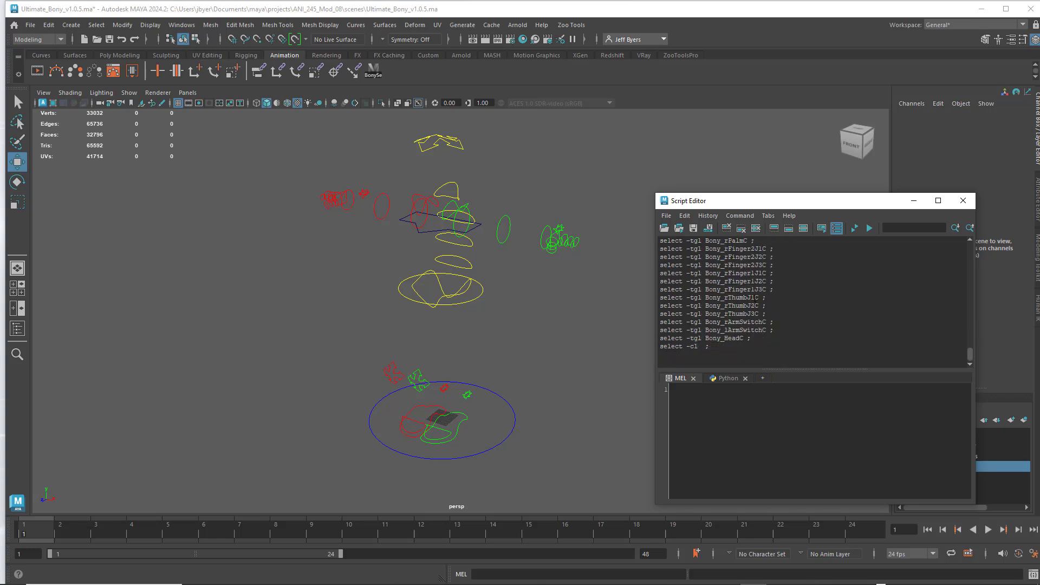
left_click(685, 217)
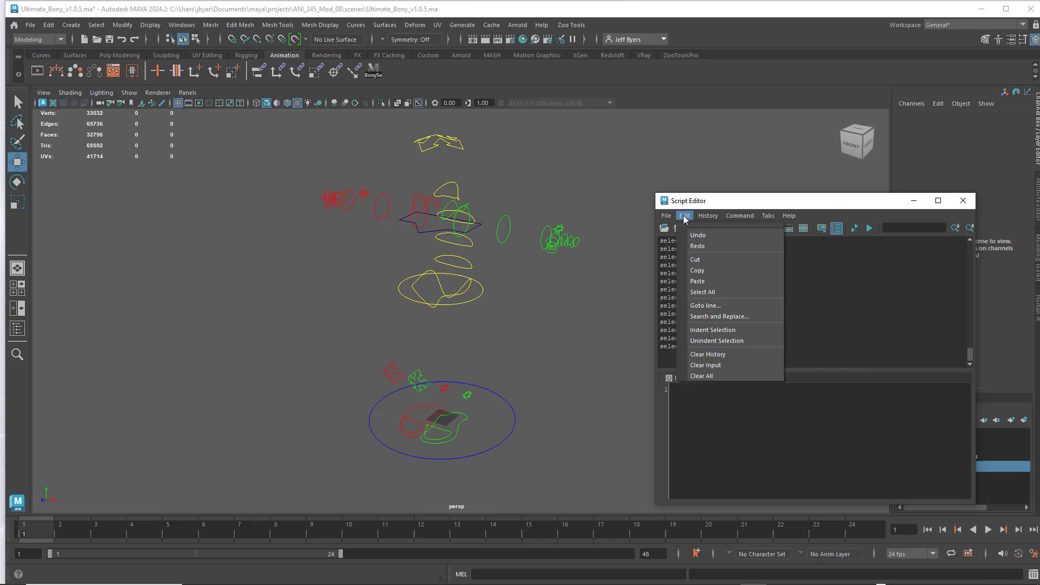
left_click(705, 376)
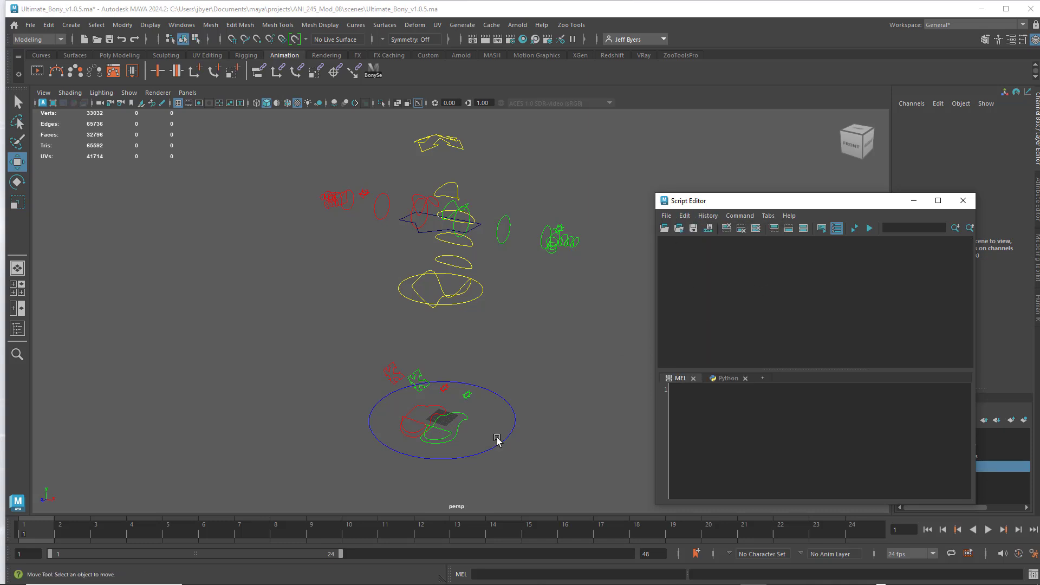
- With the Select tool, select the Bony_Main_CNT control and add the left and right foot and toe IK controls to the selection
left_click_drag(743, 208, 754, 147)
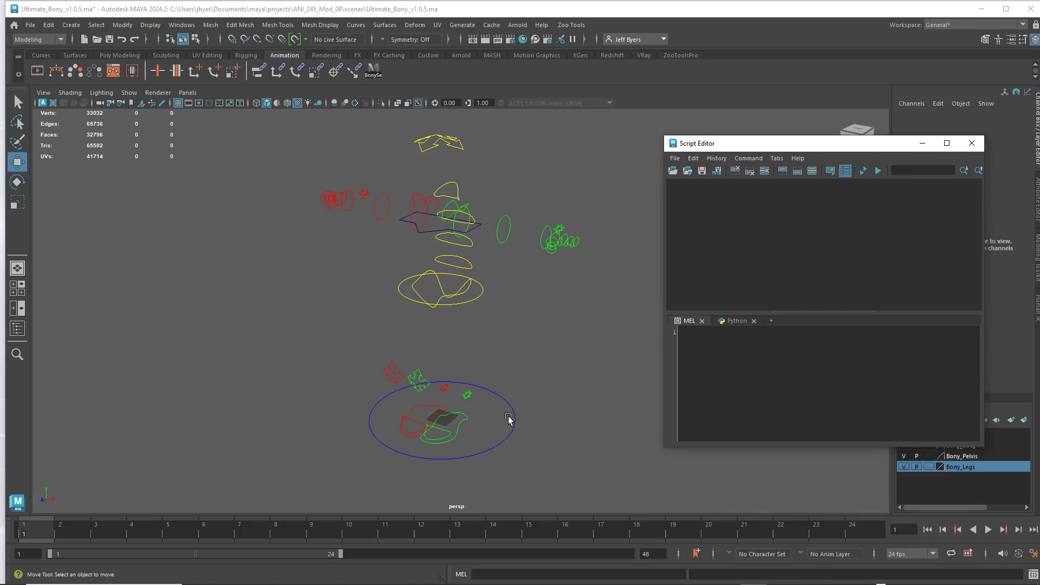
key("q")
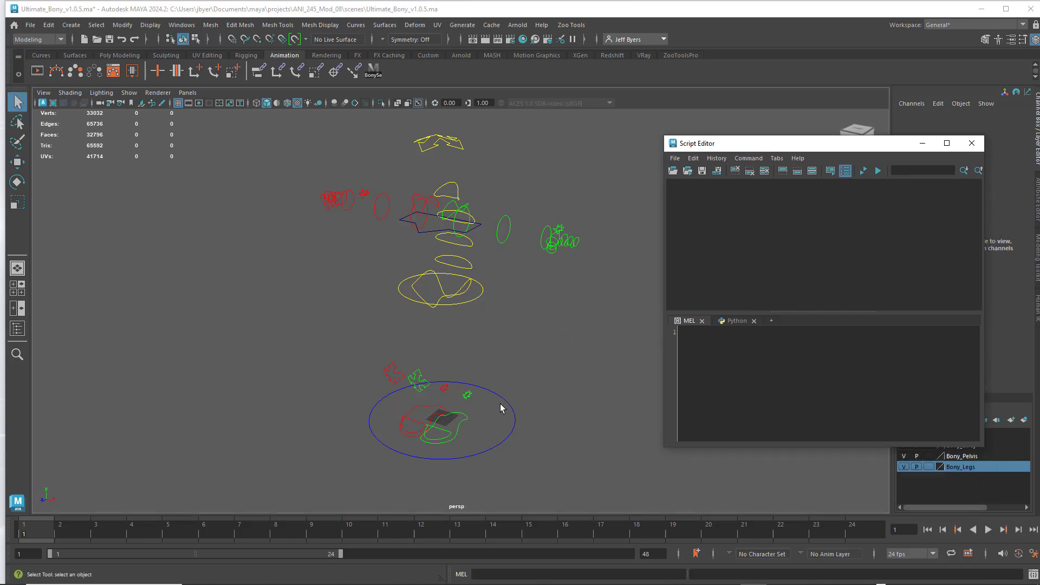
left_click(506, 403)
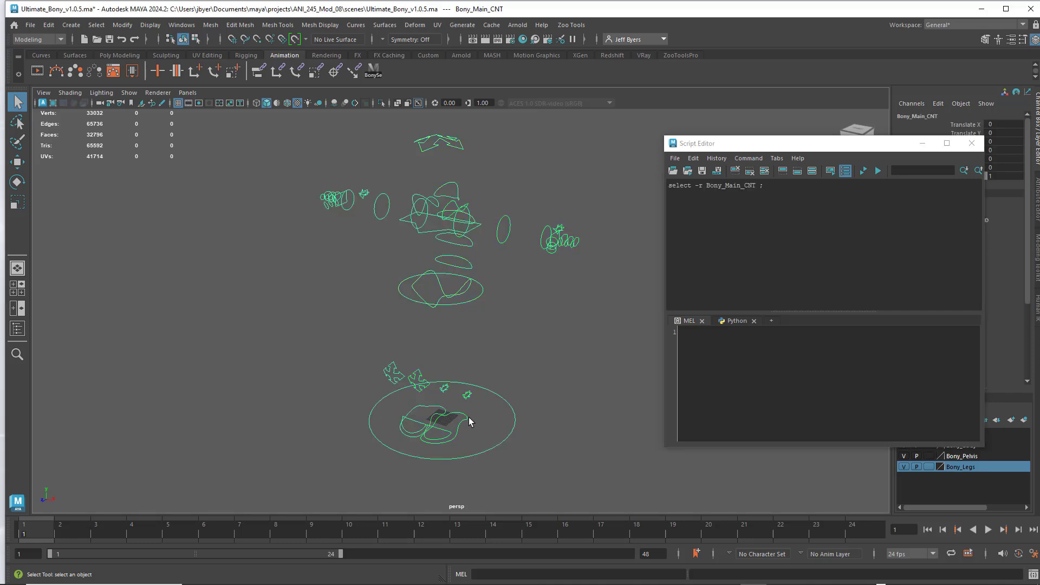
left_click(455, 430, "shift")
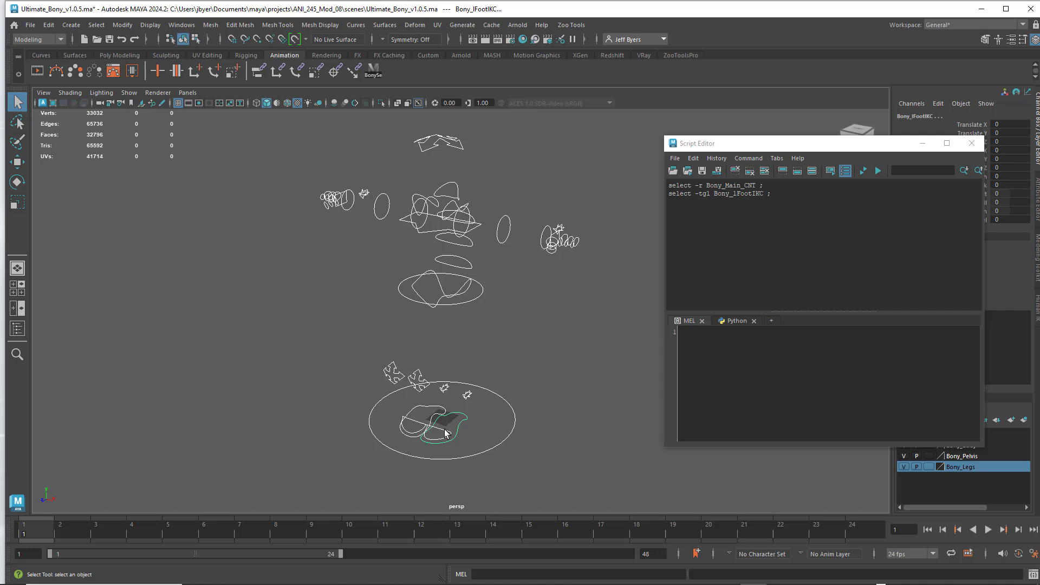
left_click(446, 433, "shift")
left_click(431, 411, "shift")
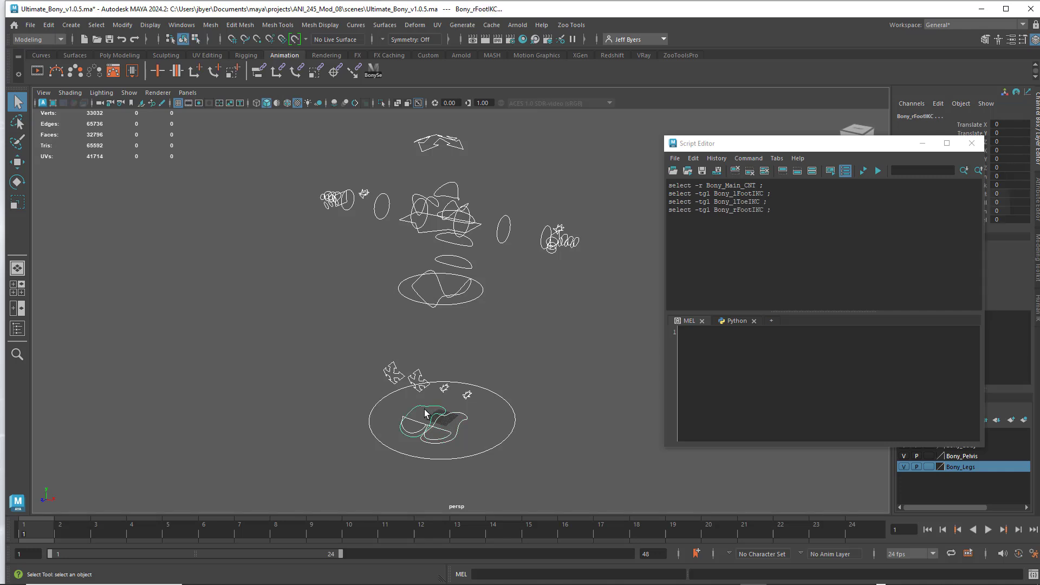
left_click(418, 424, "shift")
- Add the left and right leg switch controls and both knee IK controls to the selection
left_click(468, 395, "shift")
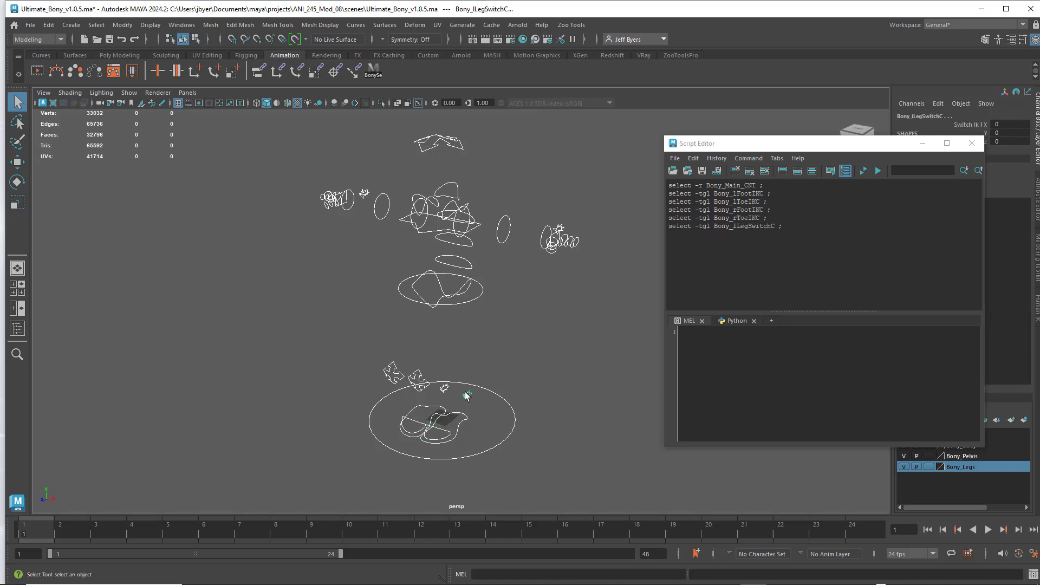
left_click(445, 388, "shift")
left_click(419, 375, "shift")
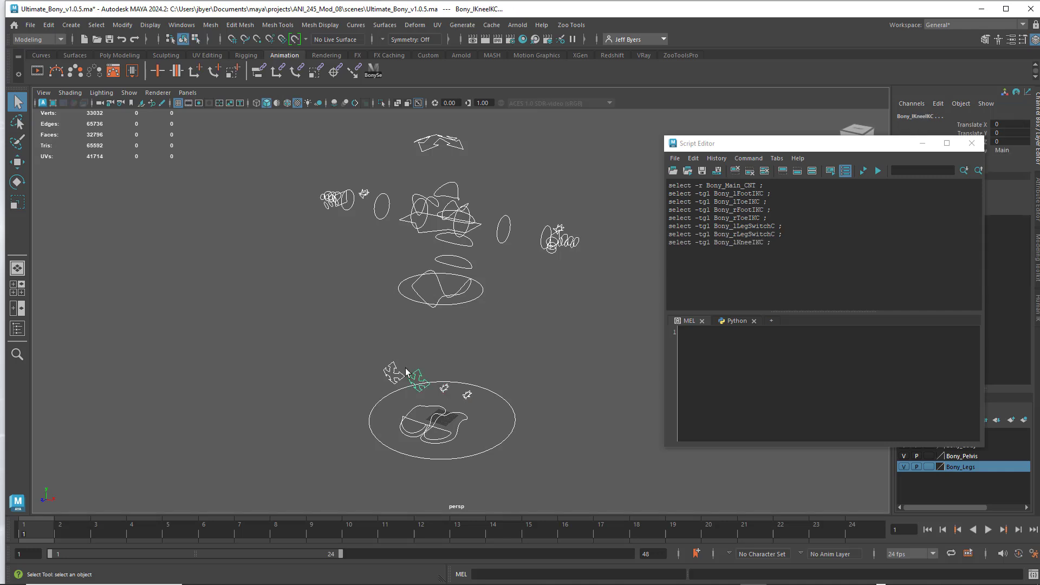
left_click(395, 370, "shift")
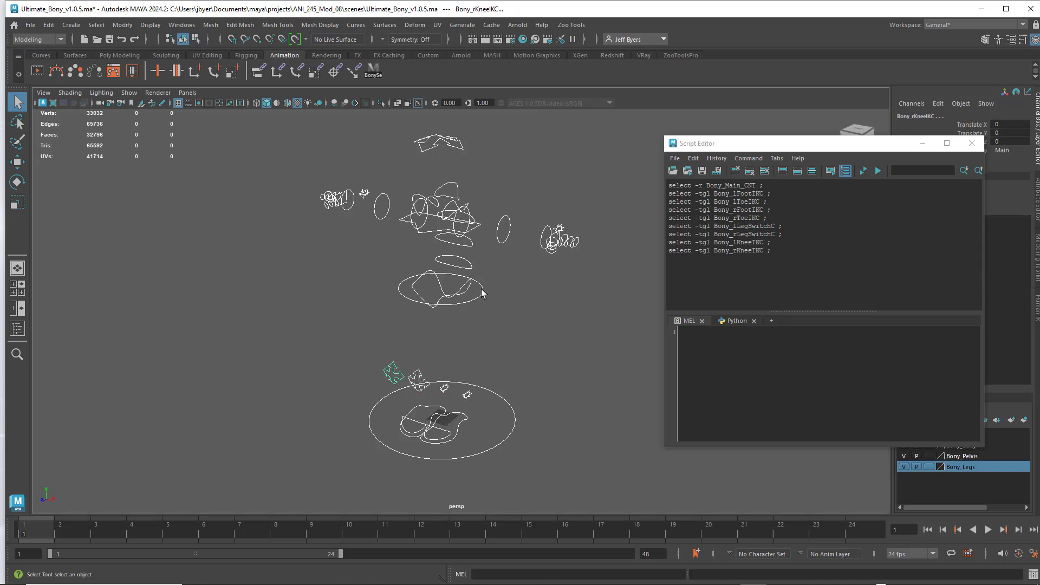
- Add the root, main hip, three spine FK and top spine IK controls to the selection, working up the torso
left_click(469, 287, "shift")
left_click(466, 275, "shift")
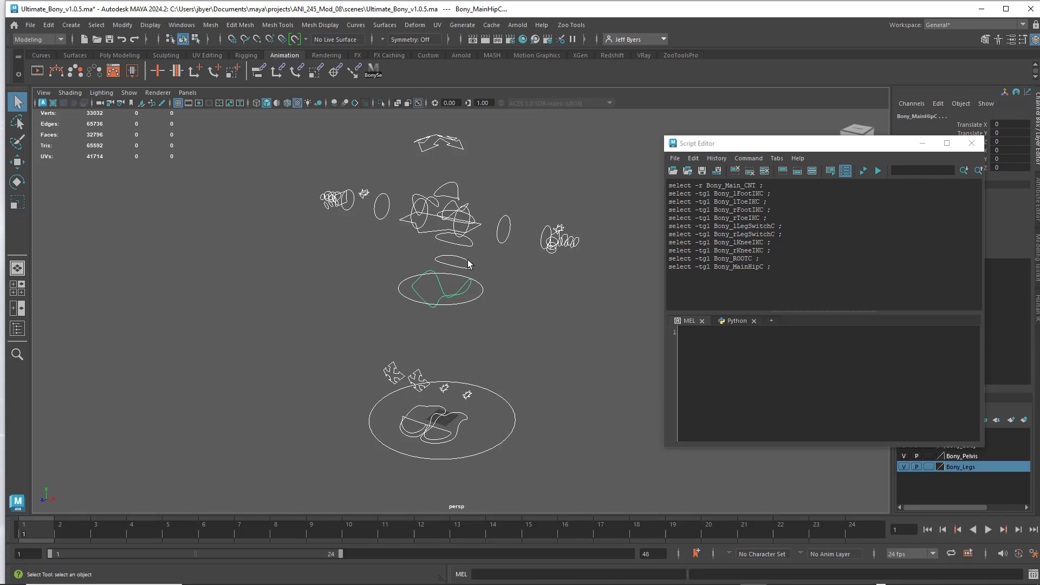
left_click(468, 261, "shift")
left_click_drag(554, 299, 419, 295, "alt")
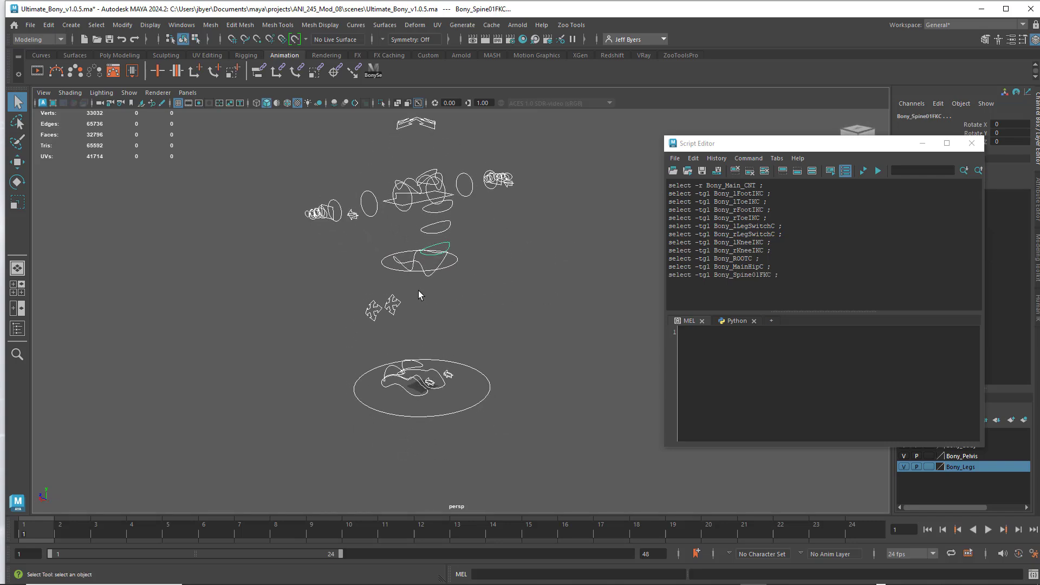
left_click(449, 229, "shift")
left_click(448, 210, "shift")
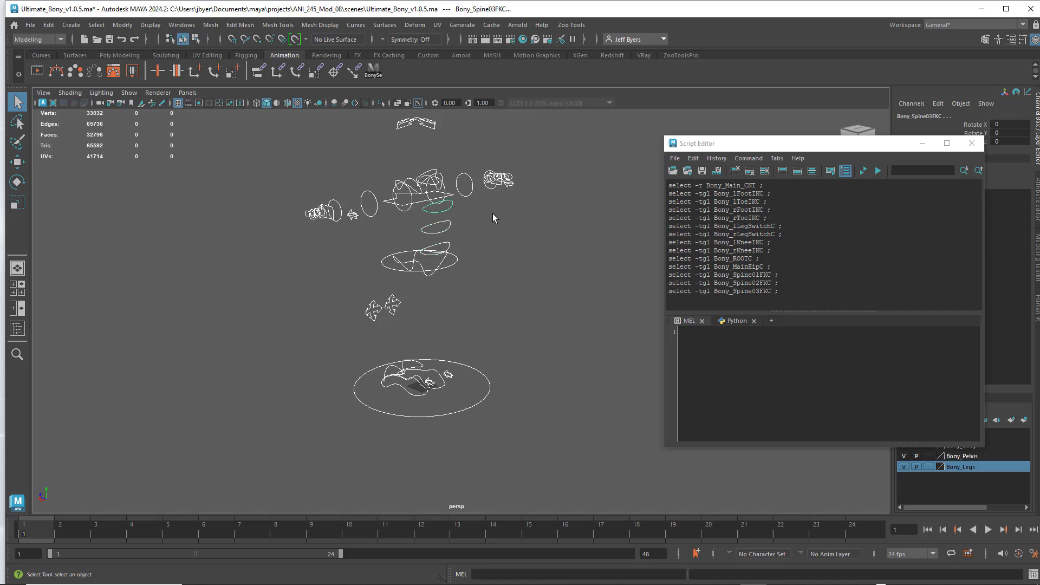
left_click_drag(516, 230, 472, 247, "alt")
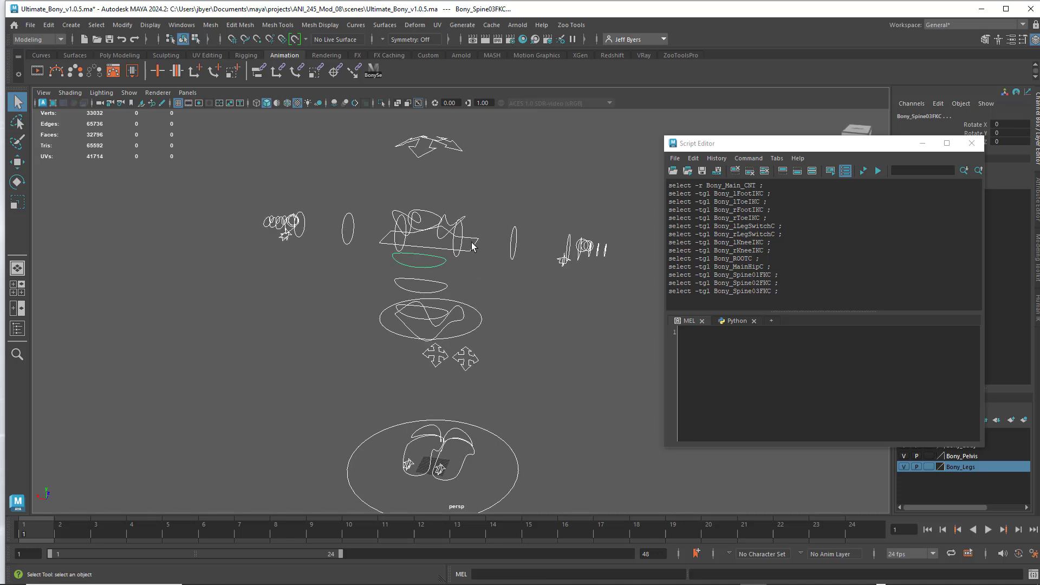
left_click(473, 247, "shift")
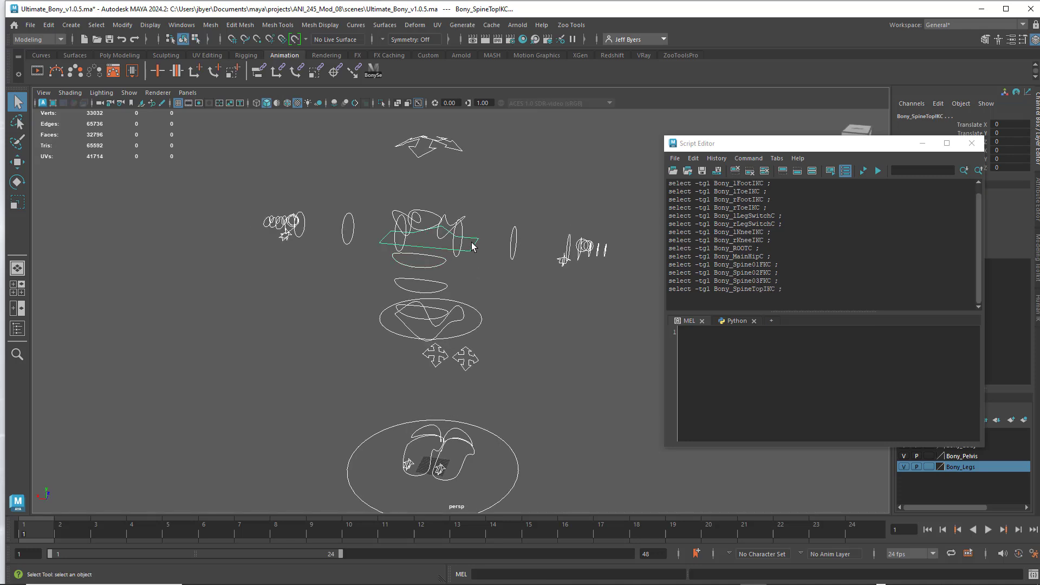
- Add both shoulder FK controls, both clavicle controls and the neck control to the selection
left_click(455, 243, "shift")
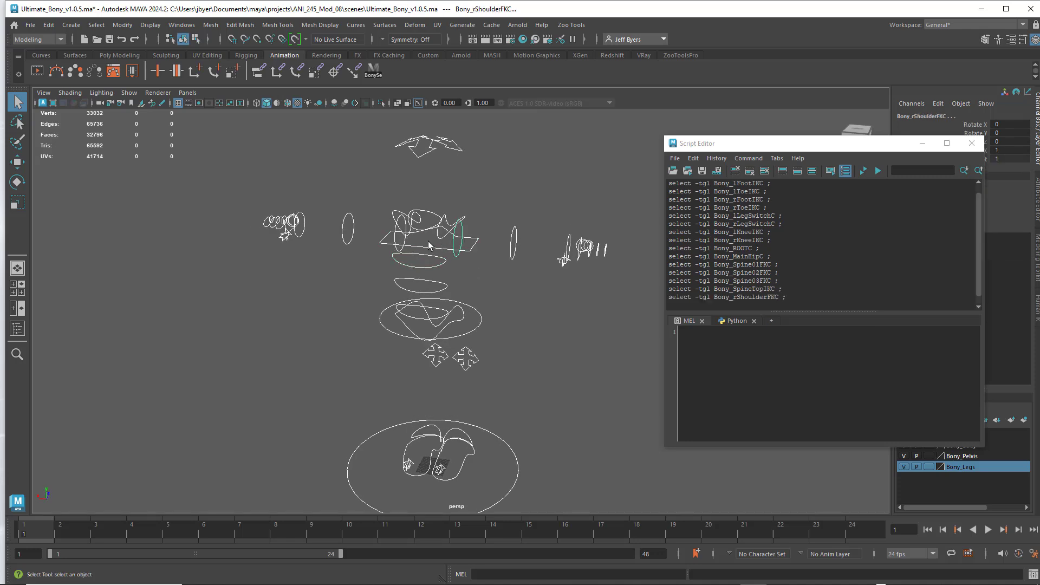
left_click(403, 225, "shift")
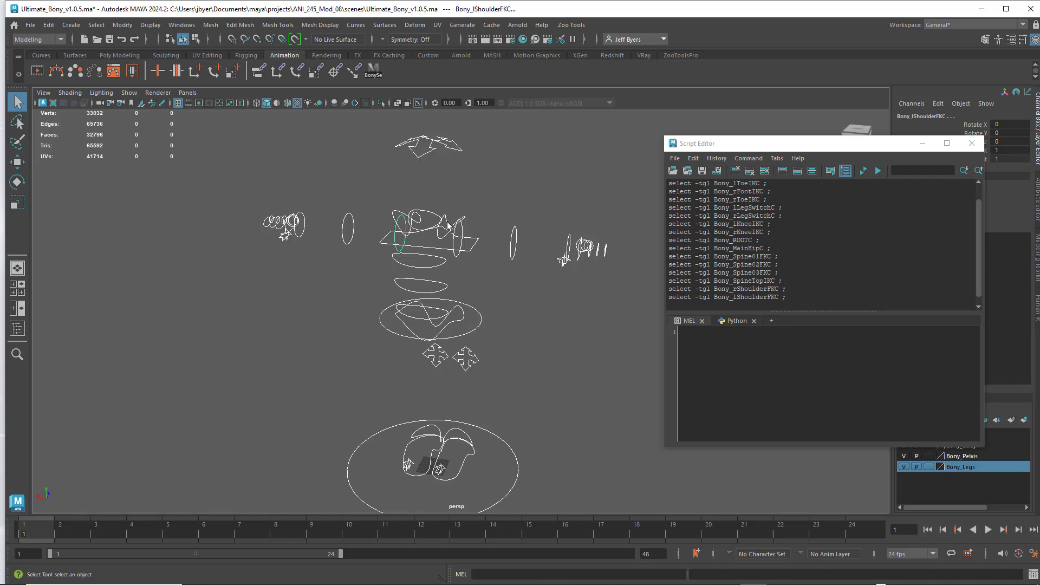
mouse_move(491, 228)
left_mouse_down("alt")
mouse_move(512, 211)
mouse_move(507, 219)
left_mouse_up("alt")
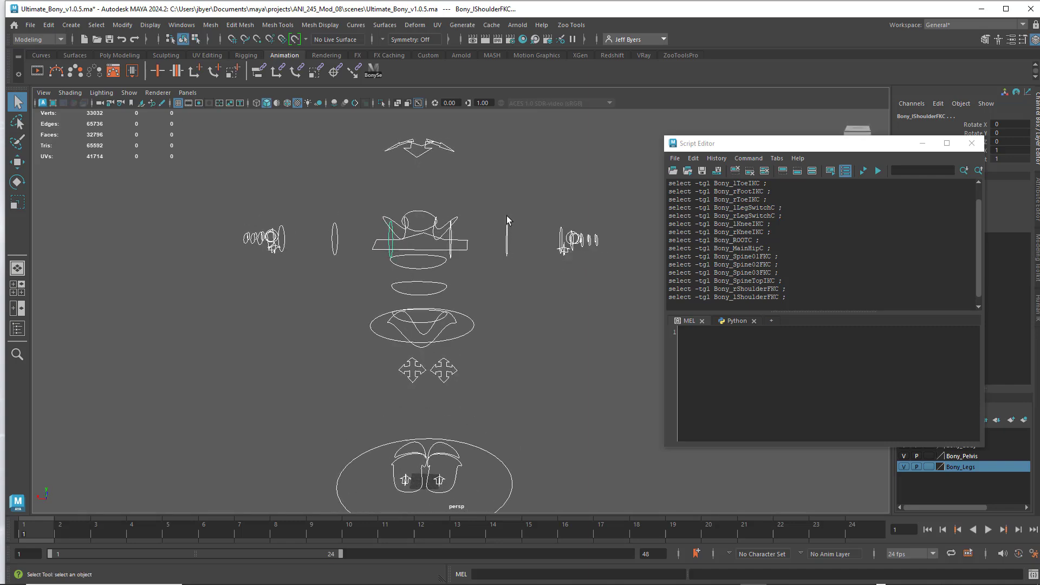
left_click(397, 218, "shift")
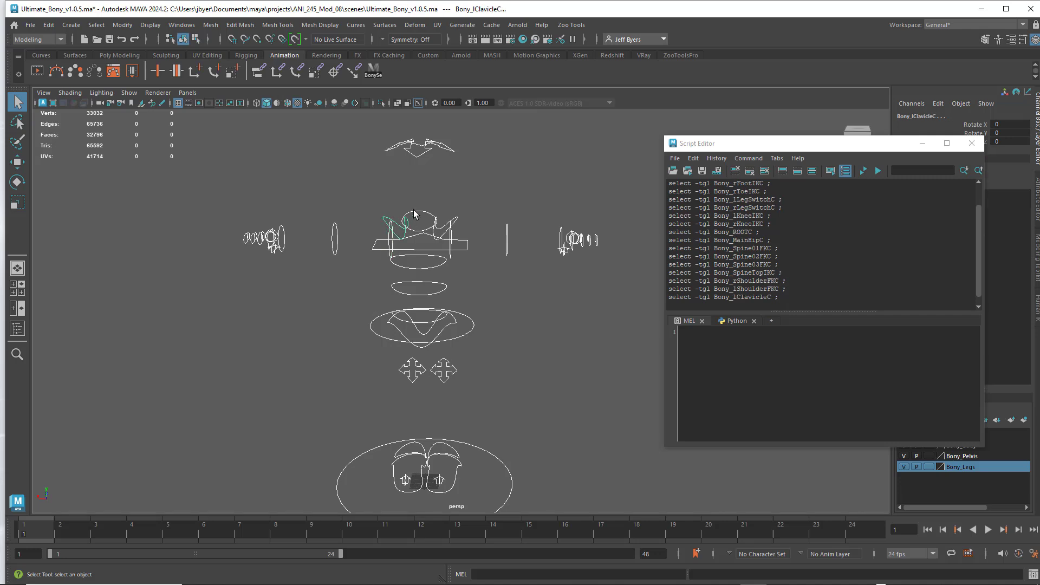
left_click(416, 212, "shift")
left_click(457, 221, "shift")
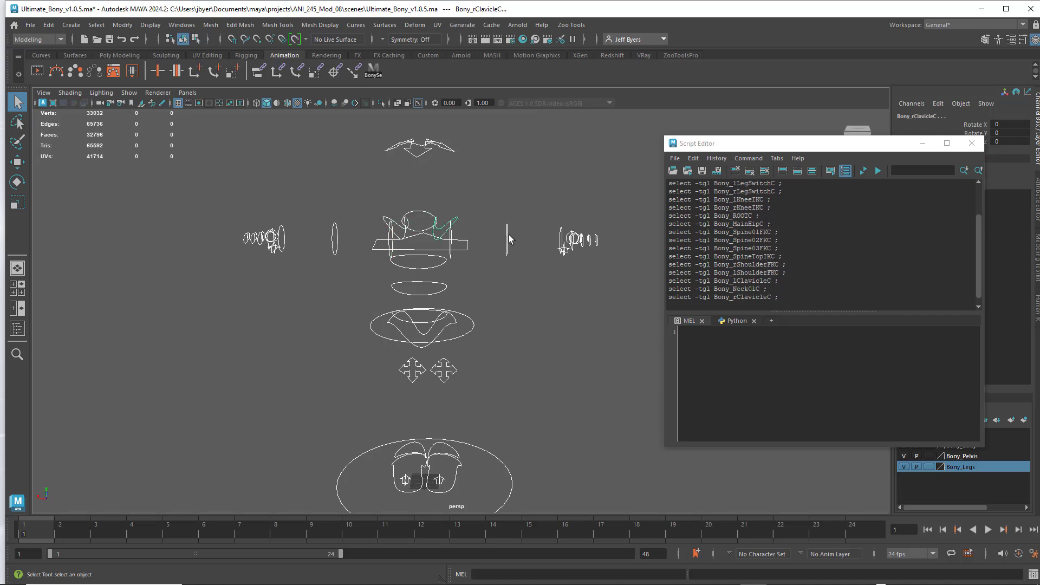
- Add the right elbow FK, right wrist FK, right arm switch and right palm controls to the selection
left_click(507, 238, "shift")
left_click(566, 241, "shift")
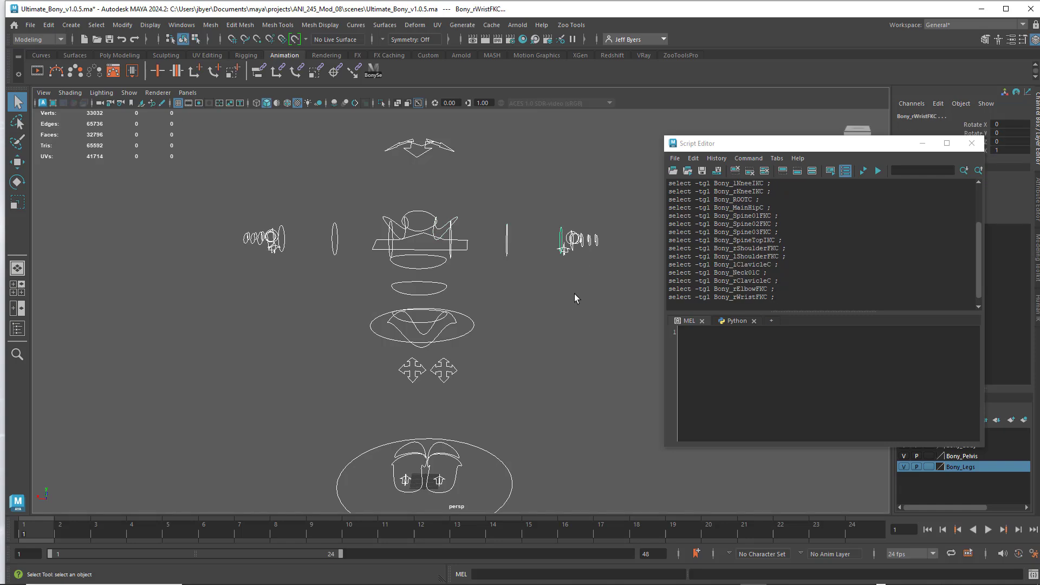
left_click_drag(575, 298, 538, 287, "alt")
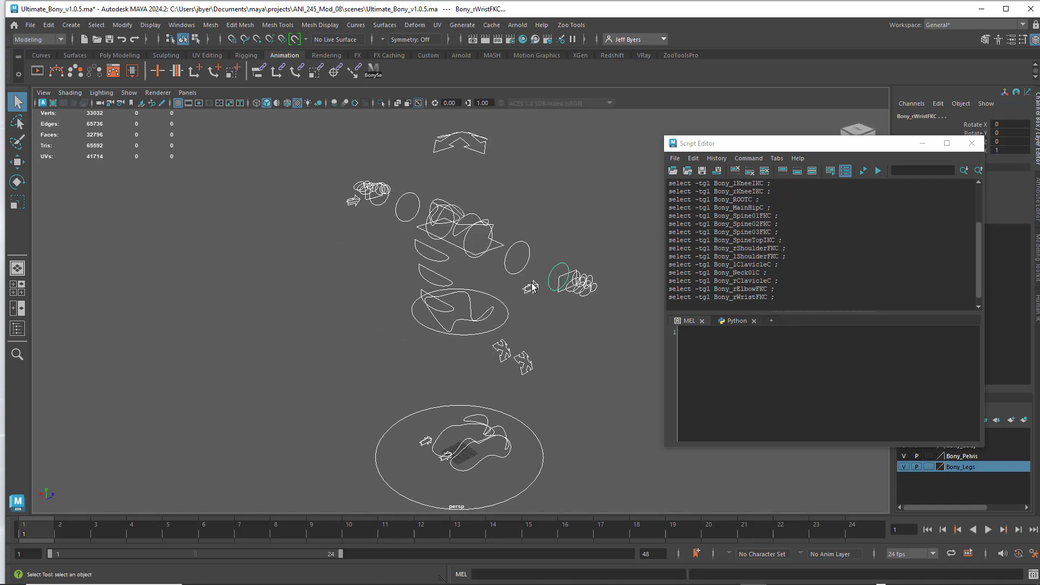
left_click(531, 287, "shift")
left_click(561, 280, "shift")
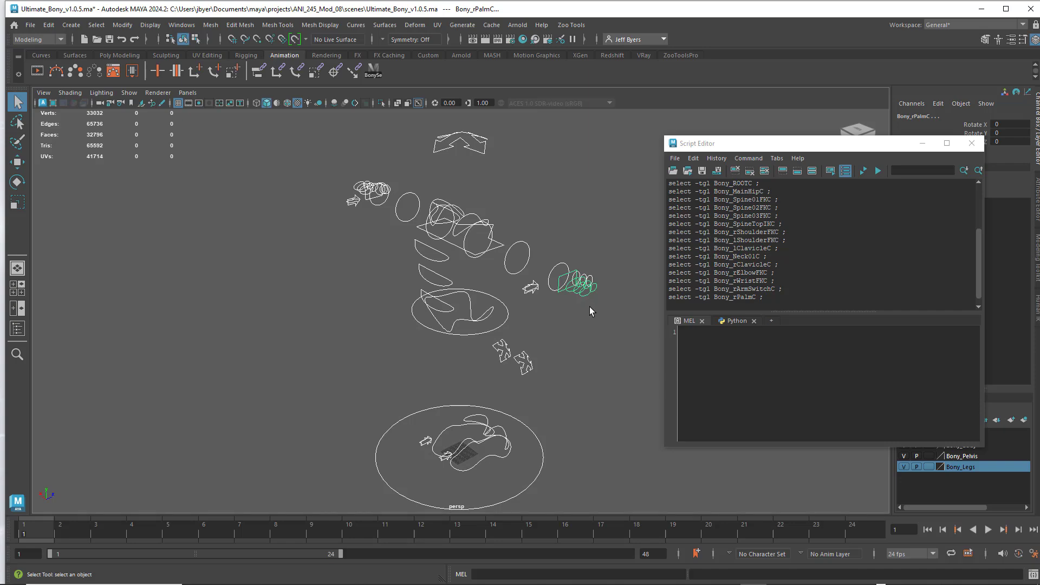
- Toggle the right palm control once more and add the three joint controls of the right hand's Finger2 to the selection
left_click_drag(591, 311, 469, 248, "alt")
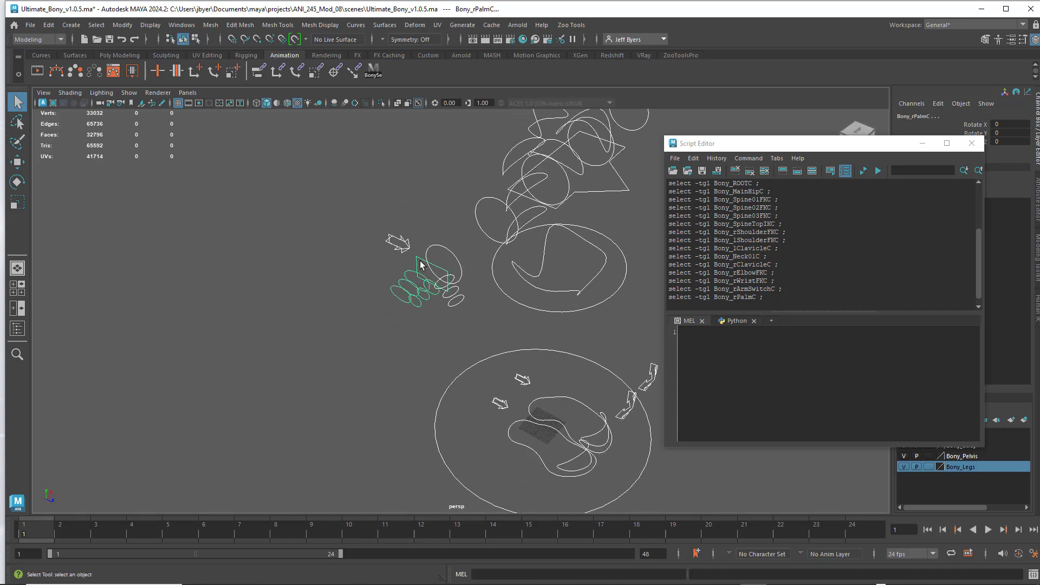
left_click(420, 262, "shift")
left_click(408, 281, "shift")
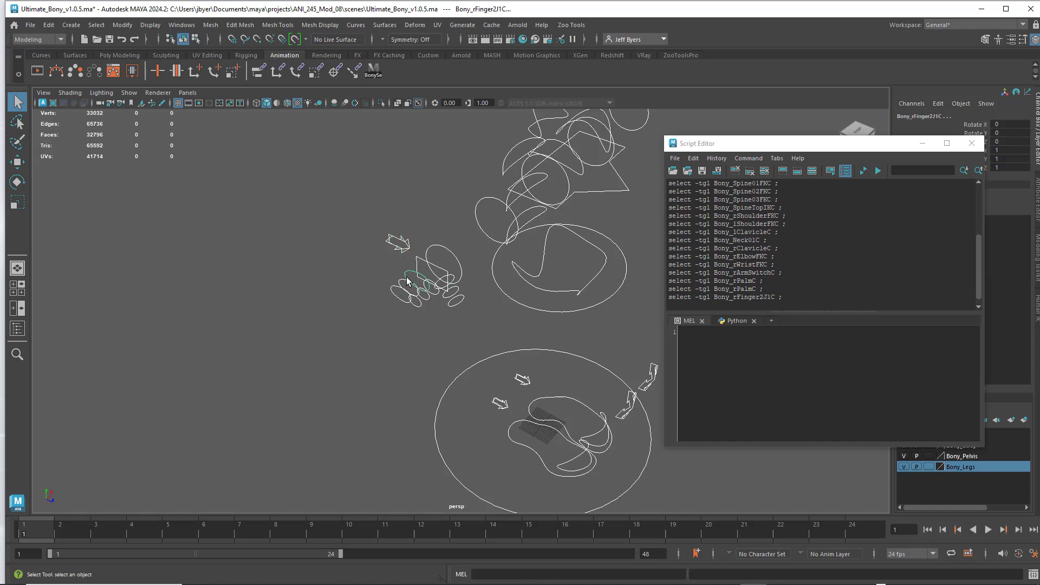
left_click(397, 287, "shift")
left_click(401, 293, "shift")
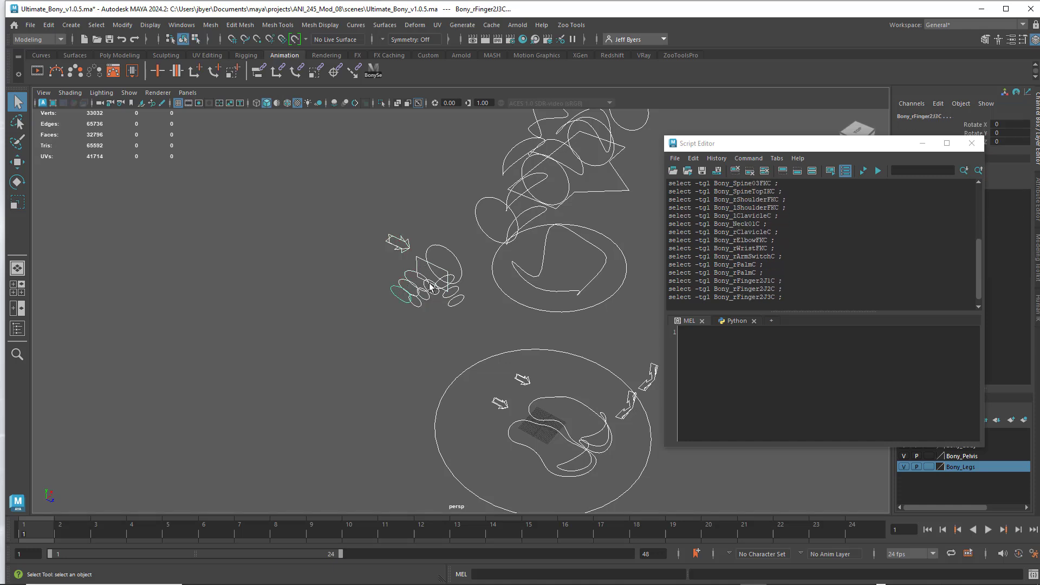
- Add the three joint controls of the right hand's Finger1 and the three right thumb joint controls to the selection
left_click(432, 284, "shift")
left_click(424, 305, "shift")
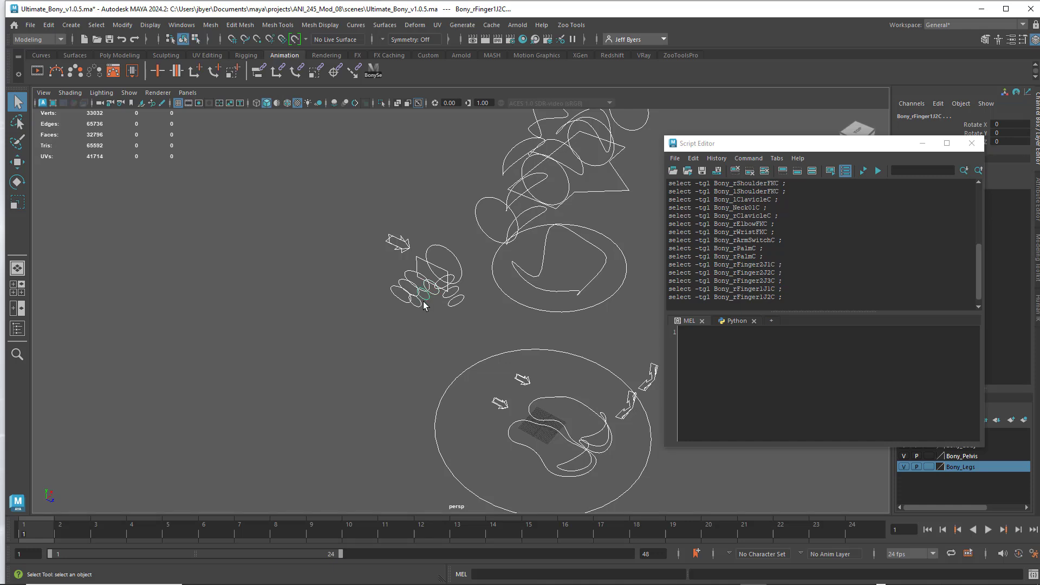
left_click(418, 303, "shift")
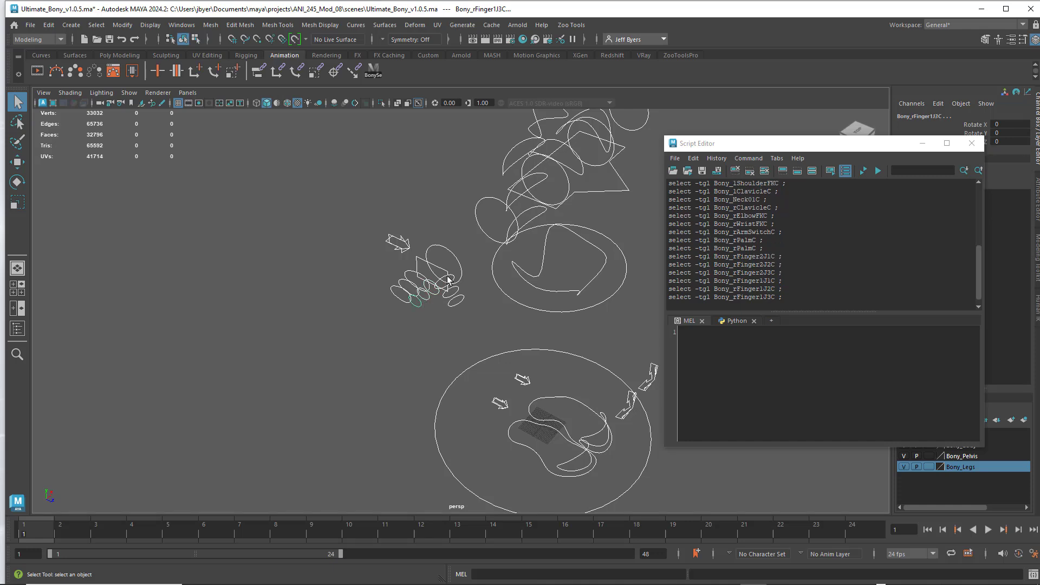
left_click(448, 279, "shift")
left_click(460, 299, "shift")
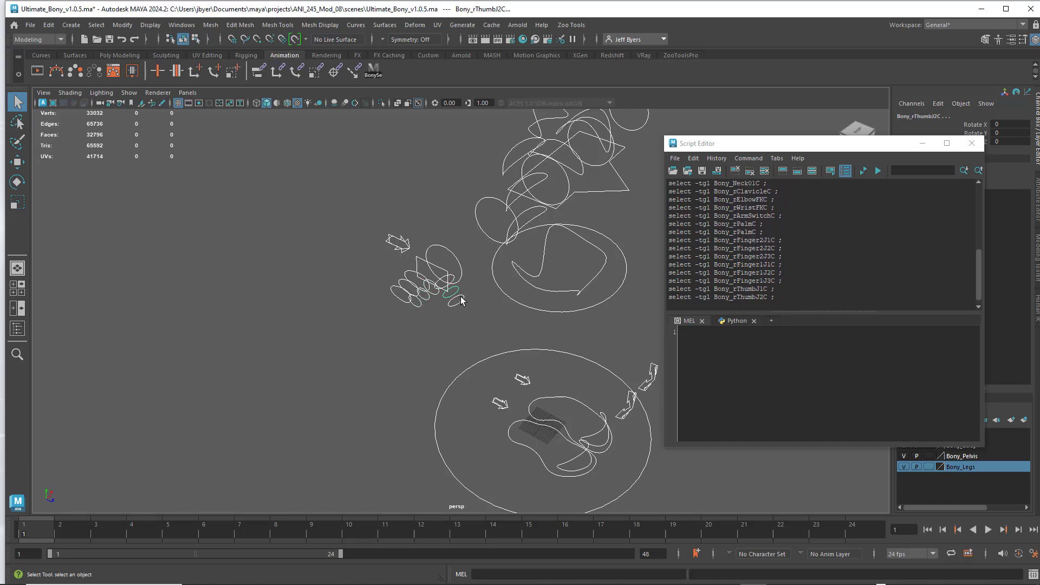
left_click(464, 300, "shift")
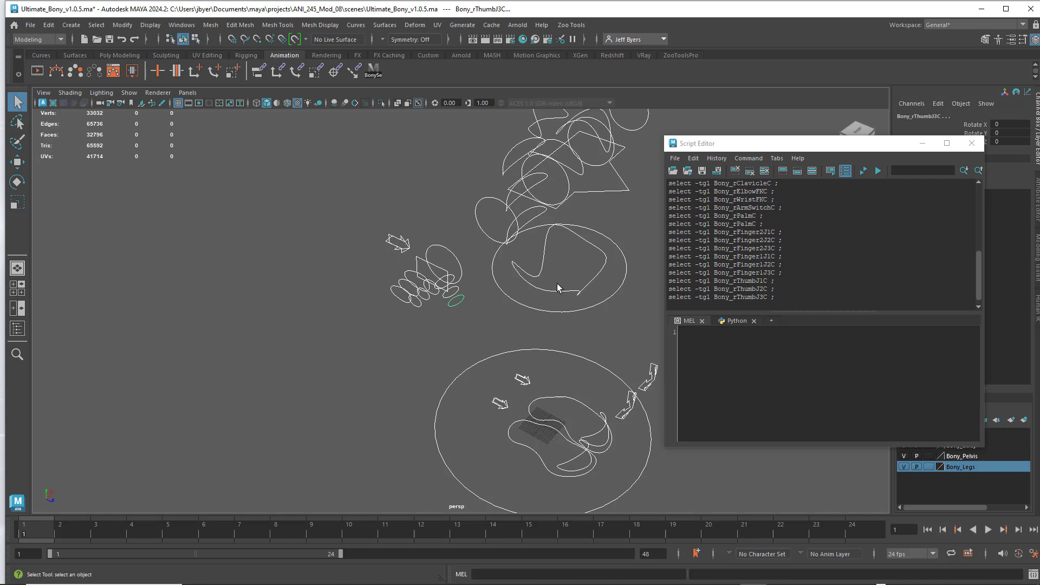
- Toggle the left shoulder FK control off and on again, and add the left elbow and left wrist FK controls to the selection
left_click_drag(556, 284, 459, 243, "alt")
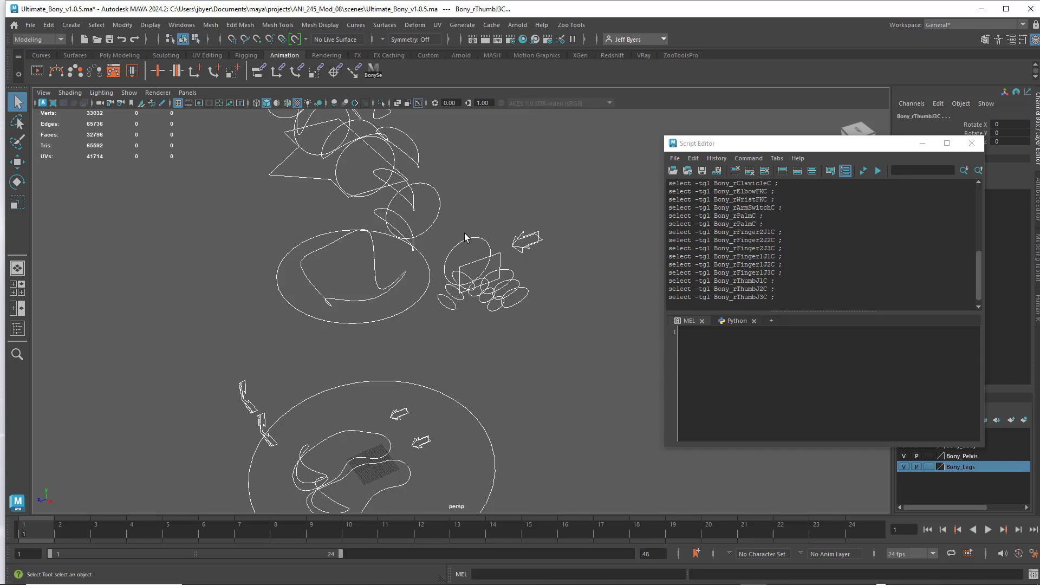
left_click_drag(460, 202, 477, 227, "alt")
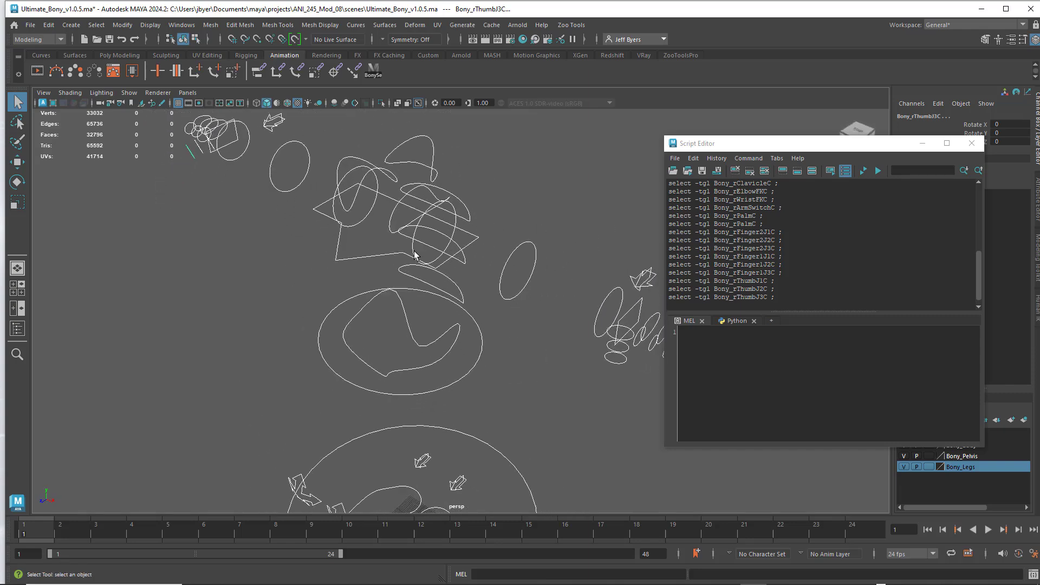
left_click(413, 244, "shift")
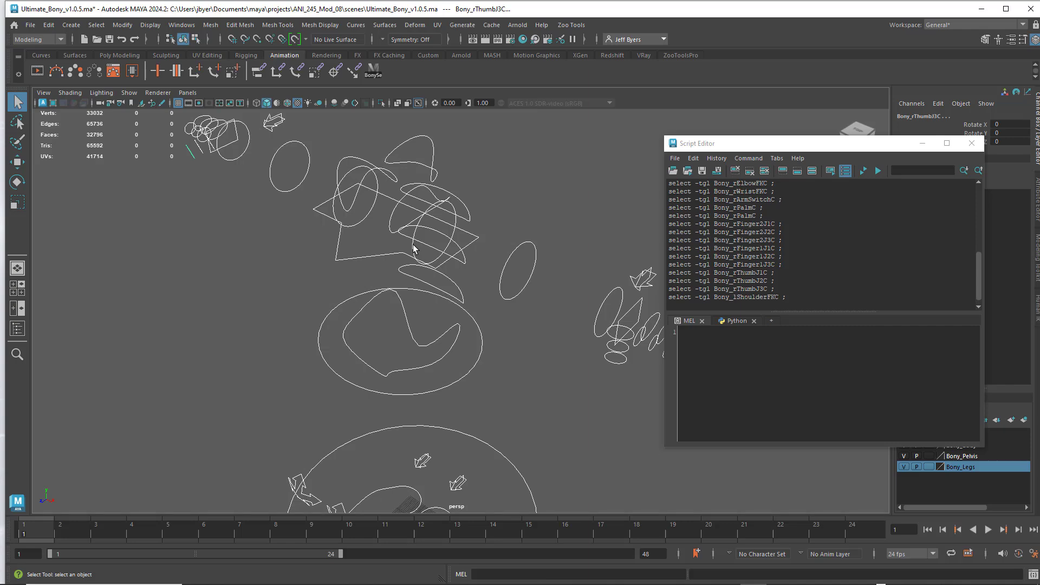
left_click(433, 252, "shift")
left_click(521, 247, "shift")
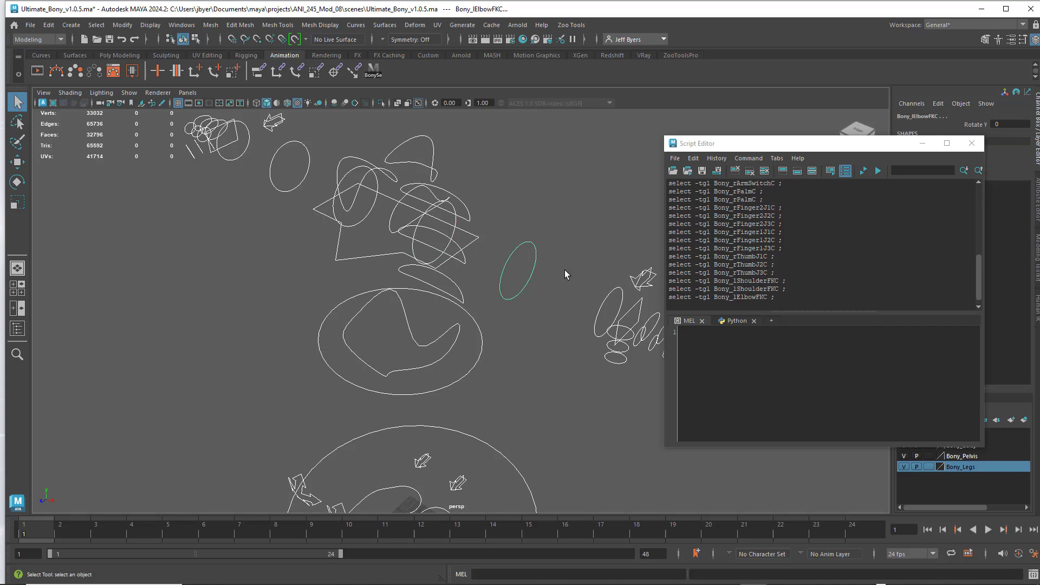
left_click(614, 294, "shift")
- Add the left palm control and the three joint controls of the left hand's Finger2 to the selection
left_click_drag(557, 228, 512, 246, "alt")
left_click(509, 252, "shift")
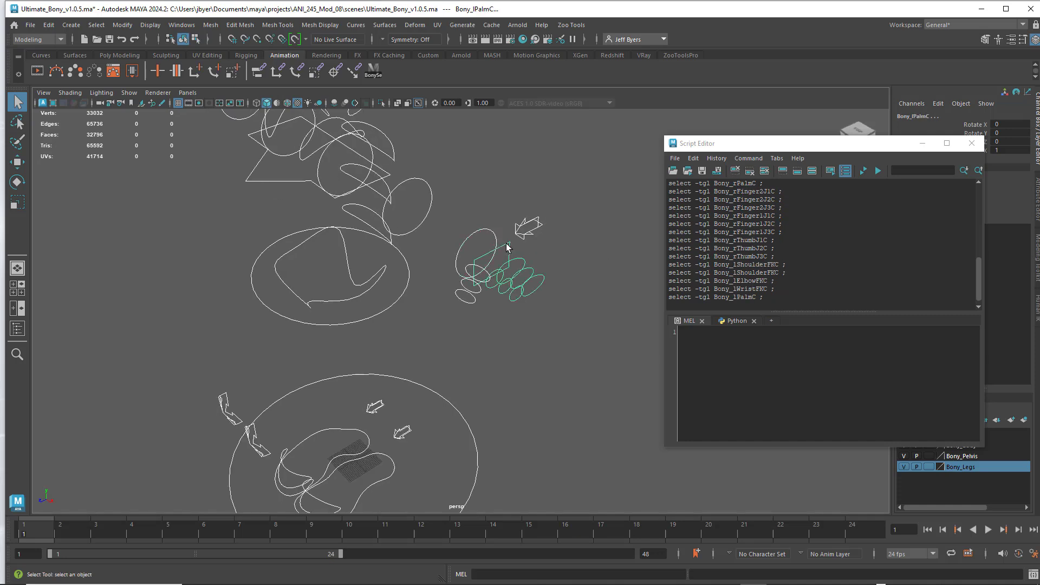
left_click(529, 268, "shift")
left_click(530, 268, "shift")
left_click(543, 277, "shift")
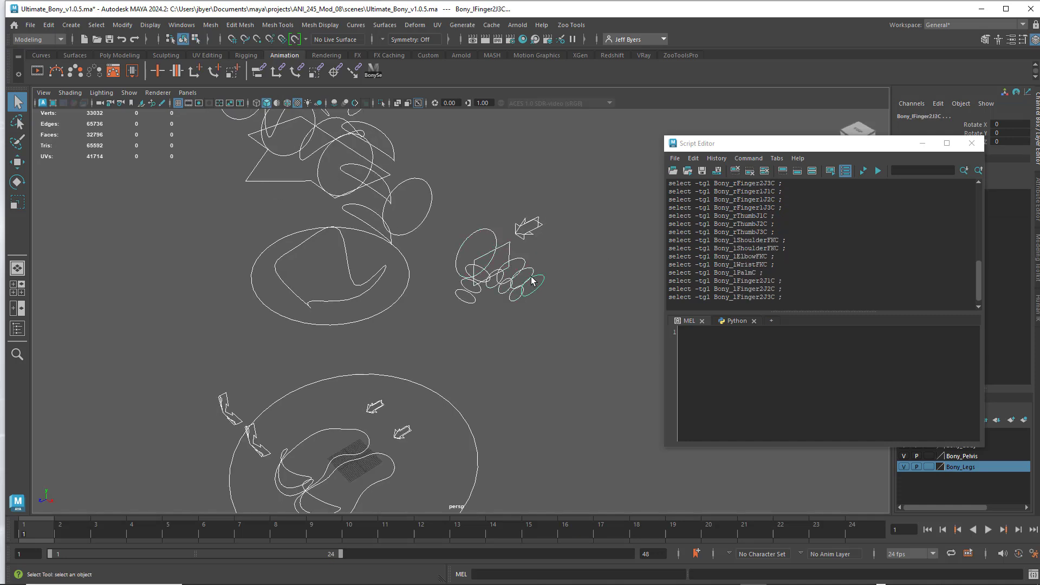
- Add the three left Finger1 joint controls, the three left thumb joint controls and the left arm switch to the selection
left_click(494, 271, "shift")
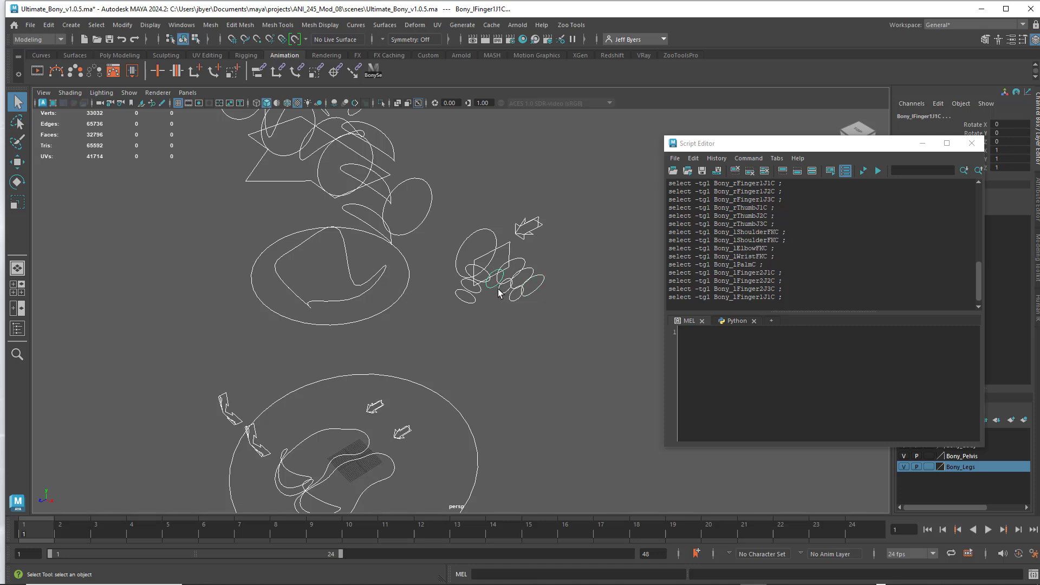
left_click(502, 293, "shift")
left_click(514, 298, "shift")
left_click(481, 283, "shift")
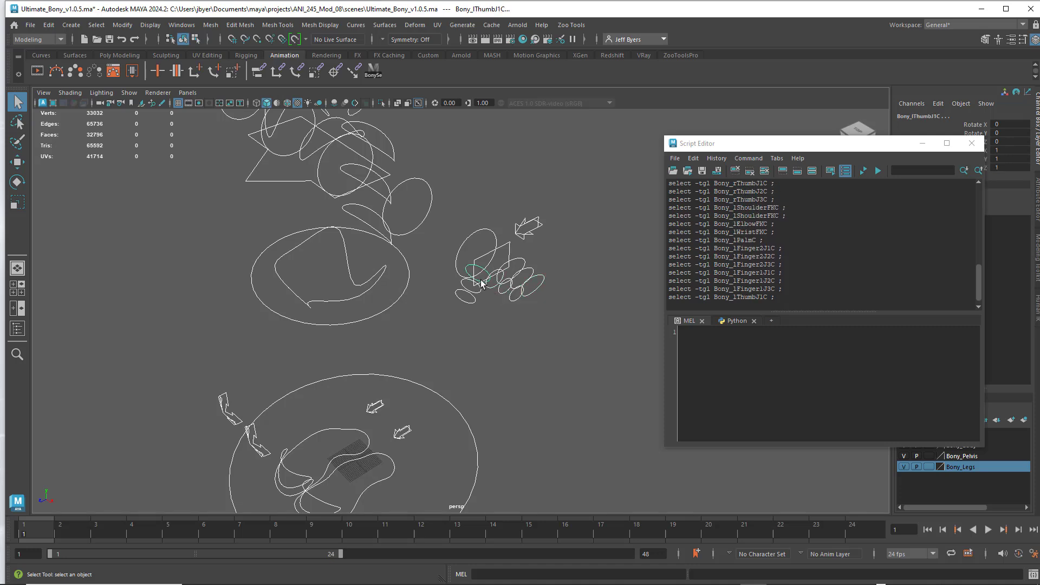
left_click(475, 296, "shift")
left_click(473, 297, "shift")
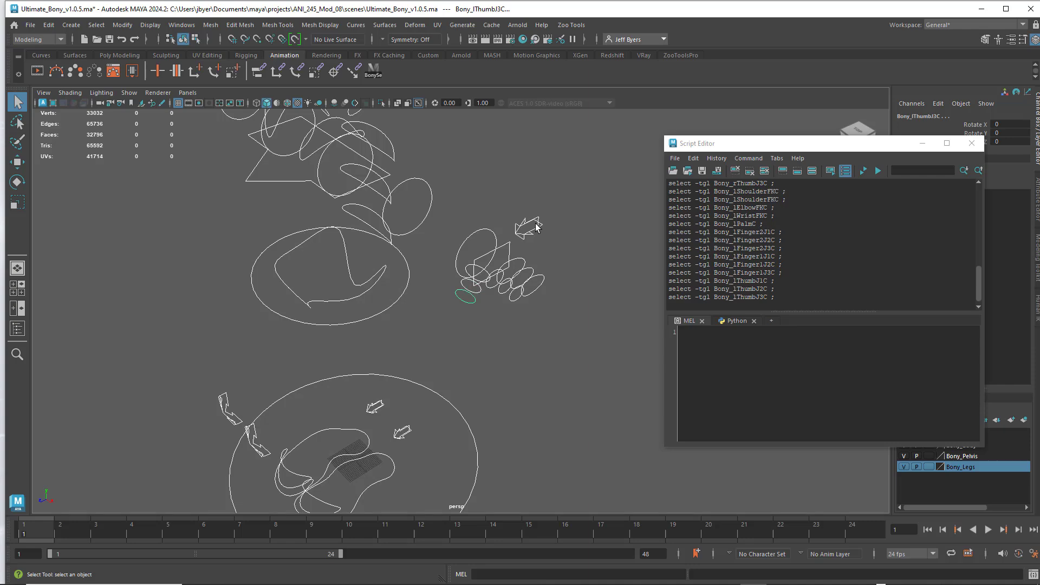
left_click(532, 227, "shift")
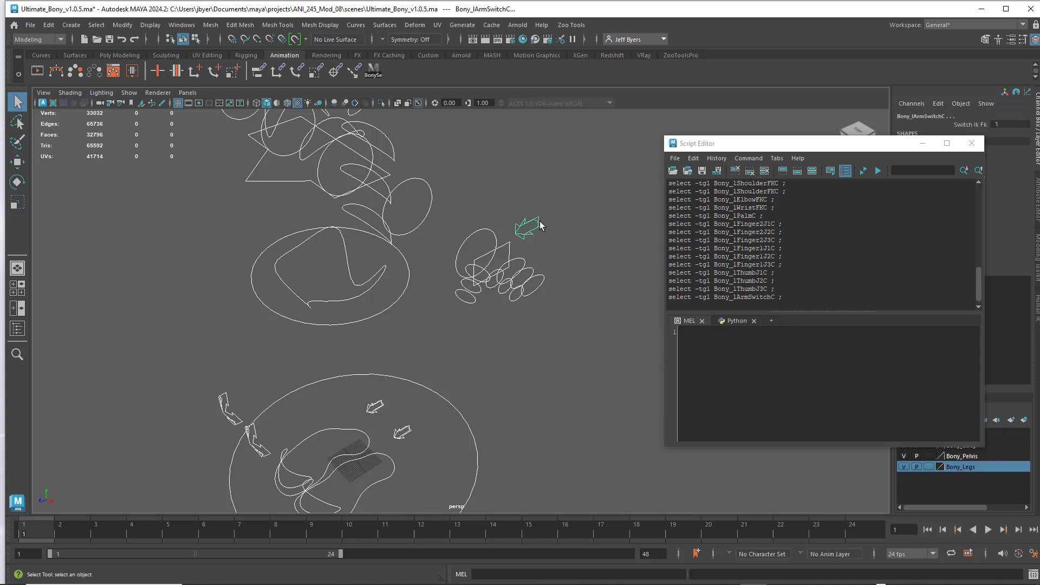
- Add the head control to the selection and toggle the Spine03 FK and SpineTop IK controls twice each
left_click_drag(515, 221, 400, 323, "alt")
left_click(371, 270, "shift")
left_click(400, 324, "shift")
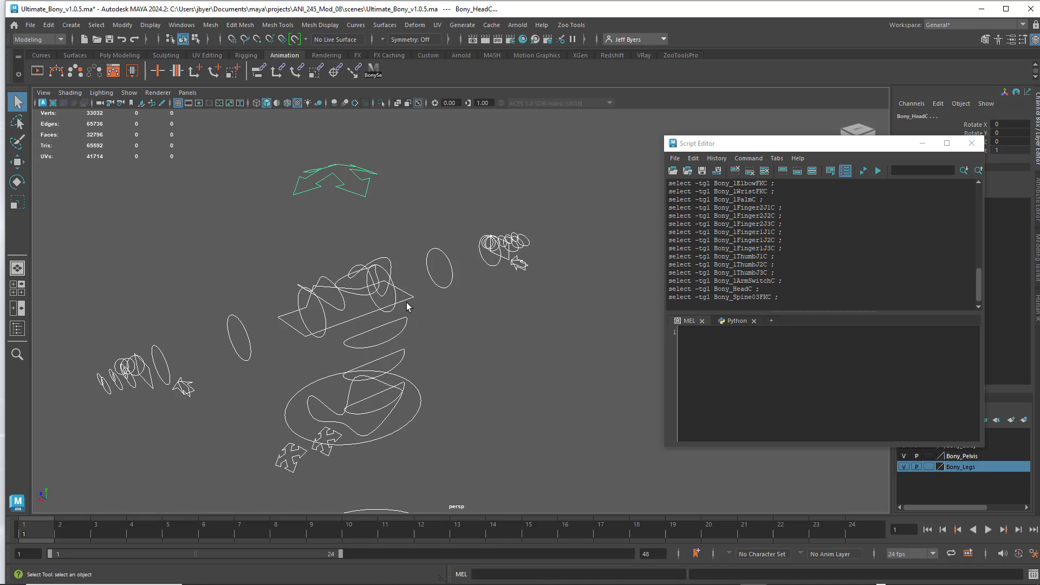
left_click(402, 321, "shift")
left_click(401, 322, "shift")
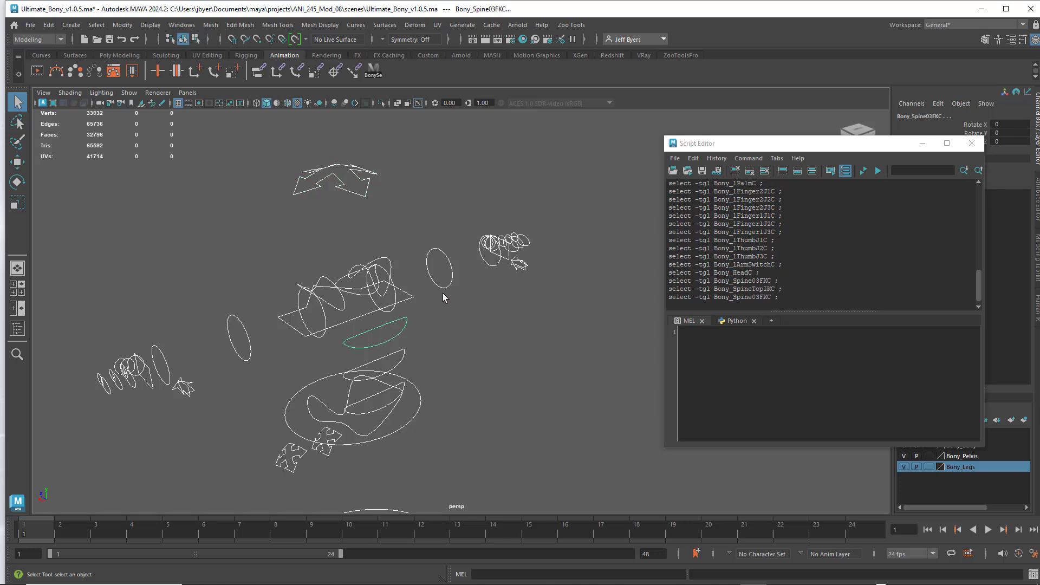
left_click(411, 297, "shift")
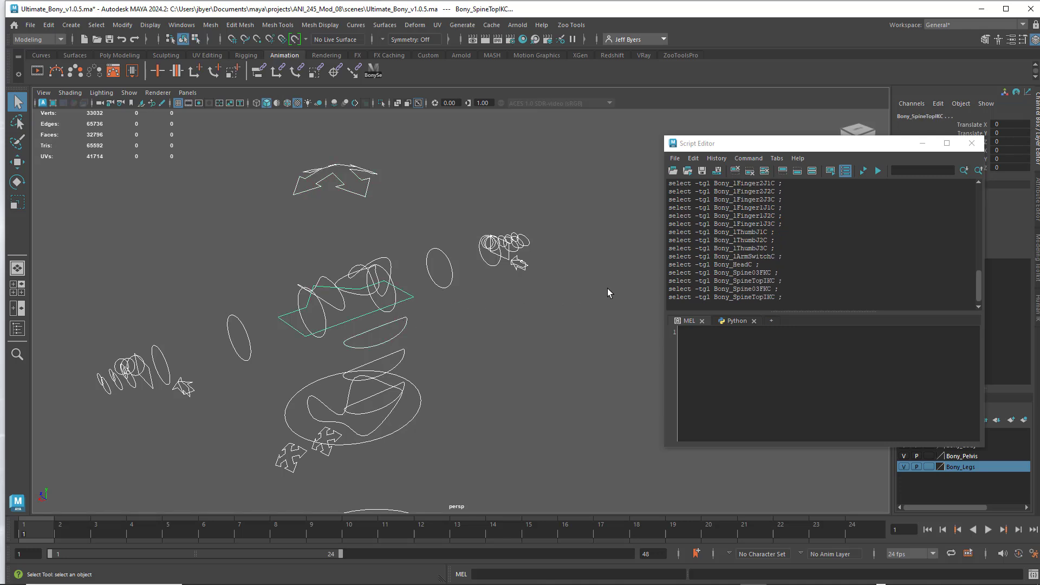
- Save the script to the Animation shelf as a new item named Bony
scroll(534, 307, "down", 6)
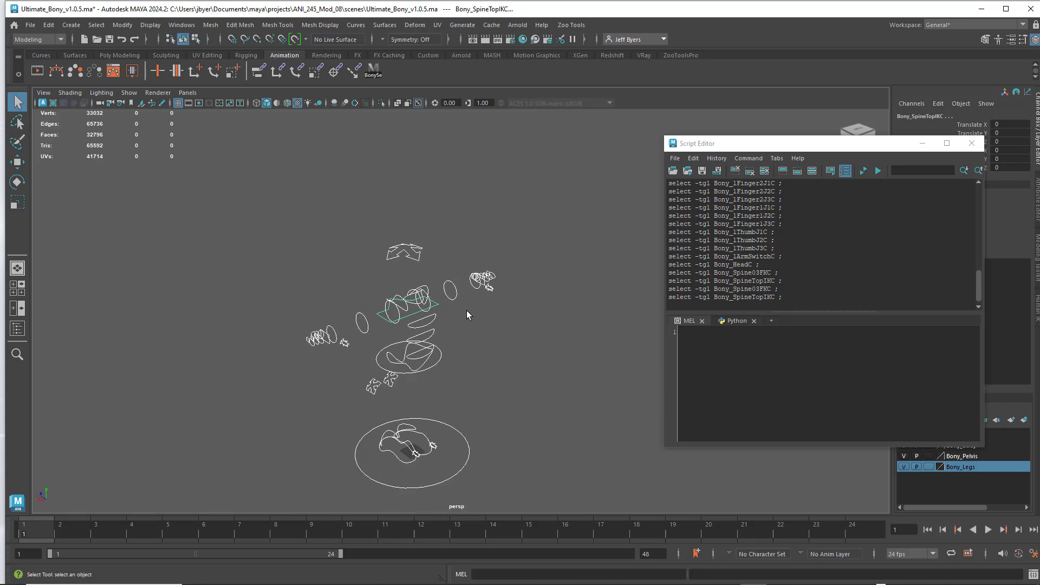
left_click_drag(466, 310, 550, 283, "alt")
middle_click_drag(550, 283, 565, 296, "alt")
left_click_drag(552, 295, 575, 287, "alt")
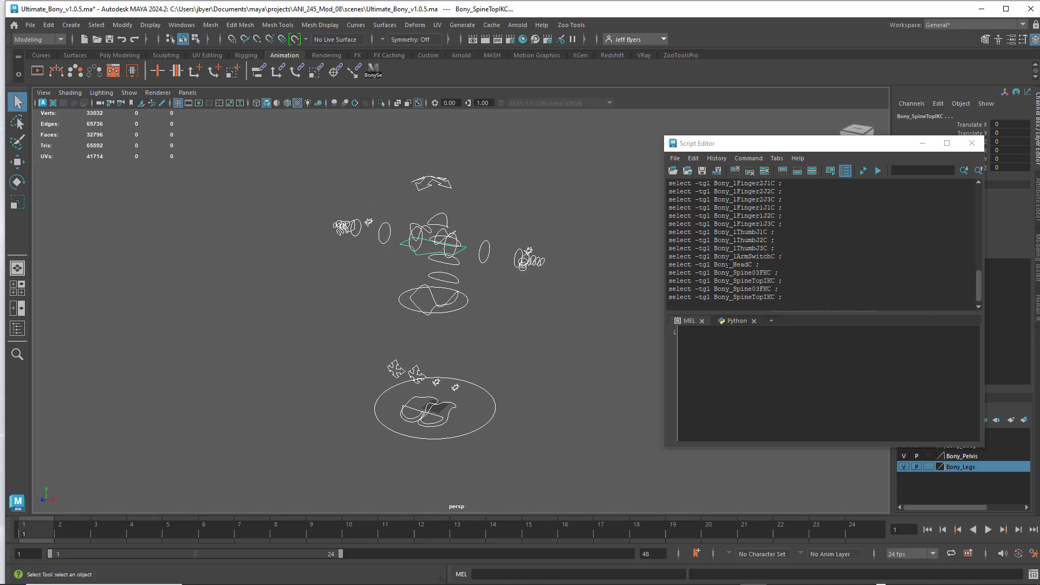
left_click(717, 171)
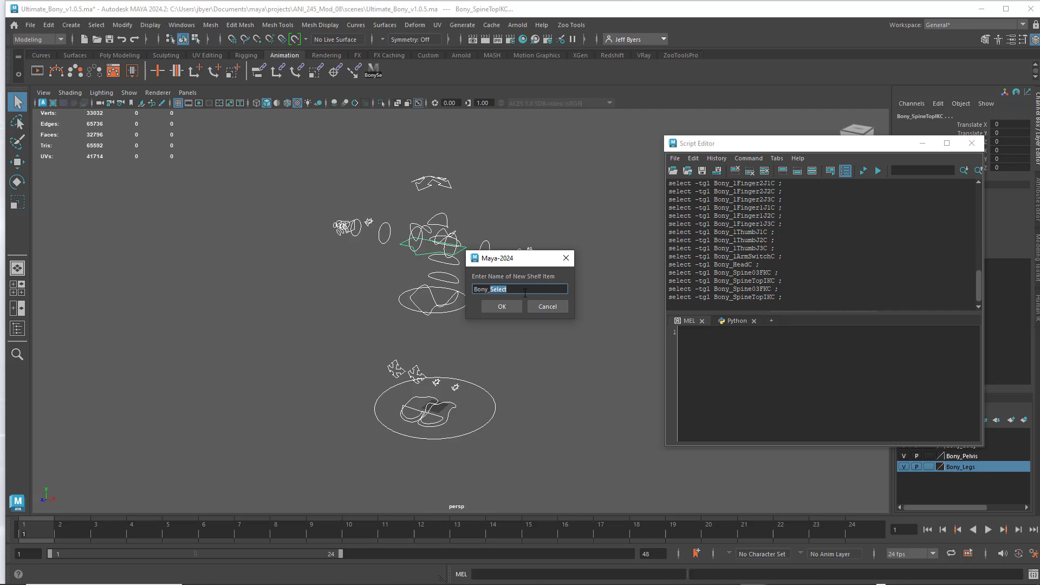
key("BackSpace")
left_click(504, 306)
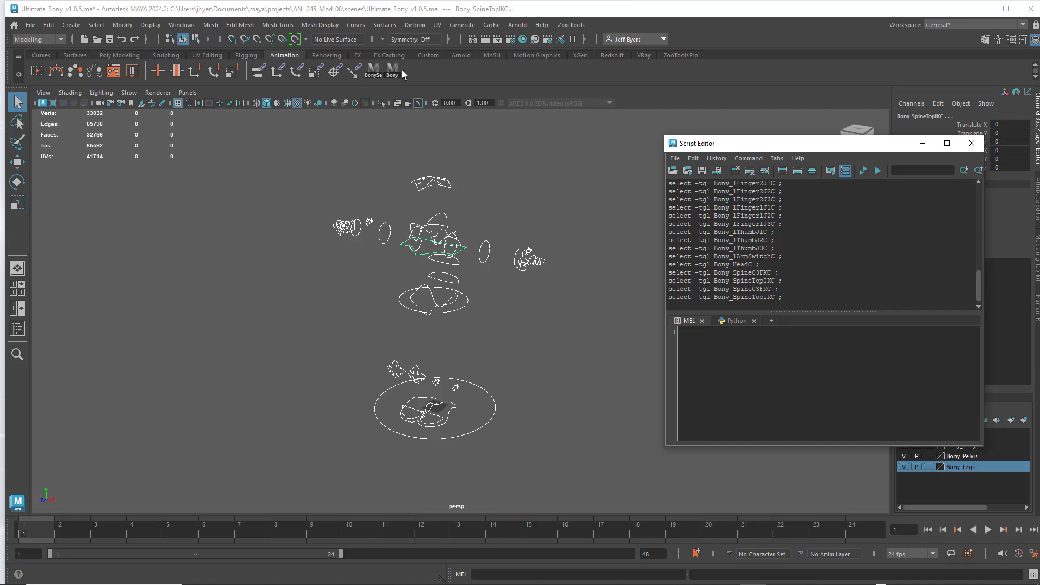
- Close the Script Editor, clear the selection and run the Bony shelf script to test it
left_click(971, 144)
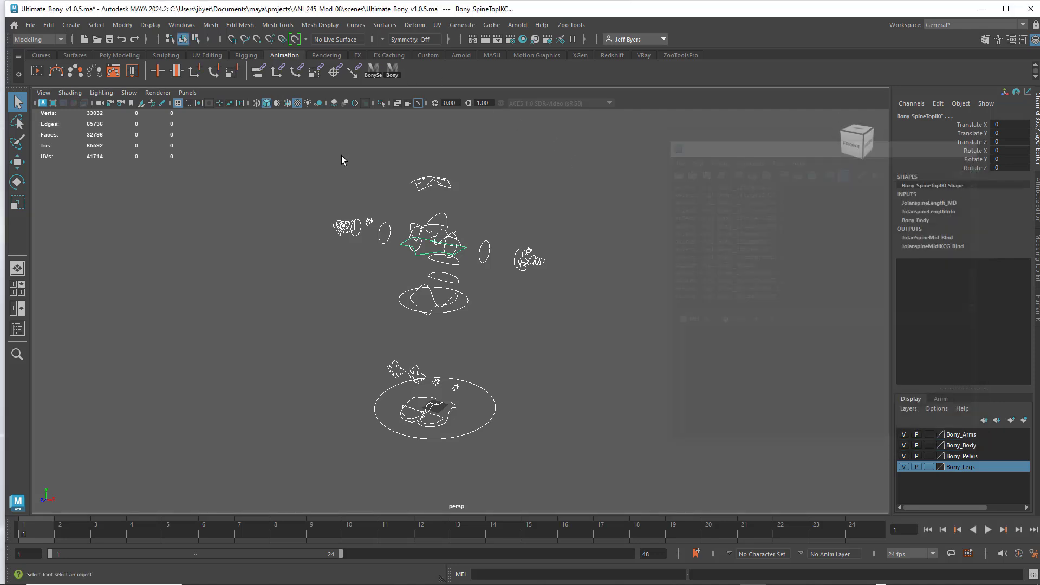
left_click(634, 339)
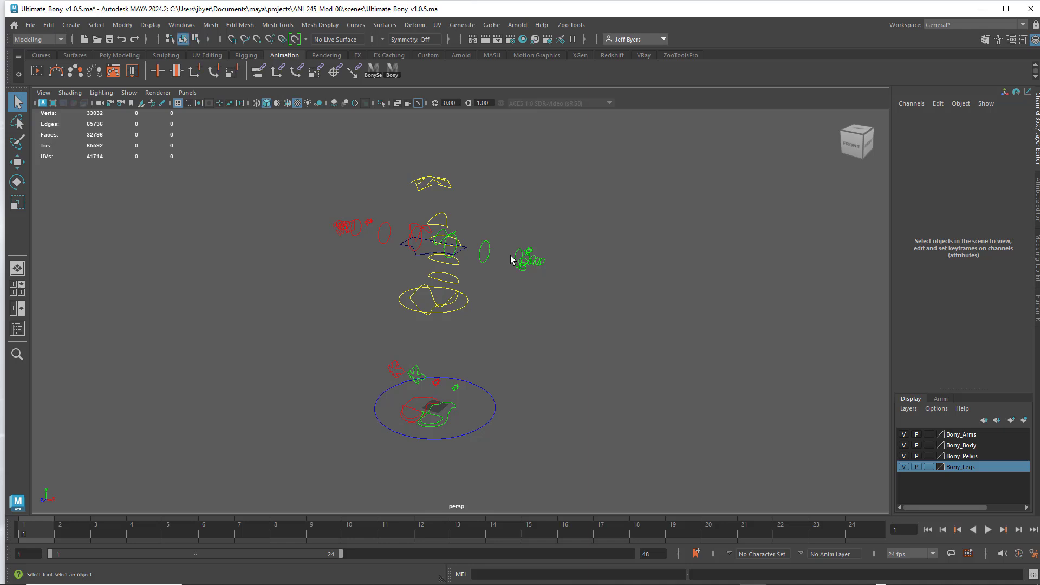
left_click(392, 70)
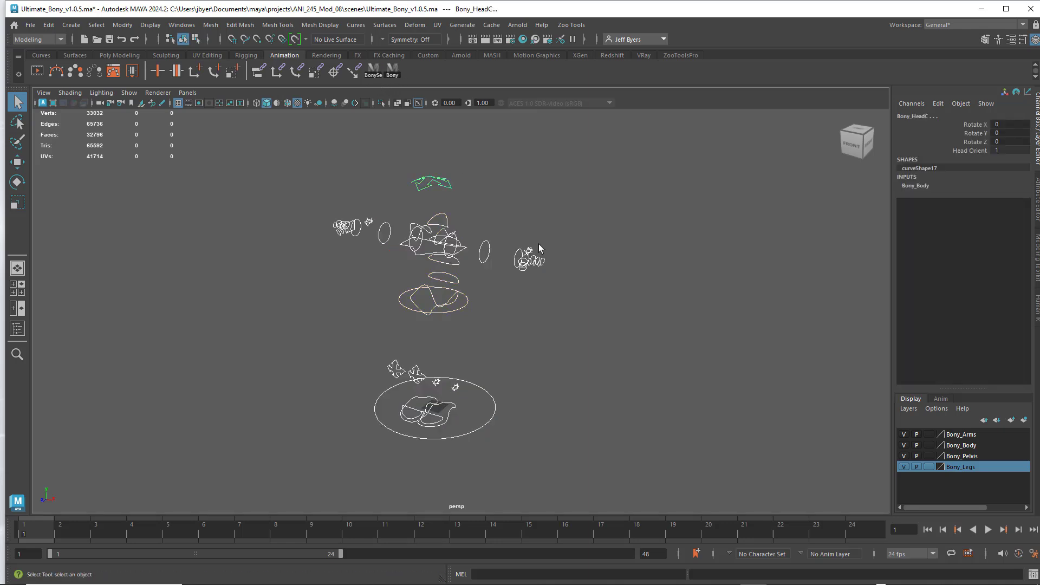
- Delete the Bony script item from the Animation shelf
right_click(392, 73)
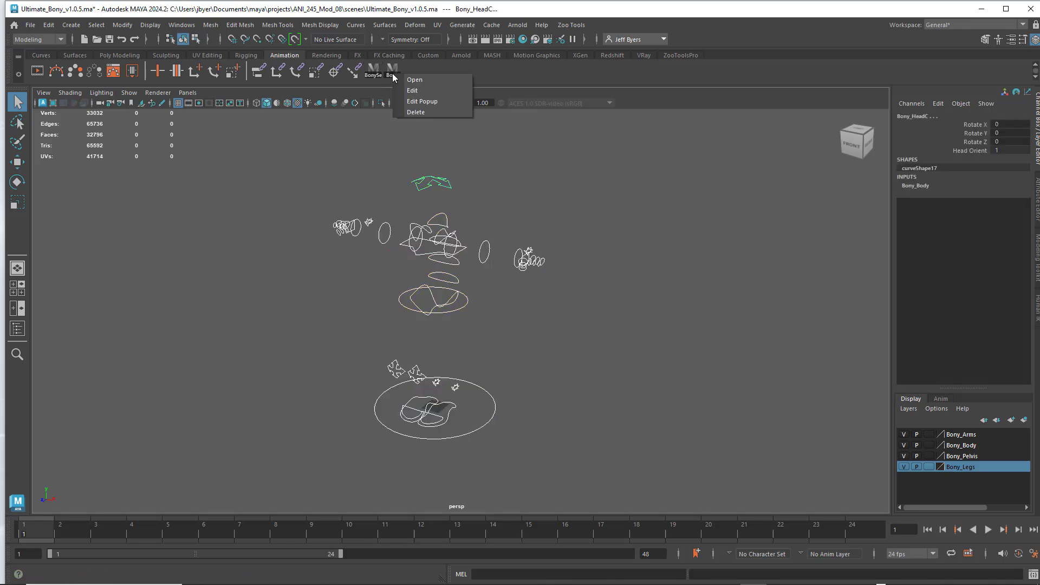
left_click(421, 109)
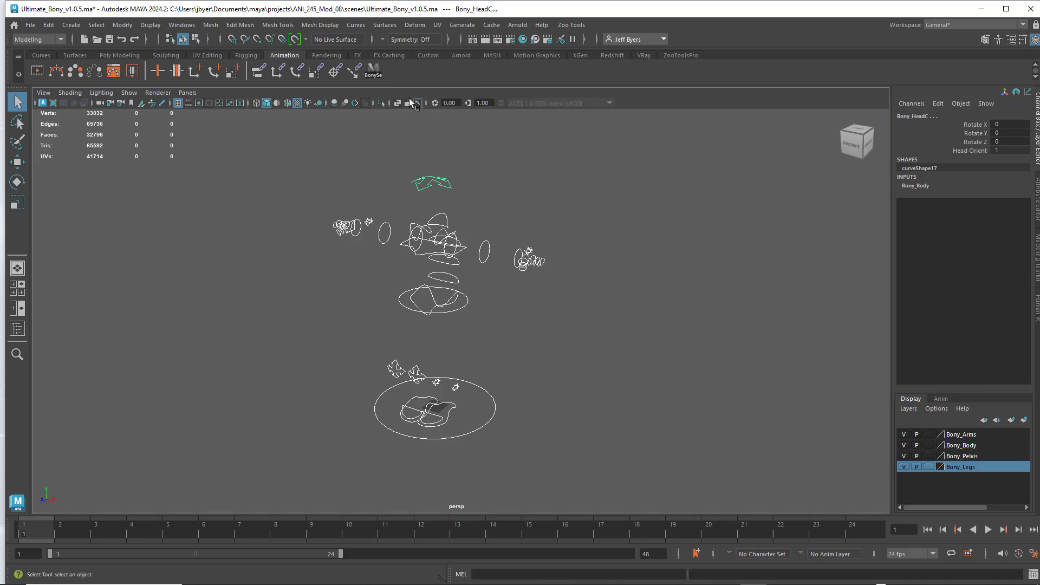
- Test the BonySe shelf script by repeatedly clearing the selection and running it on the rig
left_click(567, 185)
left_click(374, 72)
left_click(497, 187)
left_click(373, 72)
left_click(483, 178)
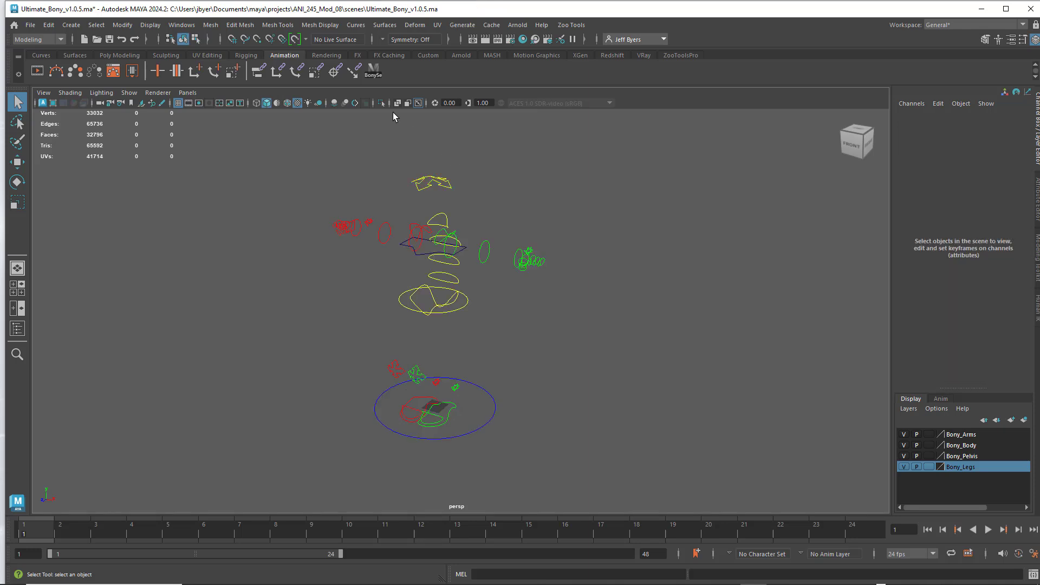
left_click(374, 72)
left_click(541, 209)
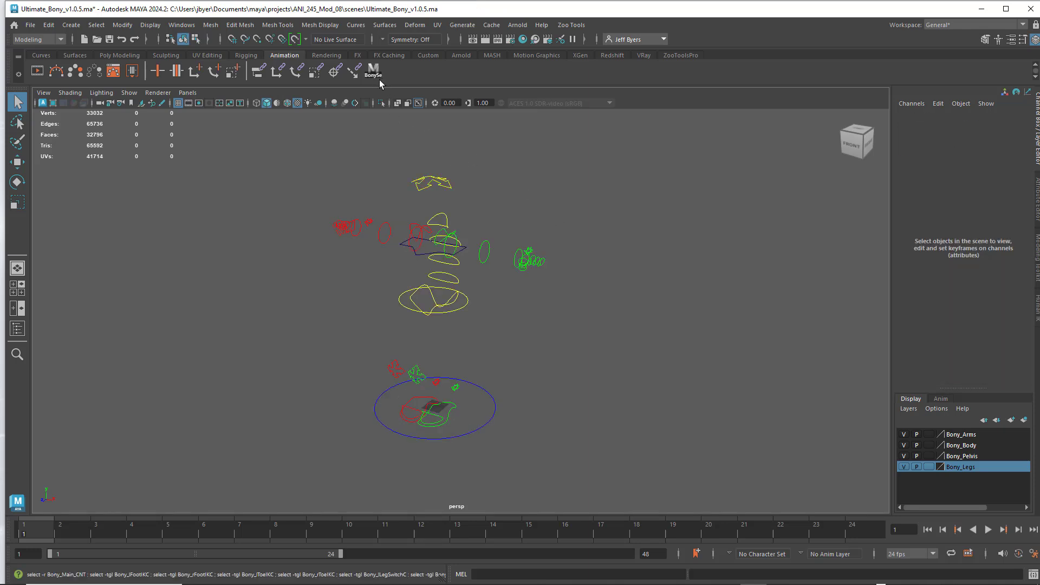
left_click(374, 71)
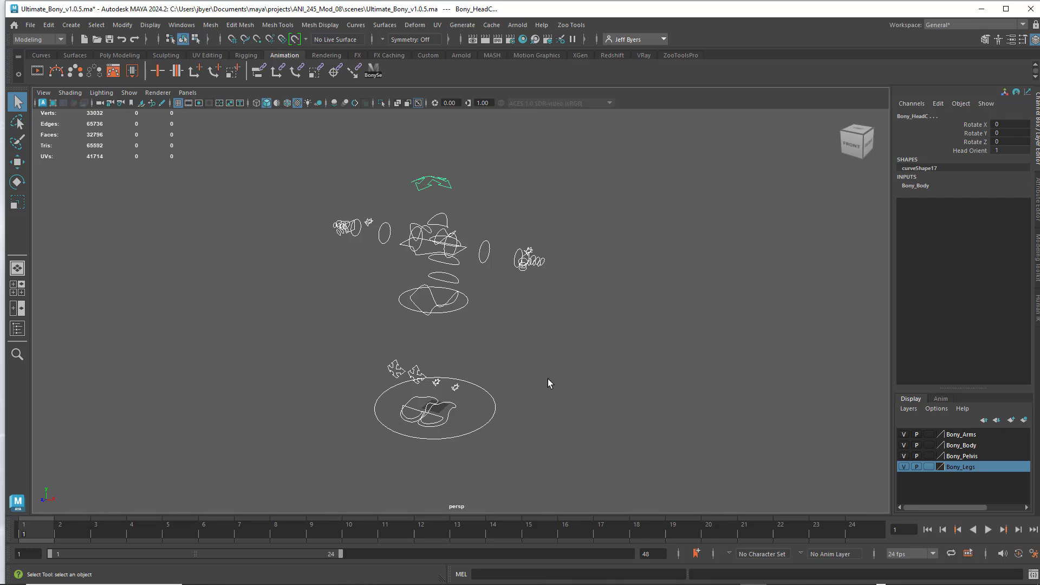
- Clear the selection, select all rig controls with the BonySe shelf script and set a key on them at frame 1
left_click(641, 387)
left_click(373, 72)
key("s")
- Check the keyed channels of the main, left and right foot, left toe, left leg switch and right knee controls
left_click(587, 415)
left_click(489, 392)
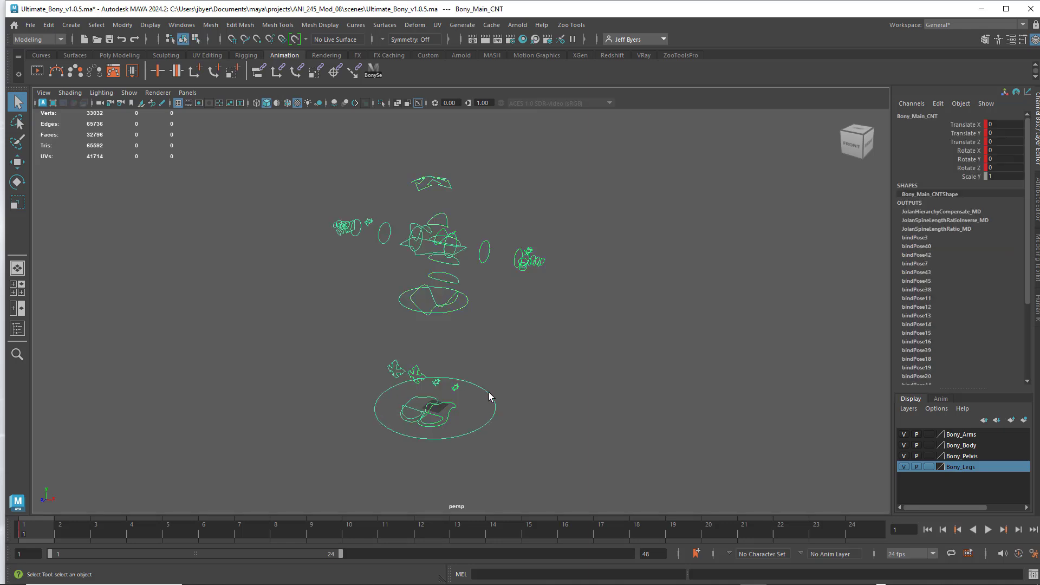
left_click(454, 410)
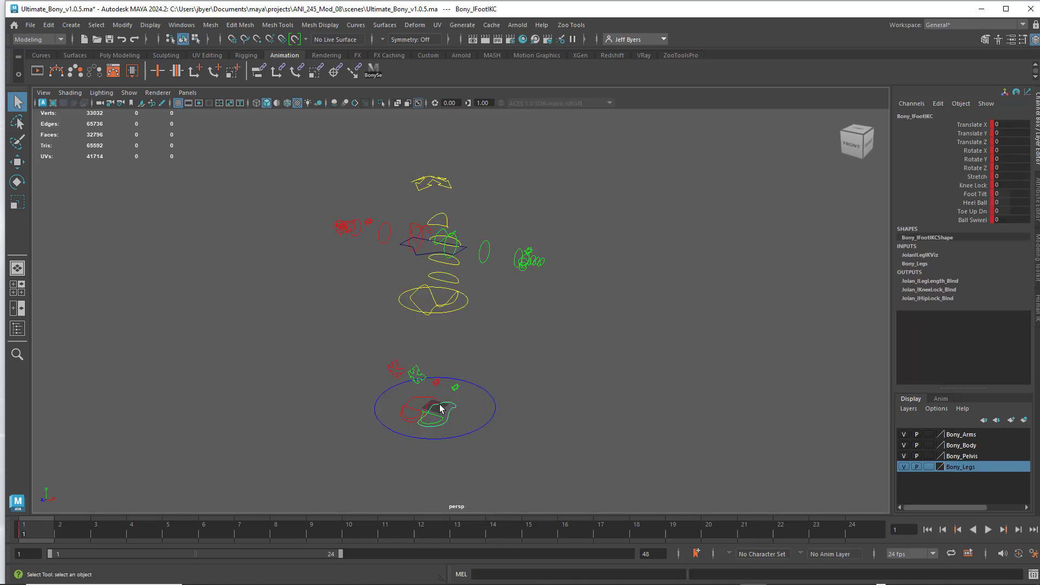
middle_click_drag(437, 376, 260, 404, "alt")
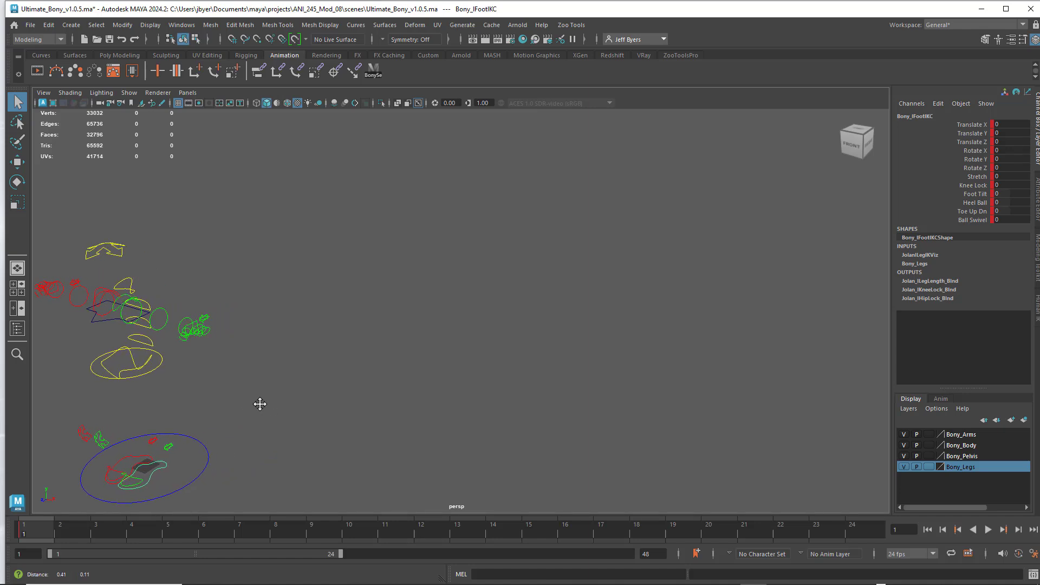
left_click_drag(260, 404, 233, 379, "alt")
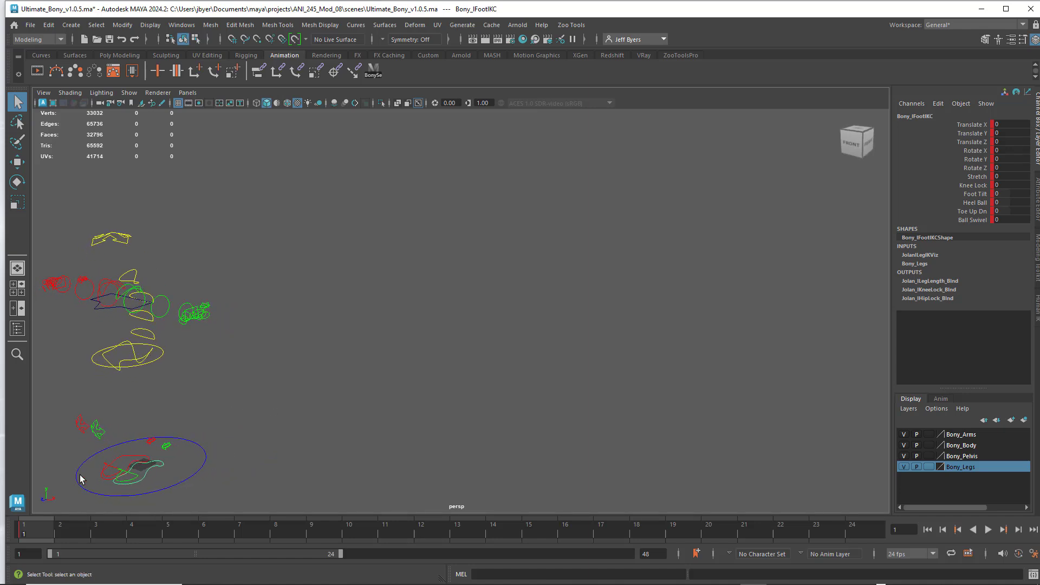
left_click(133, 476)
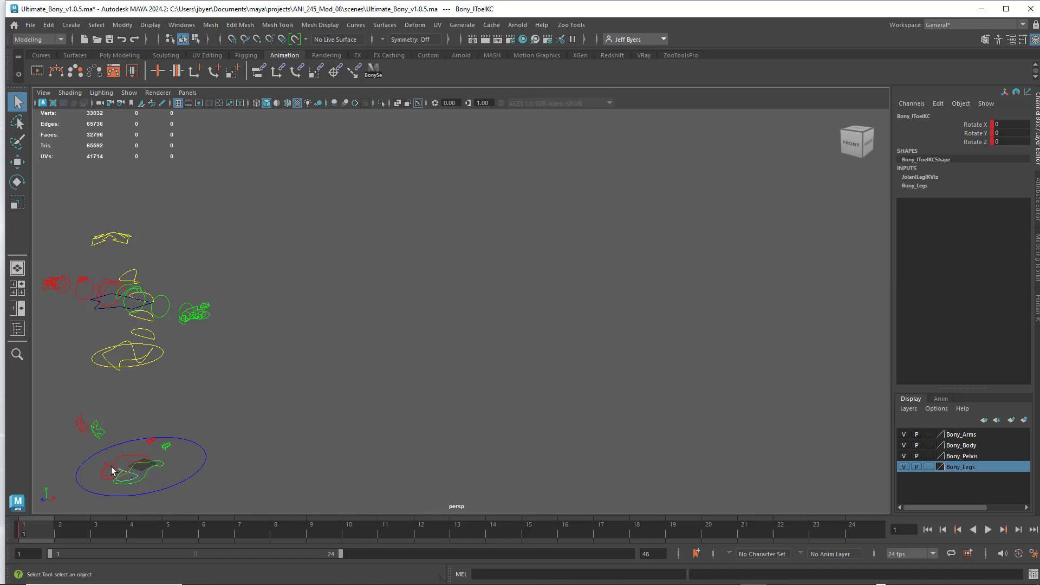
left_click(126, 459)
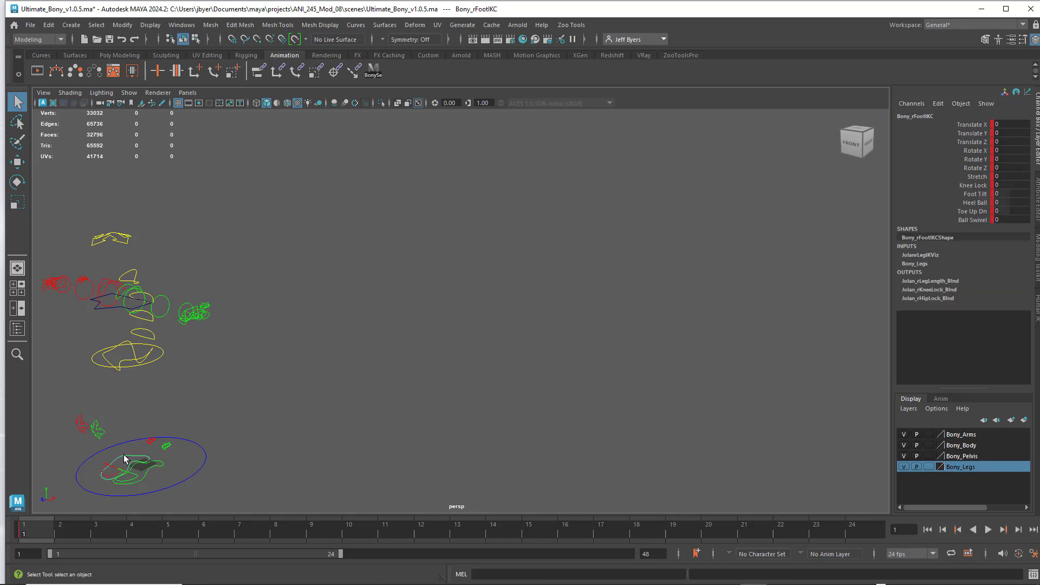
left_click(166, 446)
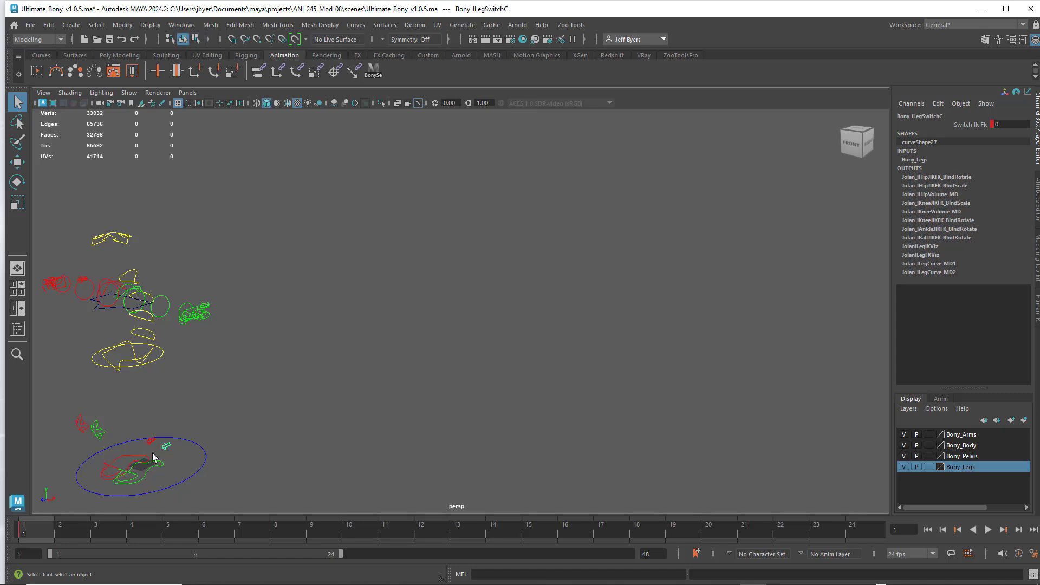
left_click(100, 430)
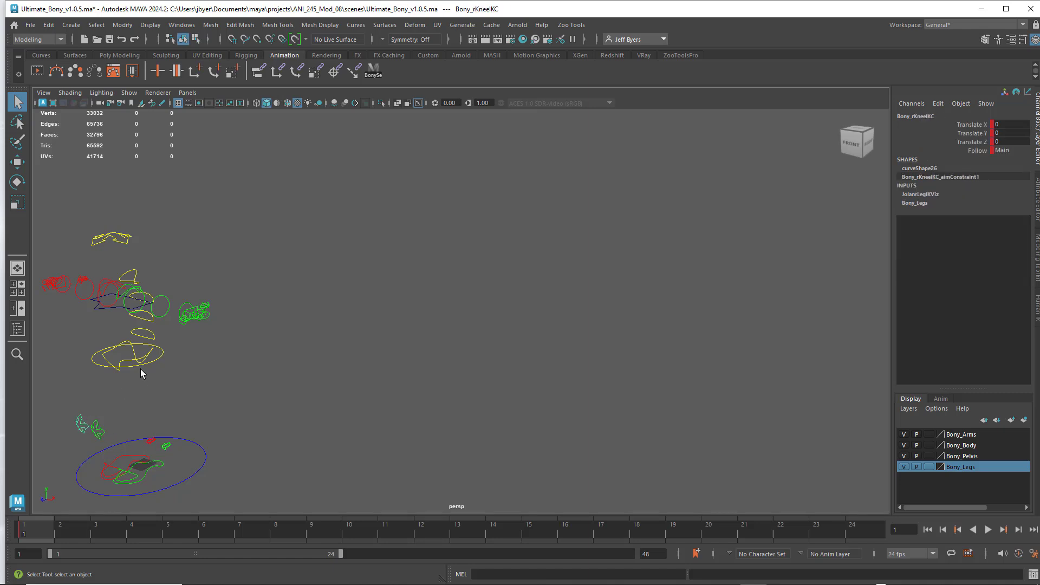
- Check the keyed channels of the hip and root, spine, left elbow, left wrist and left palm controls
left_click(150, 358)
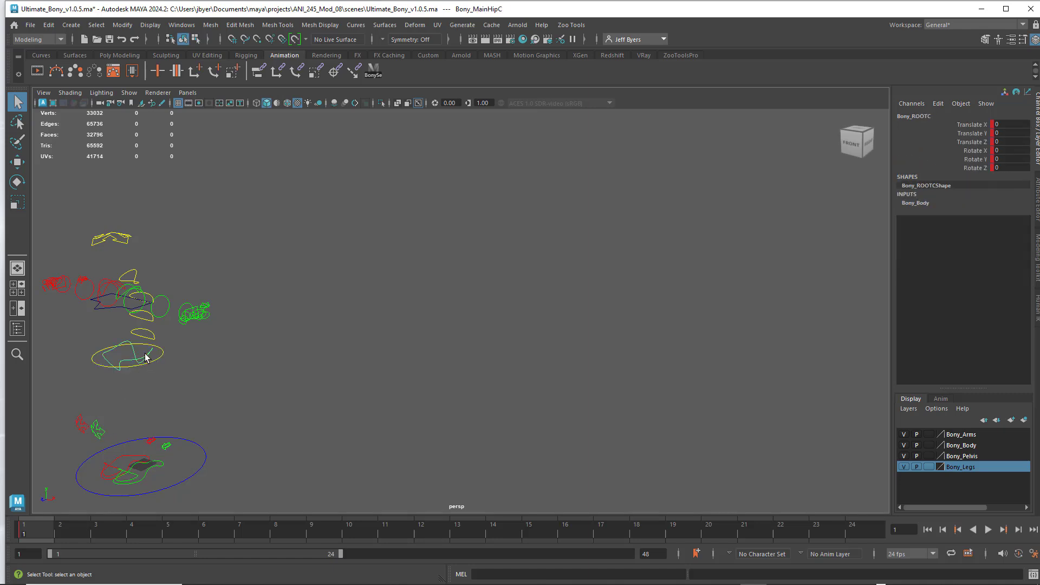
left_click(152, 332)
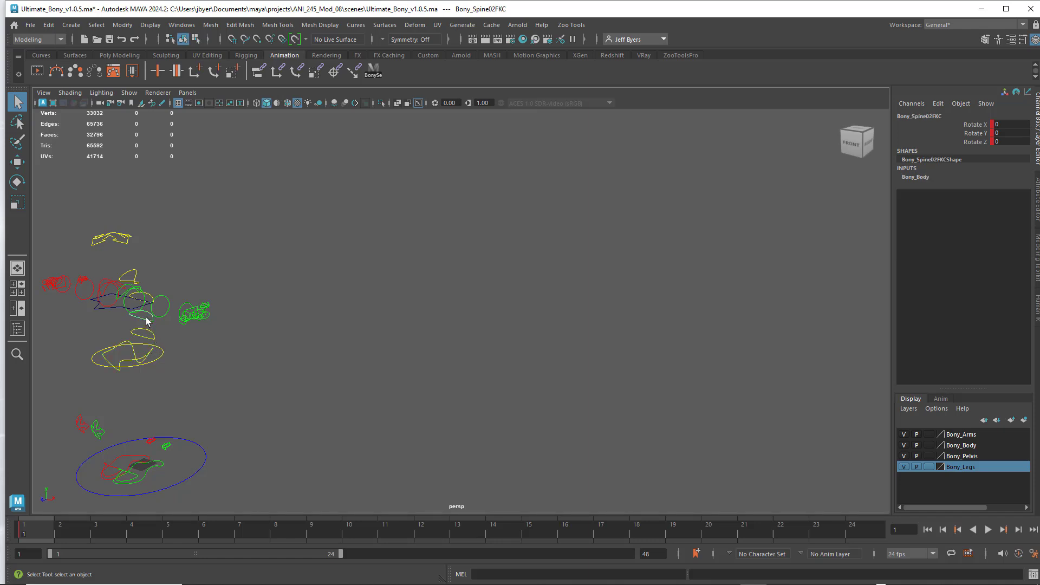
left_click(150, 296)
left_click(171, 302)
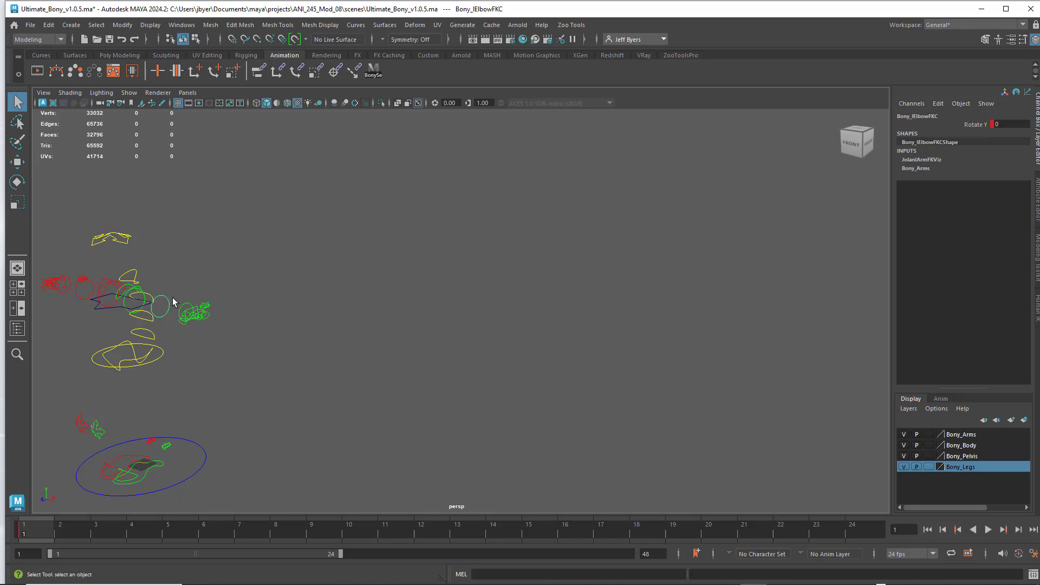
left_click(183, 303)
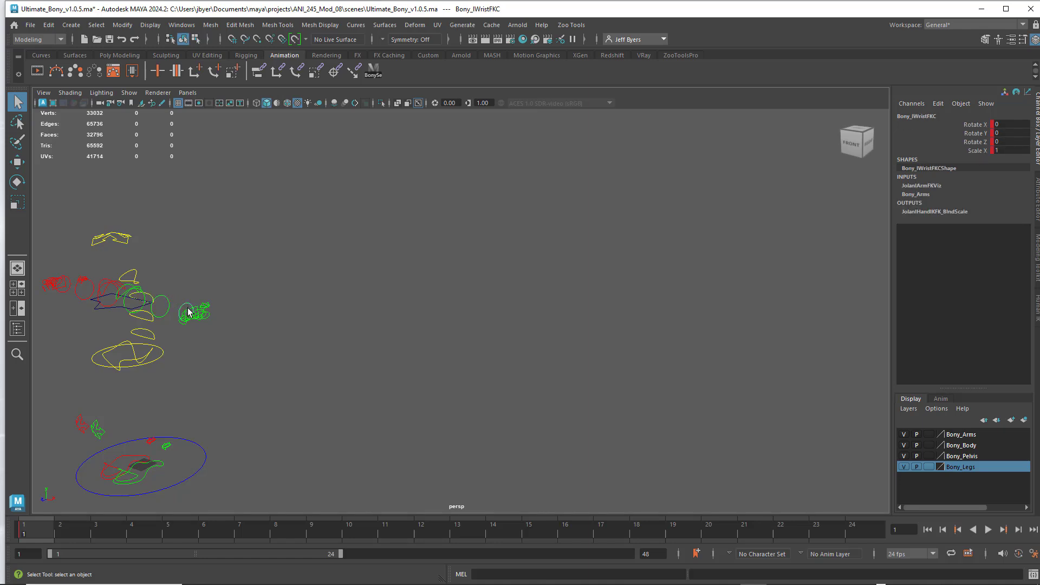
left_click(190, 308)
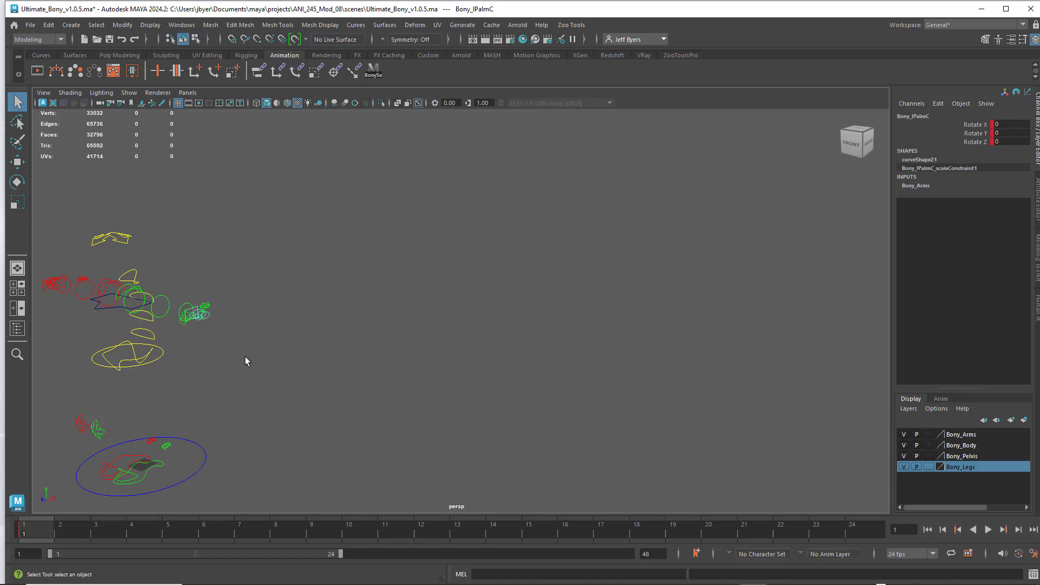
left_click_drag(245, 357, 279, 339, "alt")
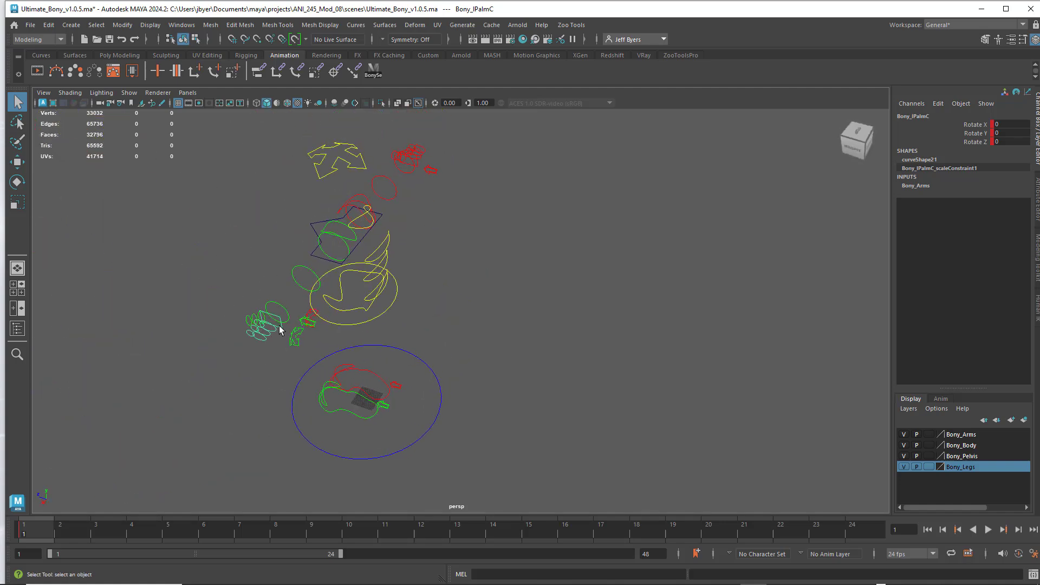
- Check the keyed channels of the left finger joint and left wrist controls
left_click(272, 328)
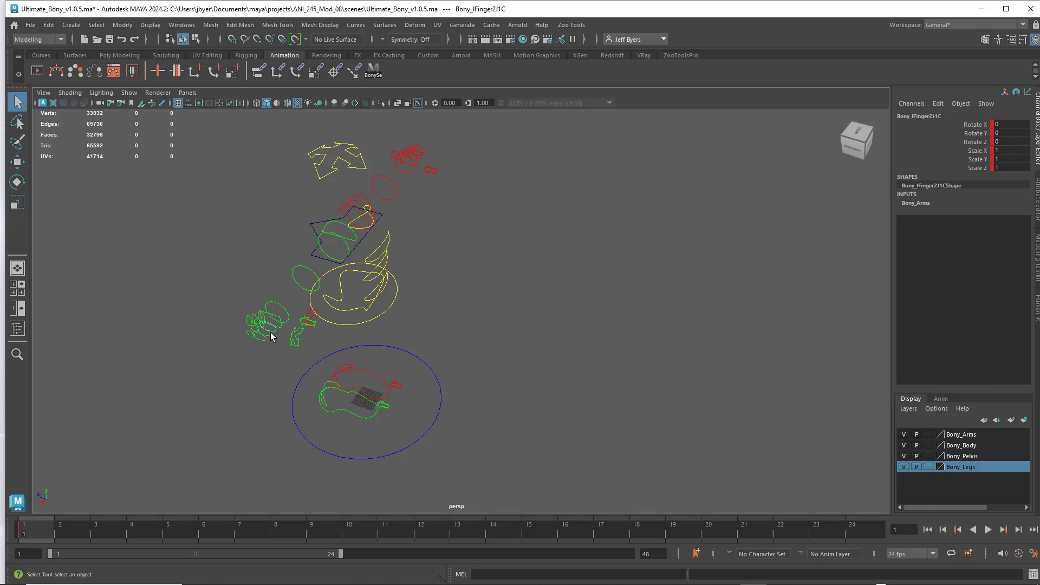
left_click(269, 339)
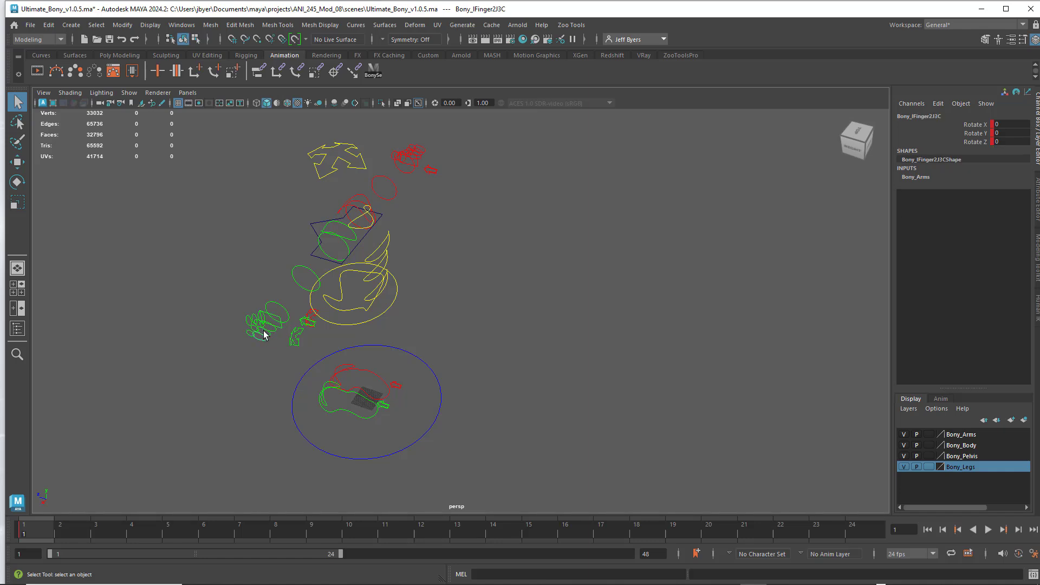
left_click(258, 326)
left_click(251, 334)
left_click(257, 319)
left_click(281, 306)
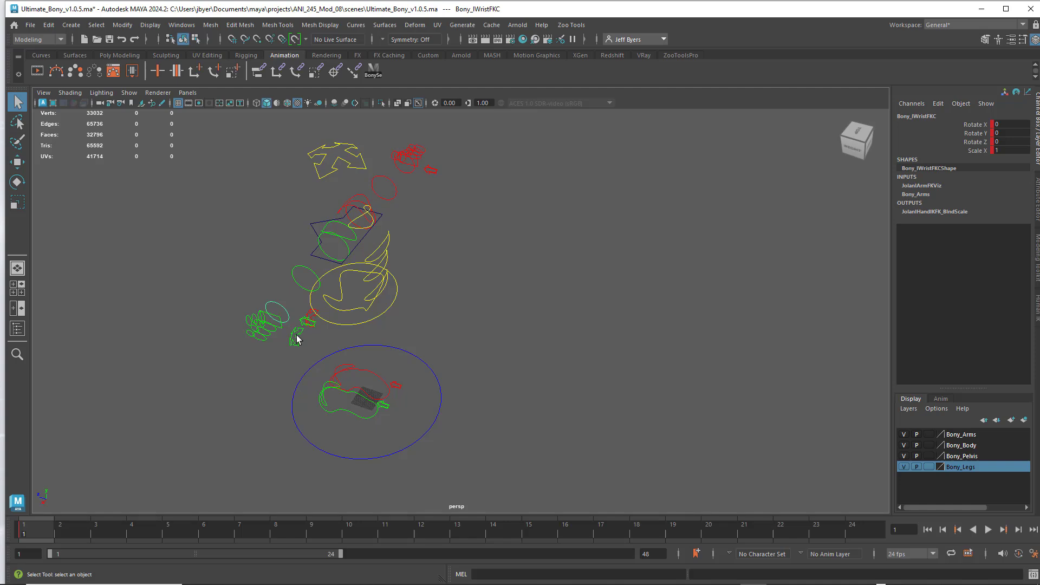
- Check the keyed channels of the left clavicle, right shoulder, top spine and right elbow controls
left_click(297, 339)
mouse_move(324, 353)
left_mouse_down("alt")
mouse_move(302, 348)
mouse_move(331, 331)
mouse_move(319, 314)
mouse_move(383, 348)
mouse_move(332, 360)
left_mouse_up("alt")
left_click(332, 328)
left_click(326, 315)
left_click(327, 308)
left_click(320, 324)
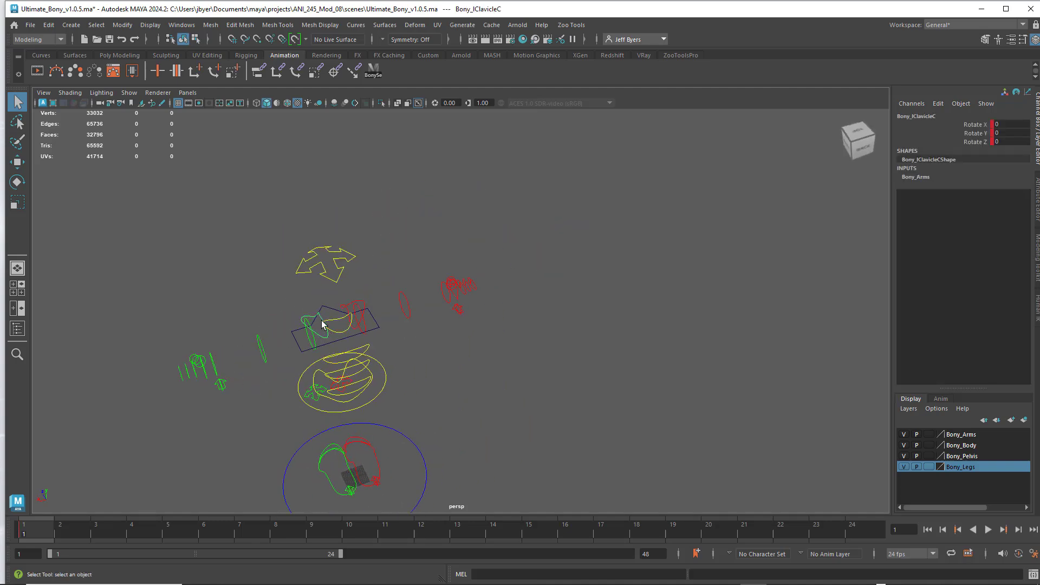
left_click(359, 307)
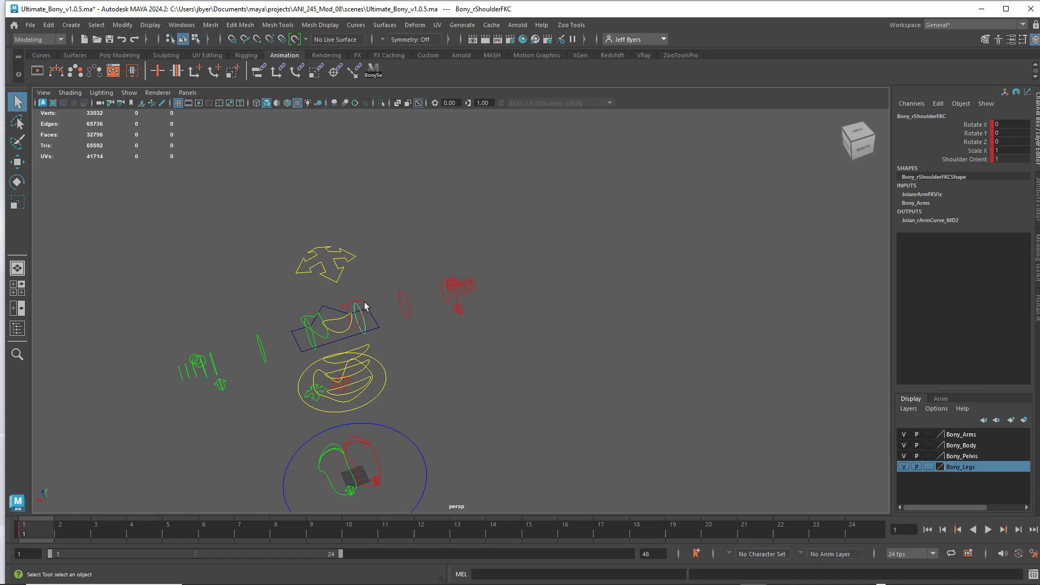
left_click(358, 307)
left_click(371, 312)
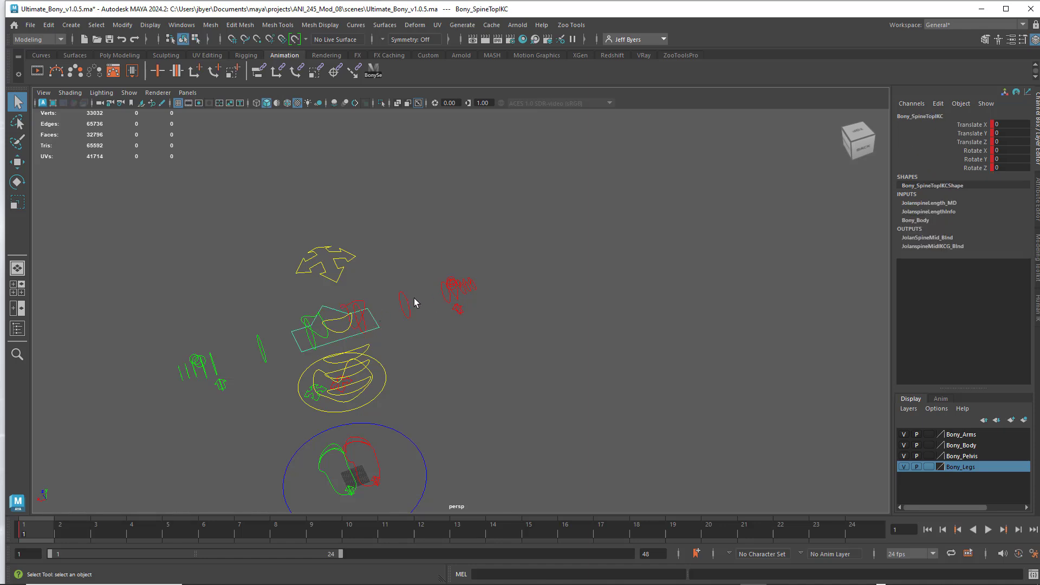
left_click(366, 327)
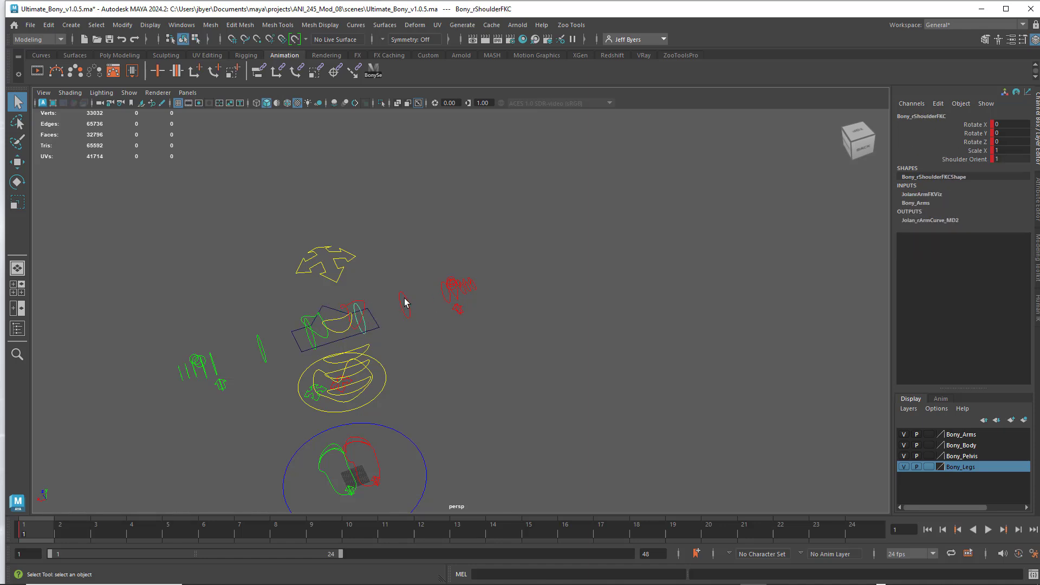
left_click(404, 299)
- Check the keyed channels of the right wrist, right palm and right finger joint controls
left_click_drag(460, 310, 477, 323, "alt")
middle_click_drag(477, 323, 423, 320, "alt")
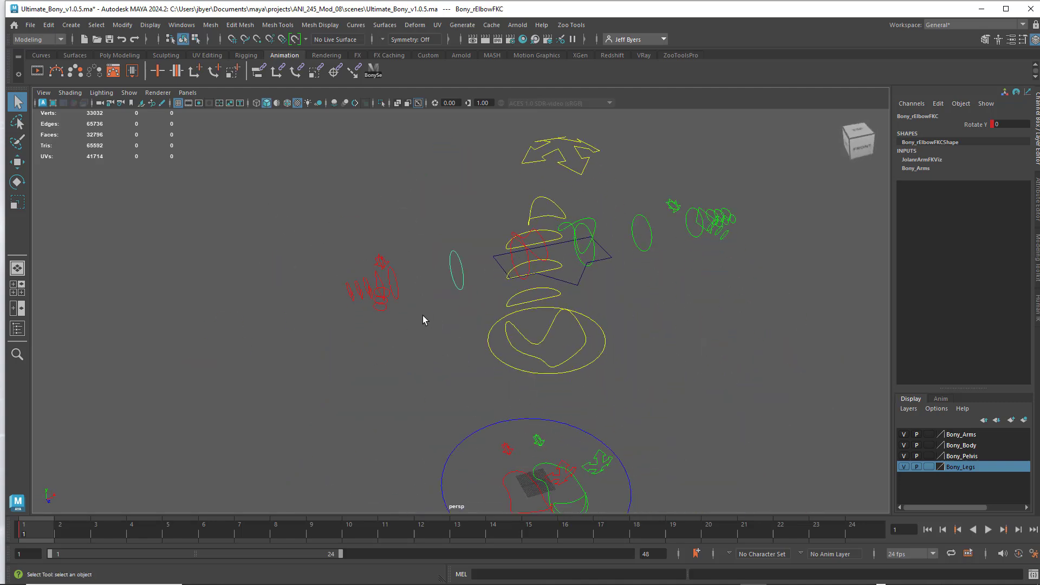
left_click(395, 283)
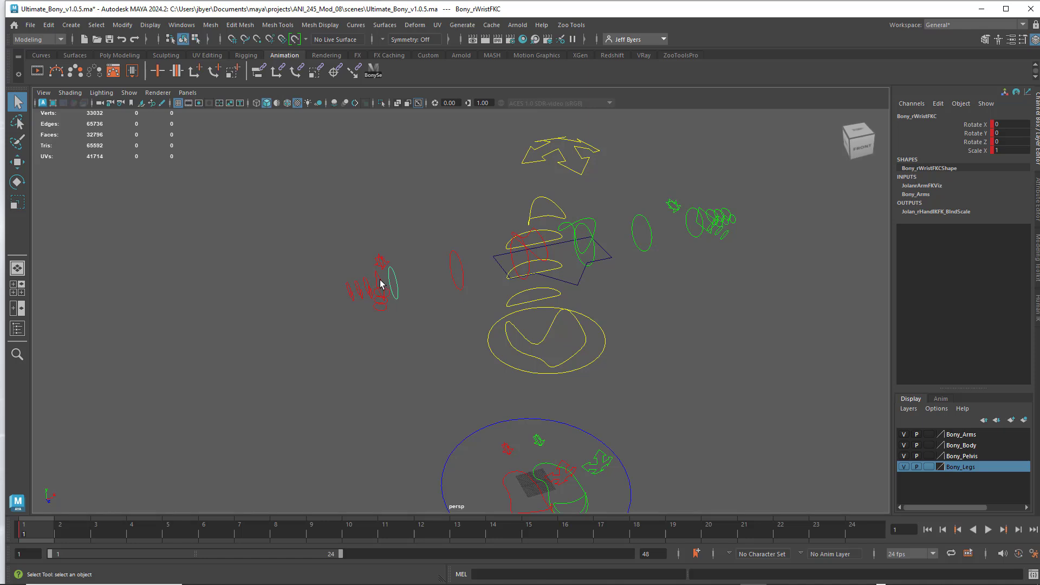
left_click(380, 284)
left_click_drag(389, 327, 358, 312, "alt")
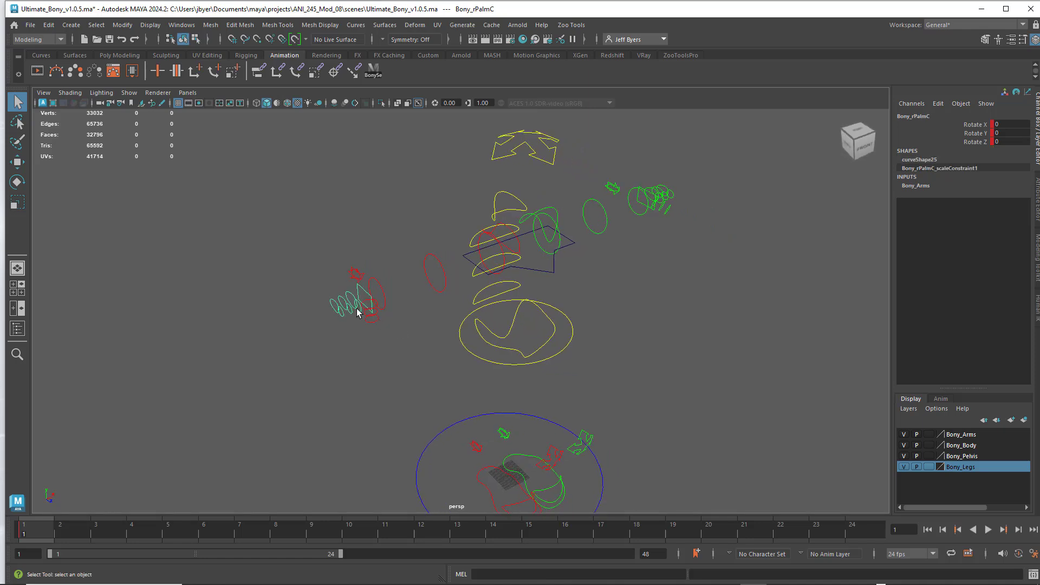
left_click(349, 299)
left_click(337, 305)
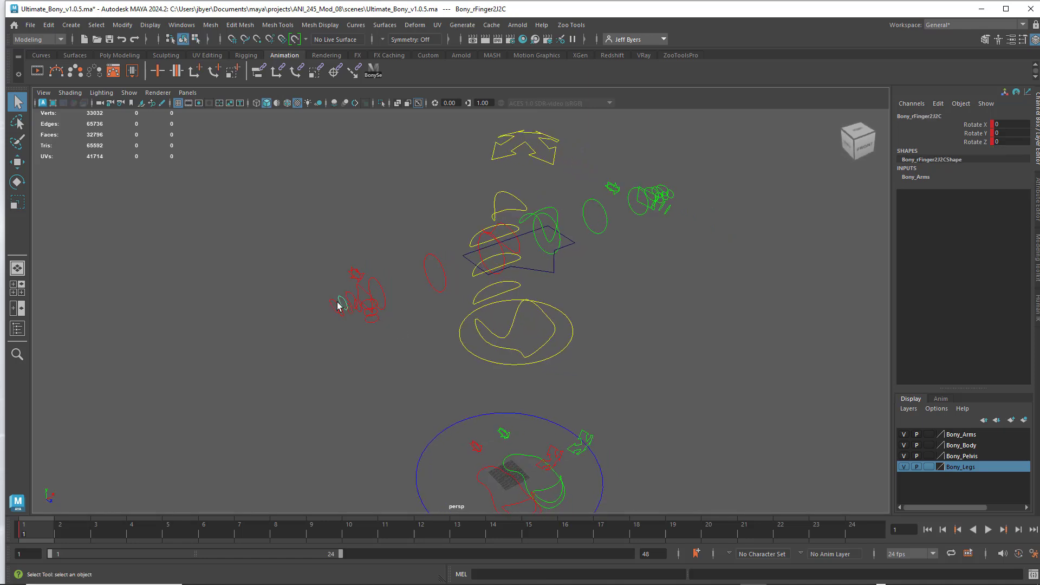
left_click(359, 306)
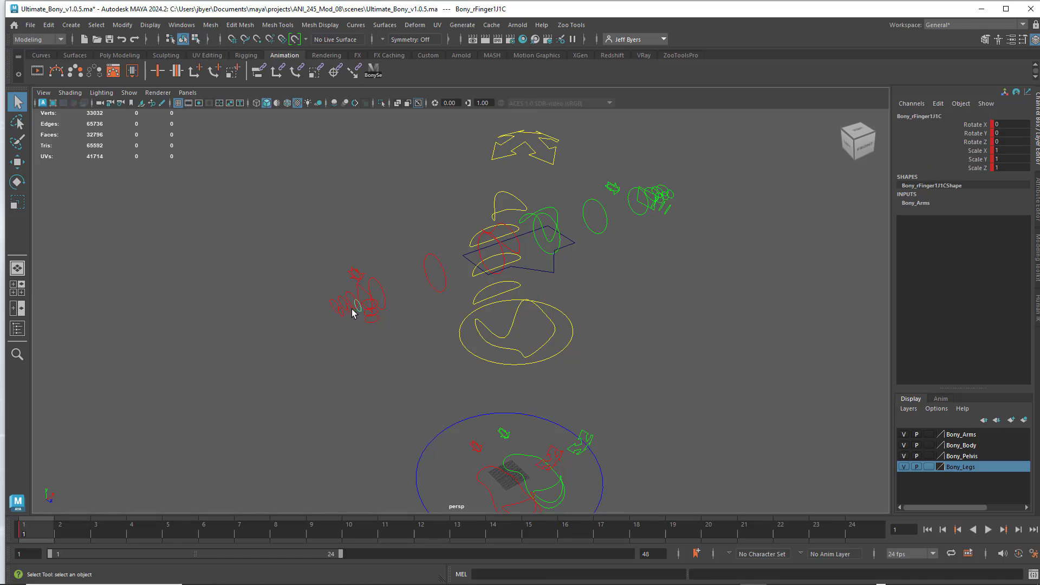
left_click(349, 314)
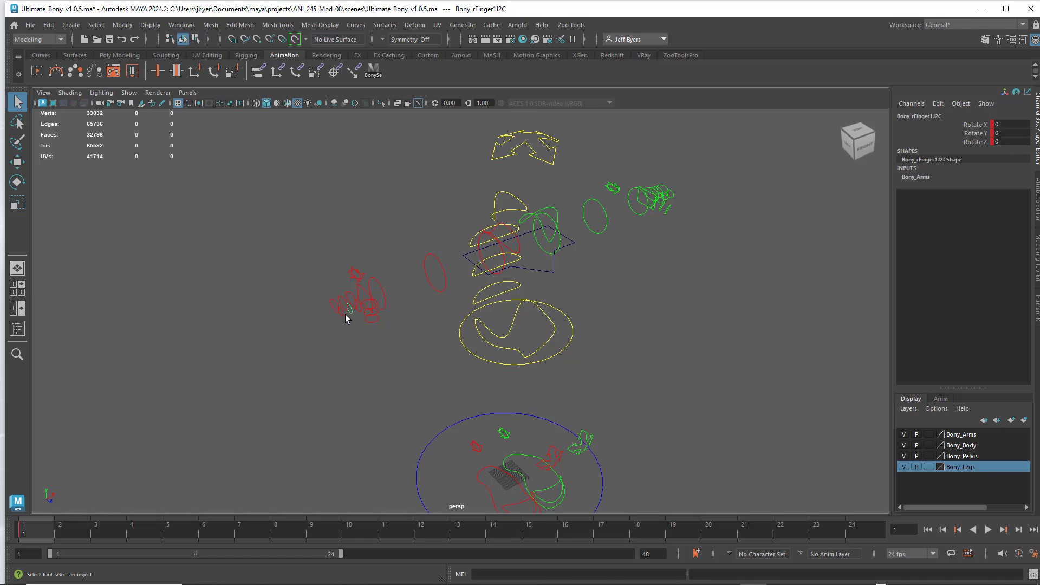
left_click(373, 313)
- Delete the keys of all rig controls from Bony_Main_CNT to Bony_HeadC in the Graph Editor and close it
left_click_drag(599, 213, 435, 324, "alt")
left_click(543, 258)
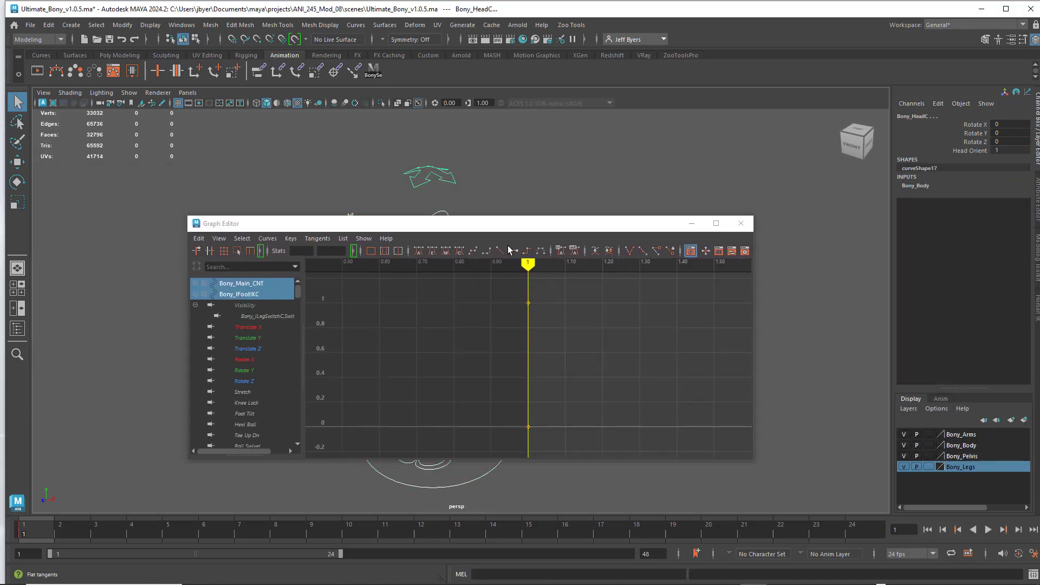
scroll(262, 321, "down", 3)
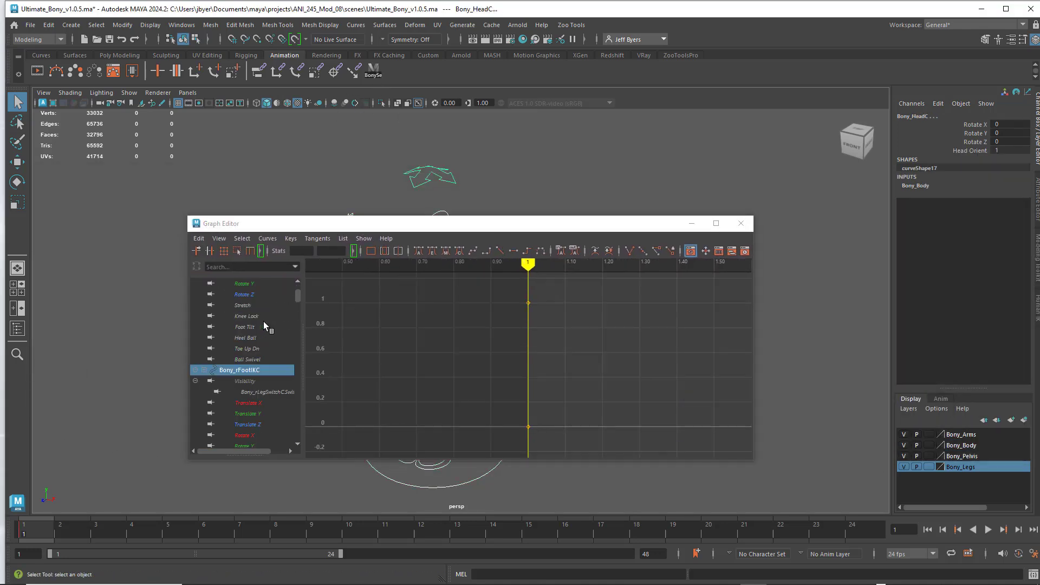
scroll(264, 322, "up", 3)
left_click(195, 304)
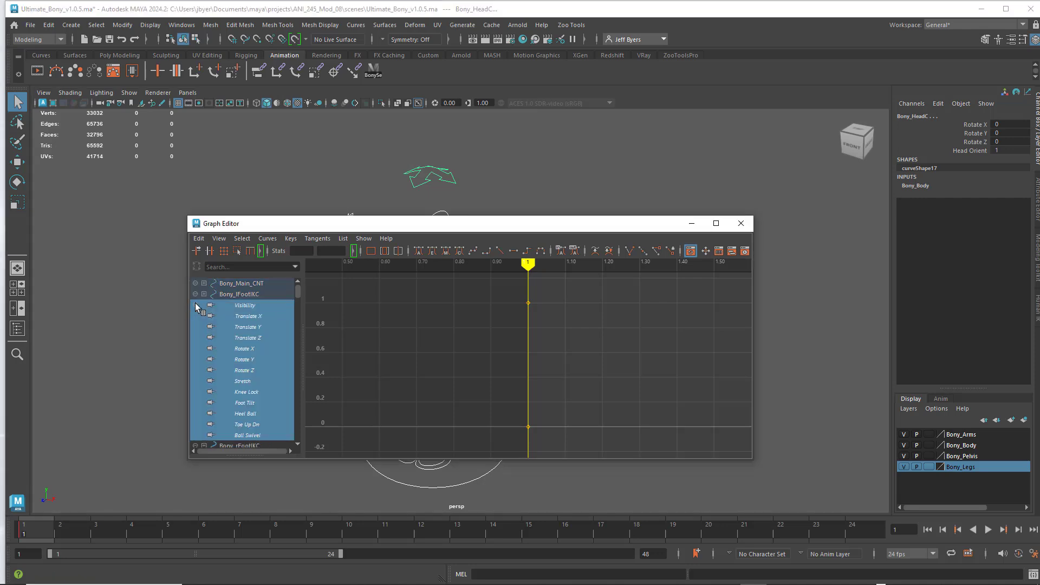
left_click(195, 294)
left_click(214, 284)
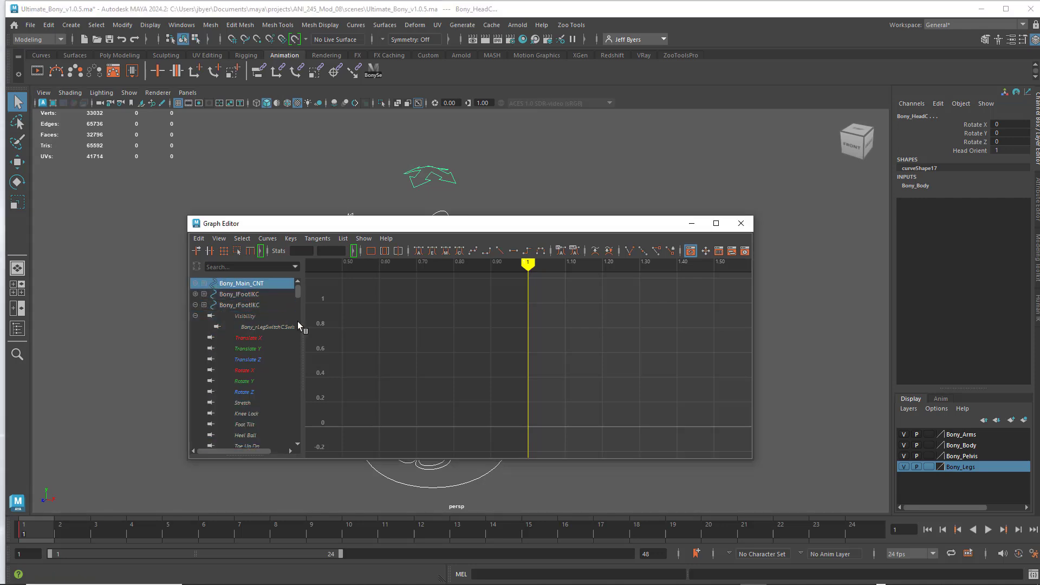
left_click_drag(297, 293, 313, 452)
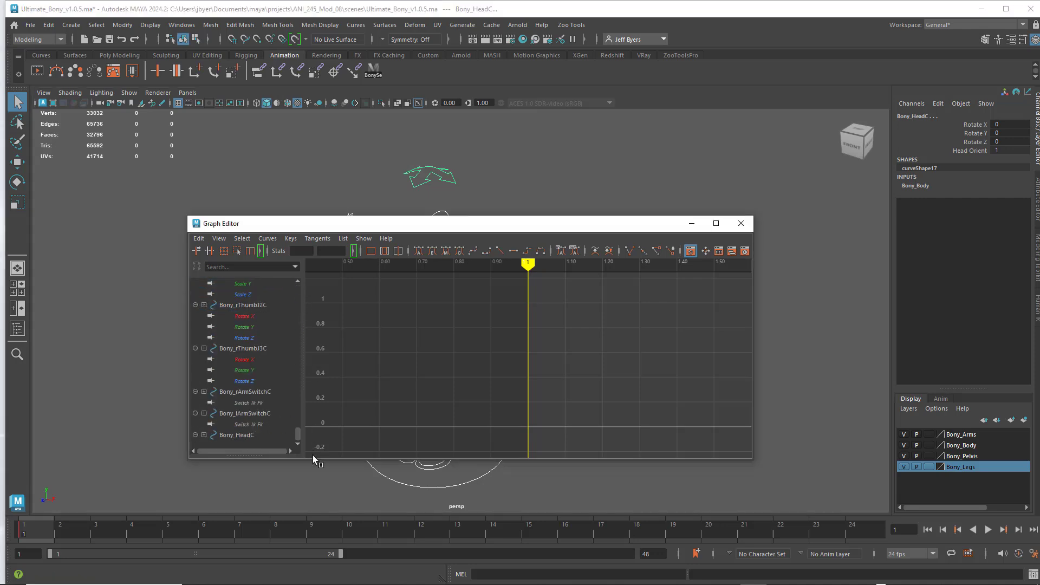
left_click(232, 436, "shift")
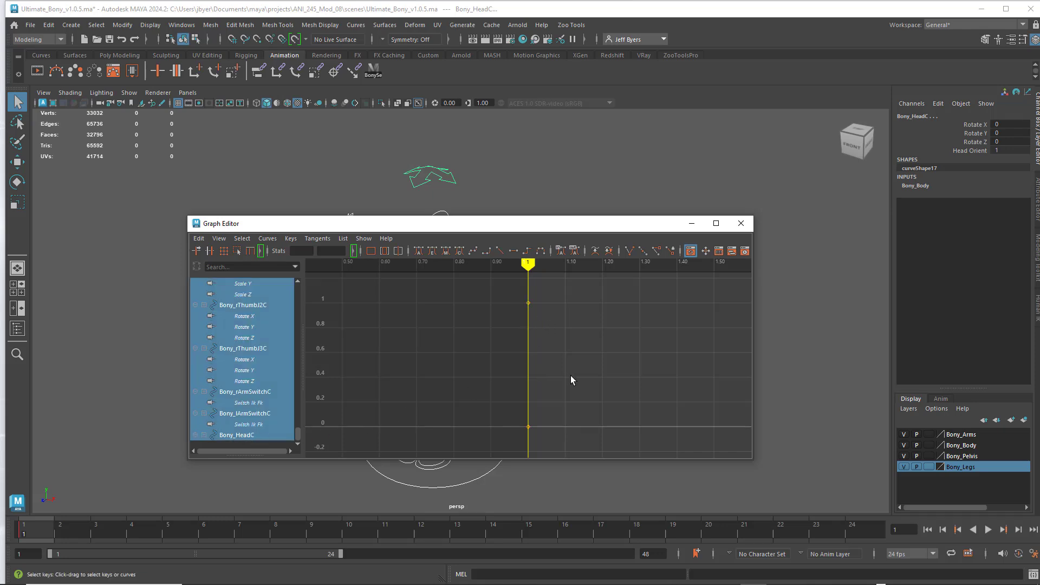
left_click_drag(570, 410, 564, 434)
left_click(573, 420)
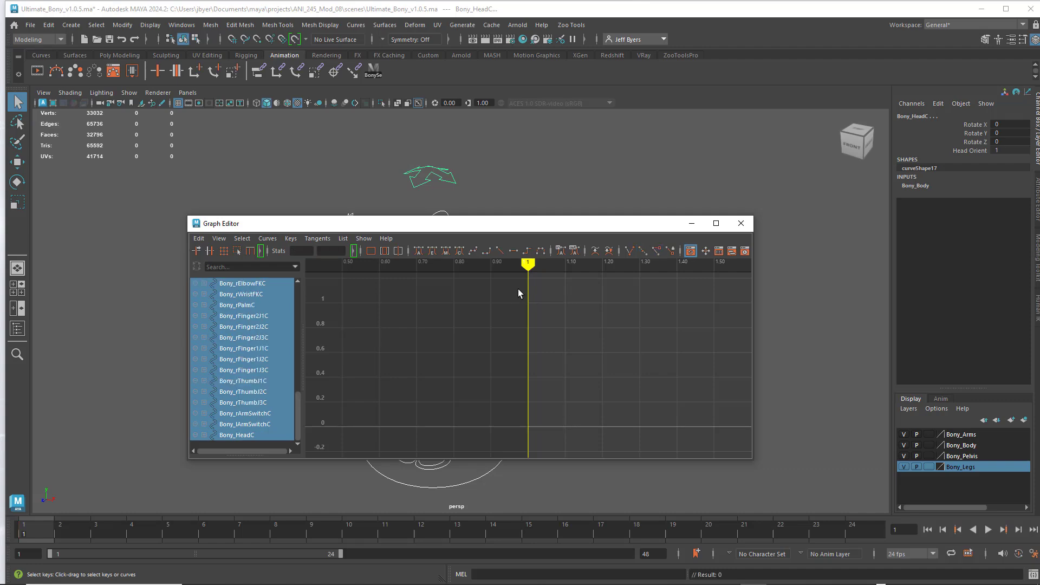
left_click(741, 224)
- Check the neck, spine, main hip, knee, leg switch and left foot controls for remaining keys
left_click(433, 243)
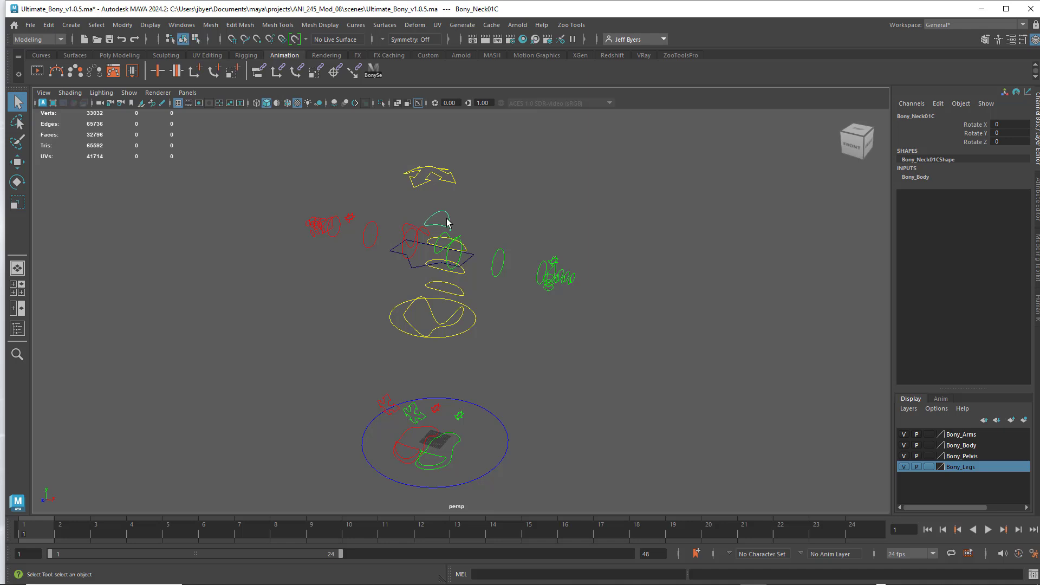
left_click(436, 262)
left_click(441, 282)
left_click(436, 318)
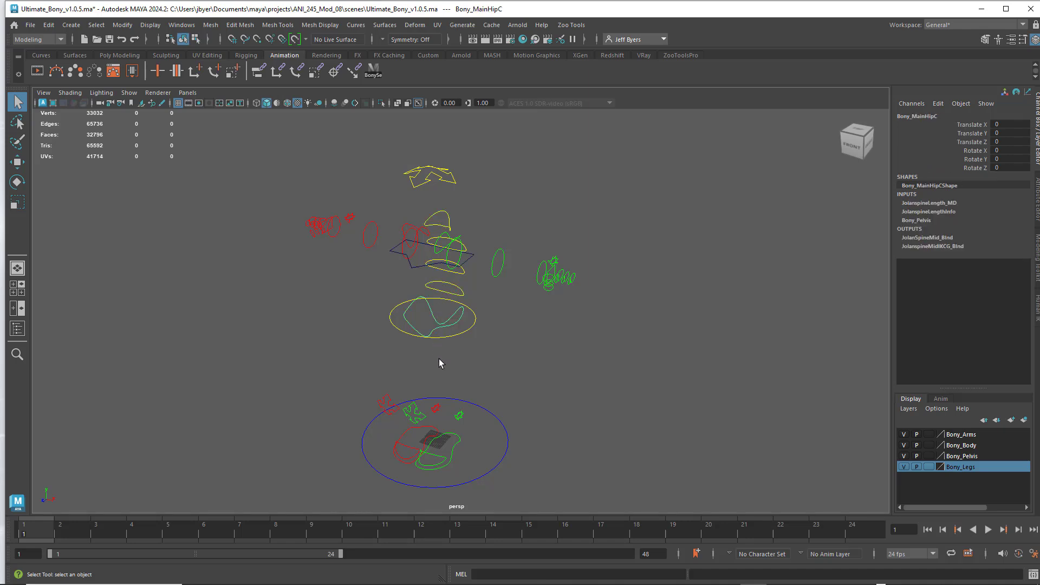
left_click(437, 406)
left_click(389, 405)
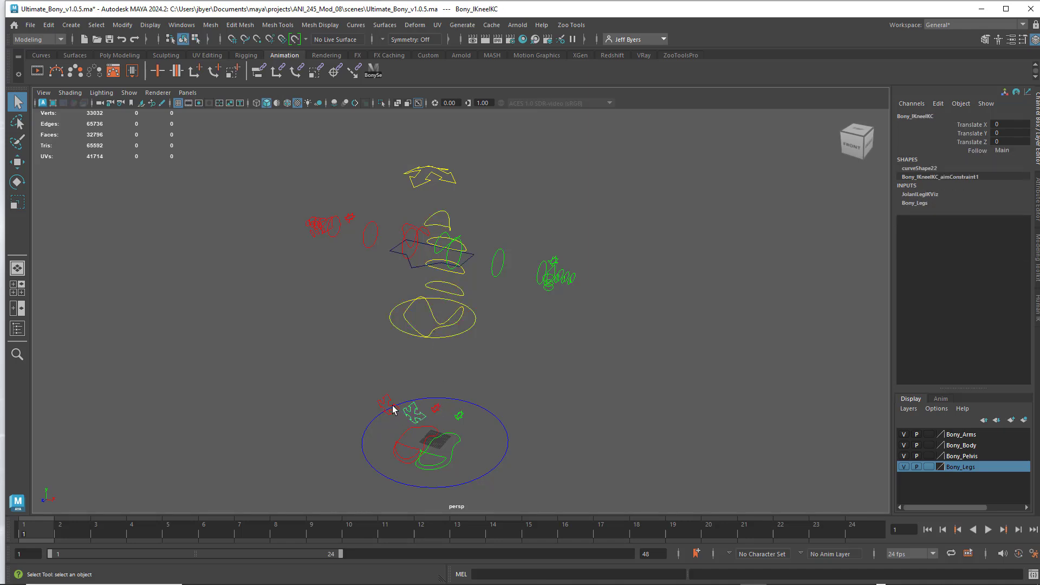
left_click(463, 413)
left_click(435, 408)
left_click(427, 442)
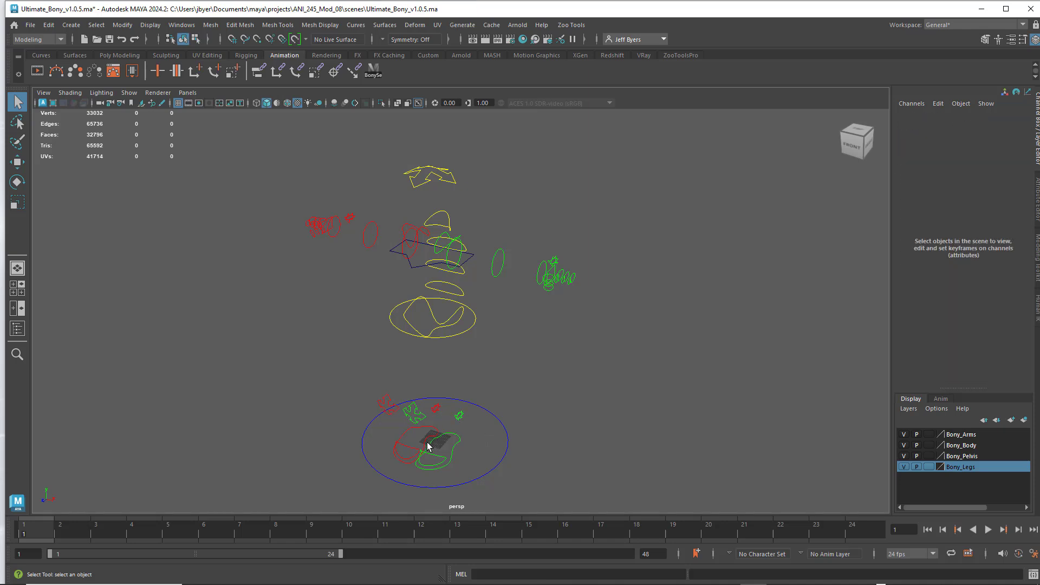
left_click(425, 440)
left_click(459, 438)
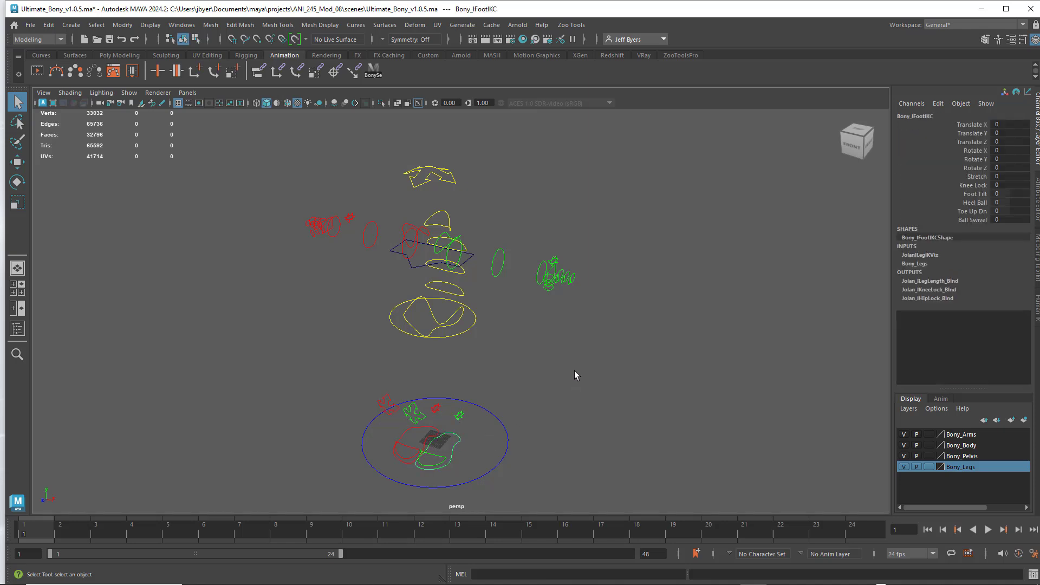
- Turn the display of polygons back on in the viewport and bring the whole character into view
left_click(129, 94)
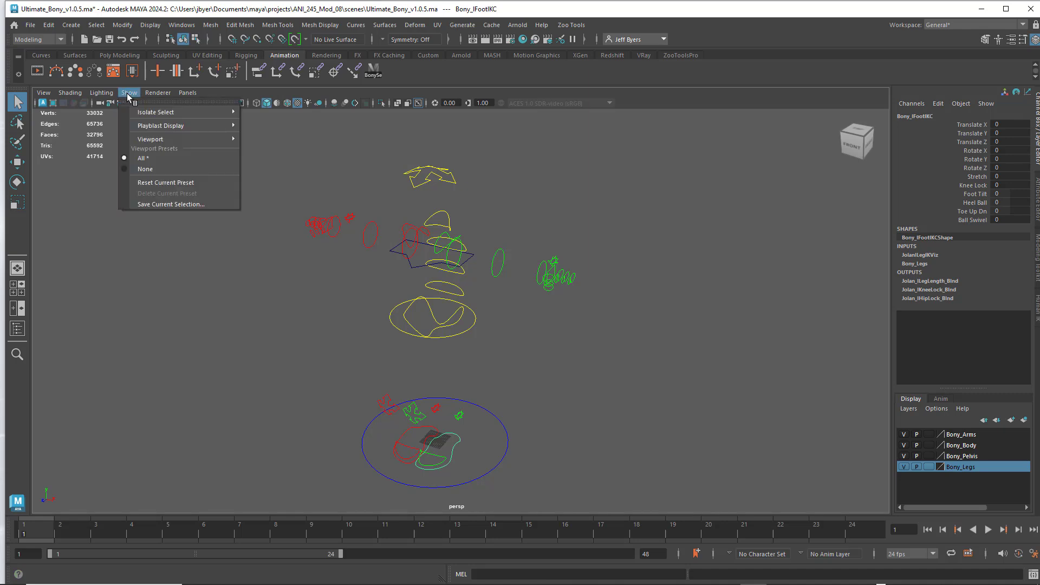
mouse_move(157, 140)
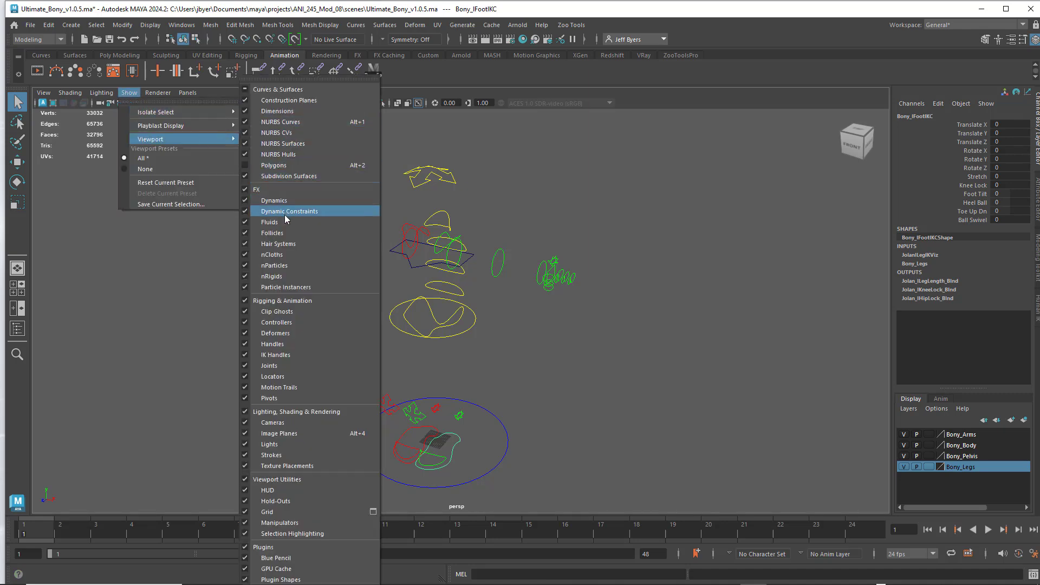
left_click(288, 167)
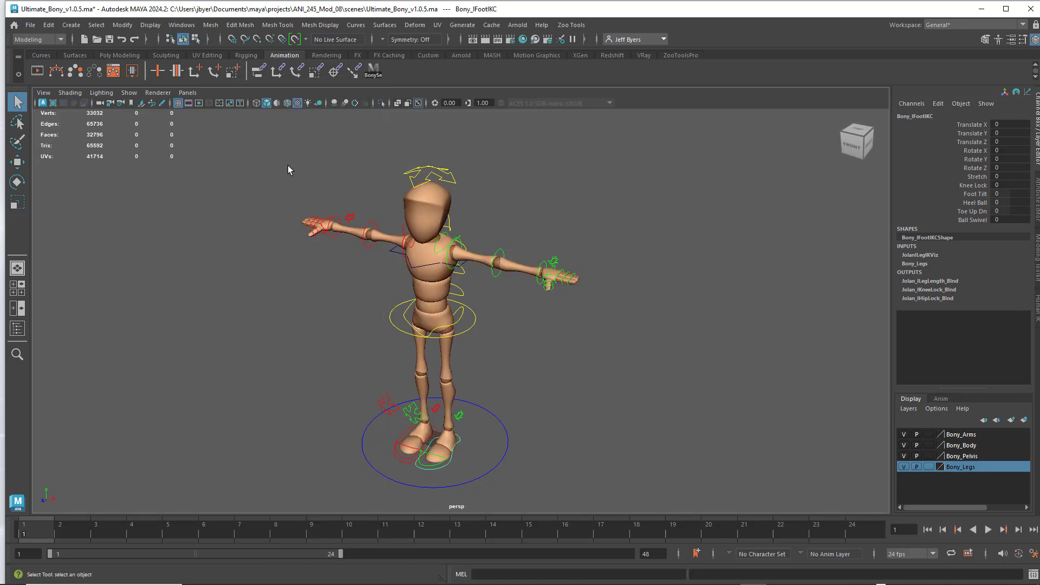
left_click_drag(577, 331, 590, 326, "alt")
scroll(555, 318, "down", 4)
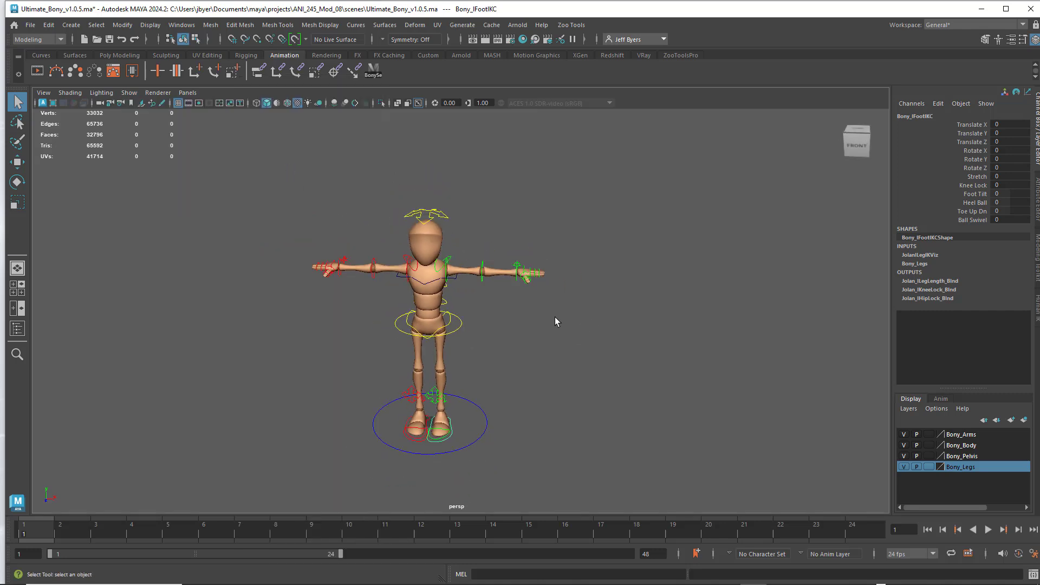
middle_click_drag(546, 320, 550, 293, "alt")
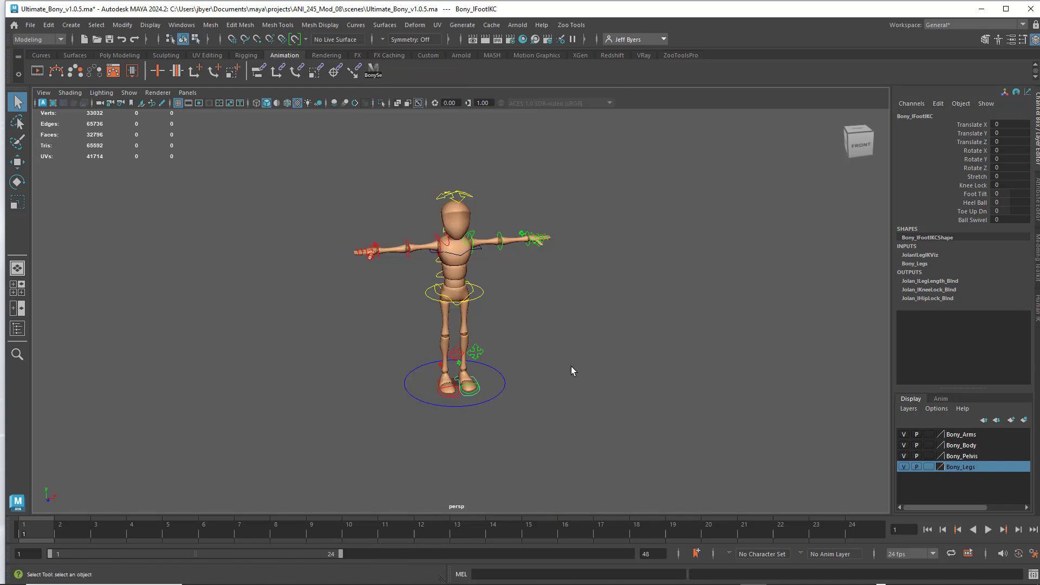
left_click_drag(571, 366, 532, 350, "alt")
scroll(533, 351, "up", 3)
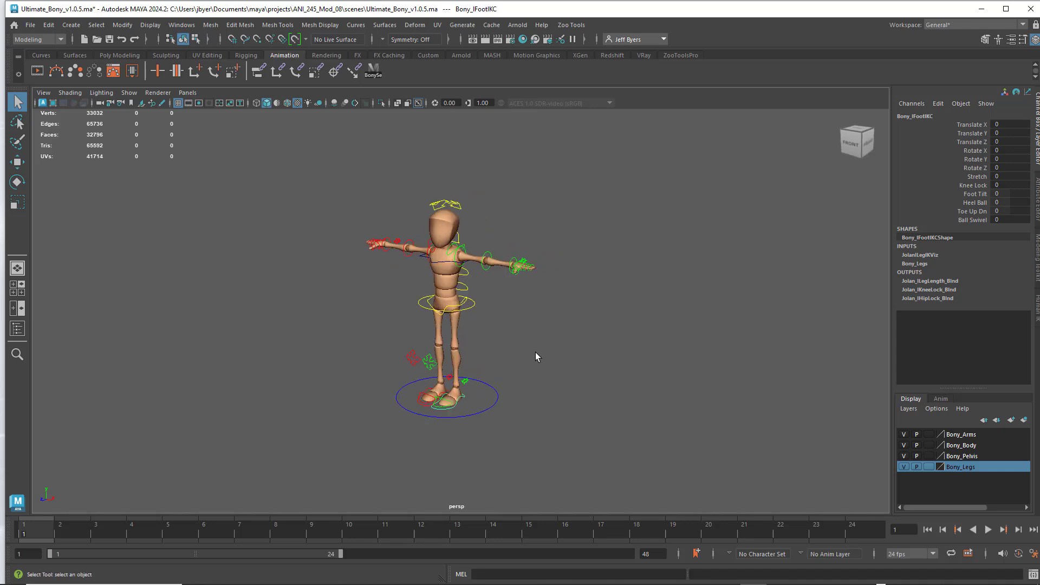
middle_click_drag(538, 353, 537, 356, "alt")
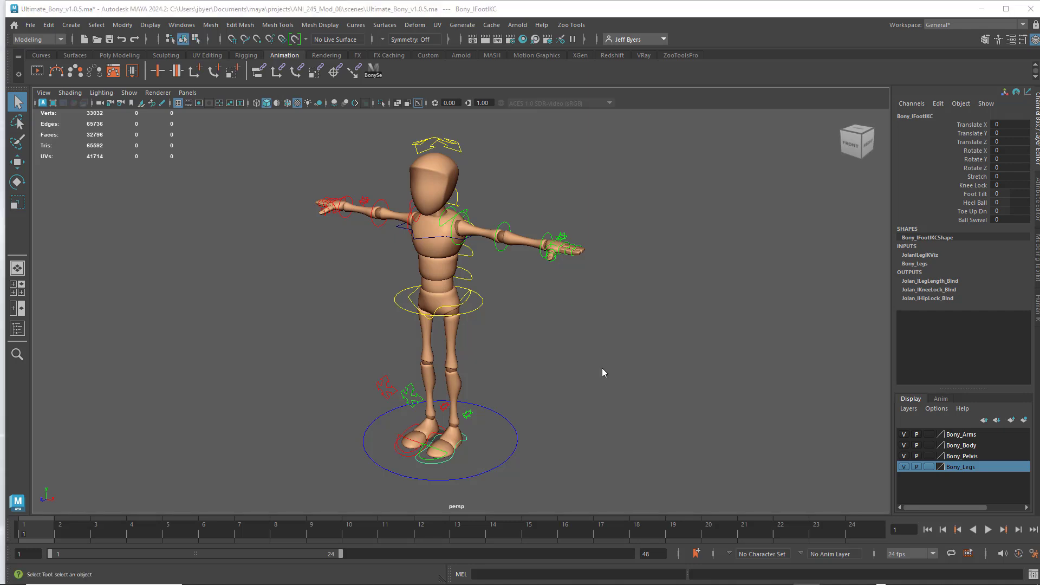
- Save the scene as Ultimate_Bony_Start_01.ma in the project's scenes folder, replacing the existing file
left_click(30, 25)
left_click(61, 82)
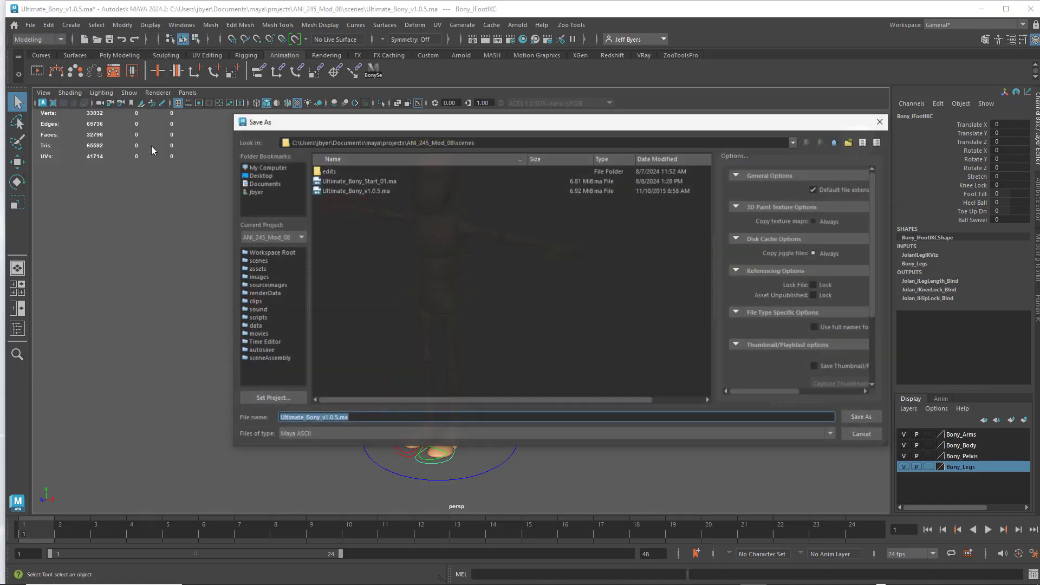
left_click(372, 180)
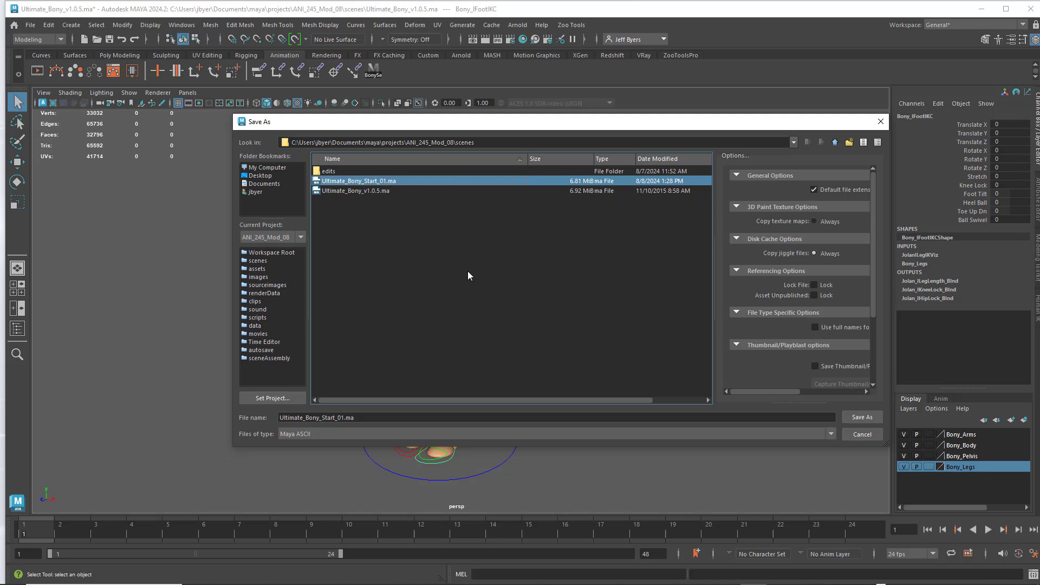
left_click(860, 415)
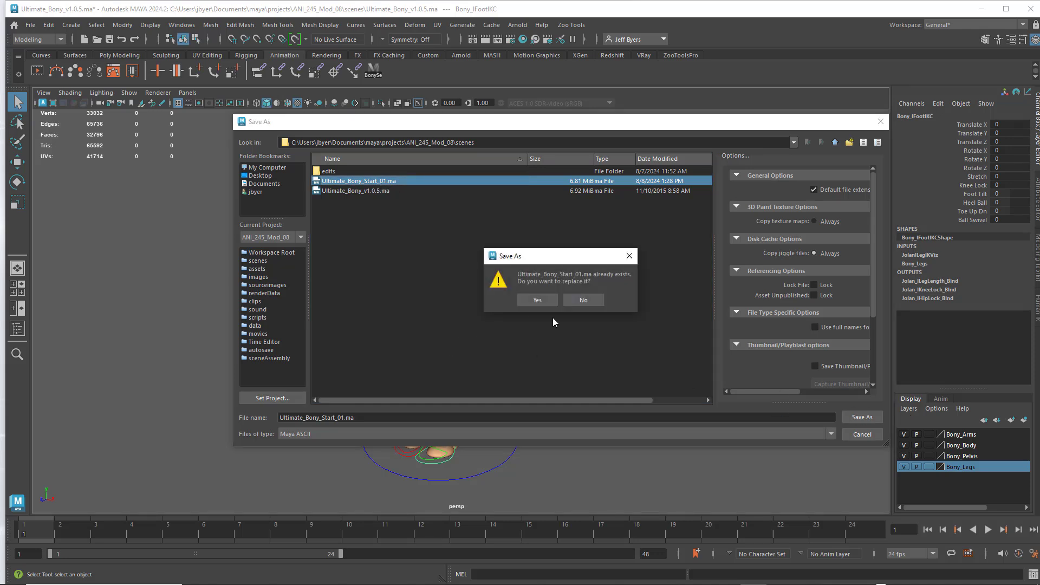
left_click(537, 300)
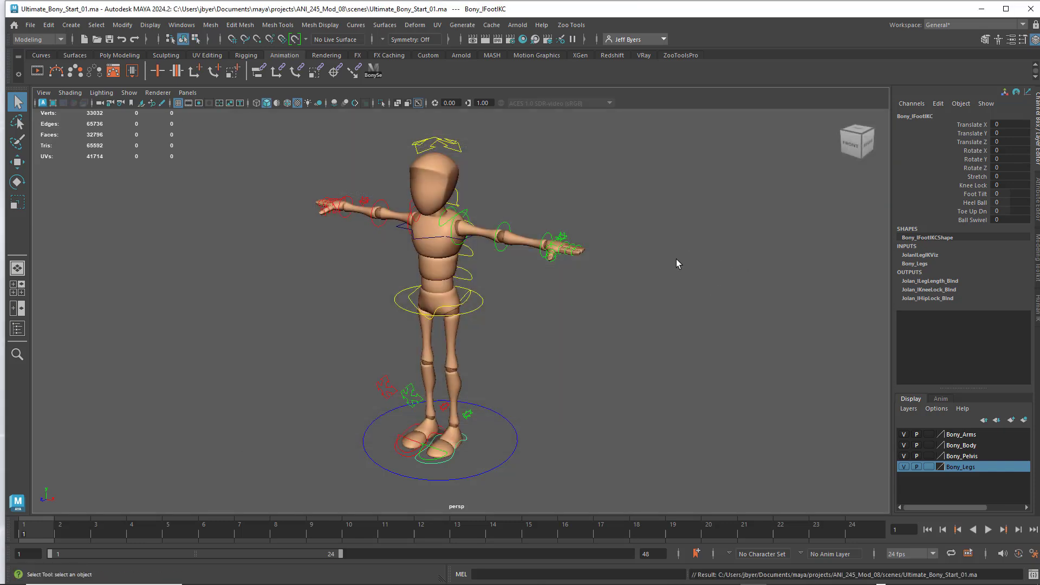